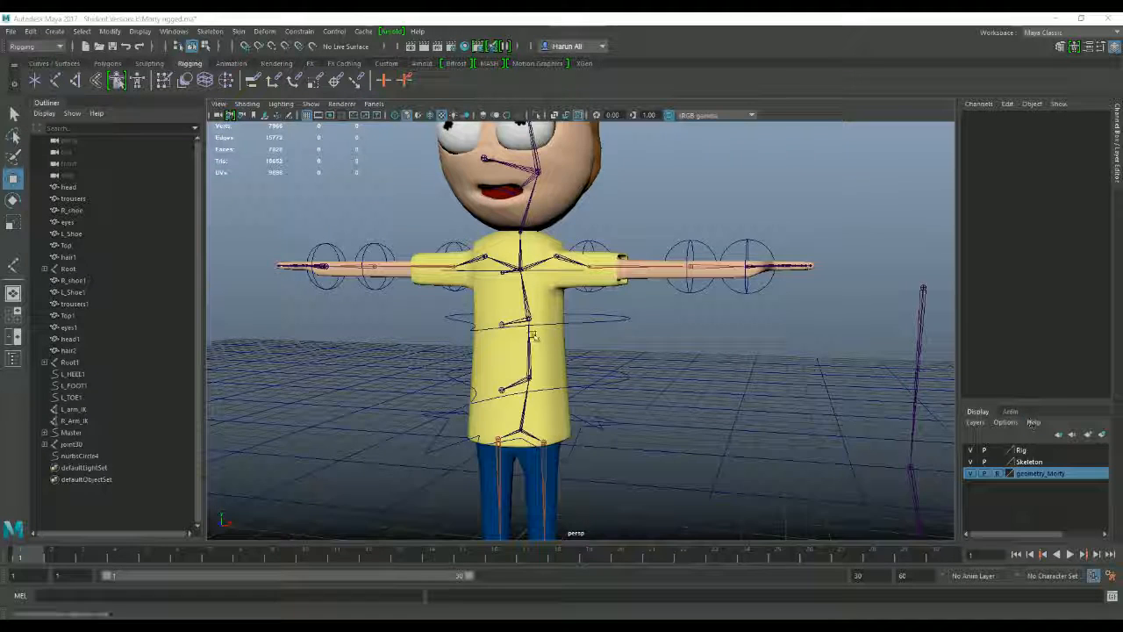
Examine the character's arm rig and select the left wrist joint to access its finger attributes.
{"action": "scroll", "coordinate": [611, 323], "scroll_direction": "down", "scroll_amount": 5}
{"action": "scroll", "coordinate": [627, 339], "scroll_direction": "up", "scroll_amount": 5}
{"action": "left_click_drag", "start_coordinate": [627, 340], "coordinate": [654, 337], "text": "alt"}
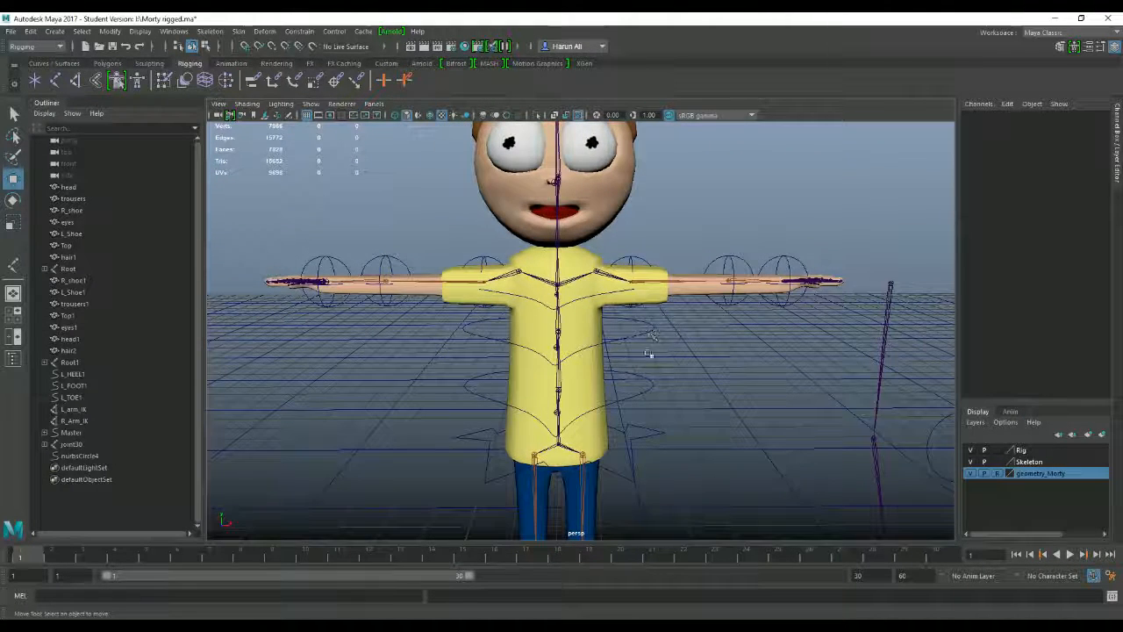
{"action": "scroll", "coordinate": [629, 243], "scroll_direction": "up", "scroll_amount": 5}
{"action": "scroll", "coordinate": [629, 255], "scroll_direction": "down", "scroll_amount": 5}
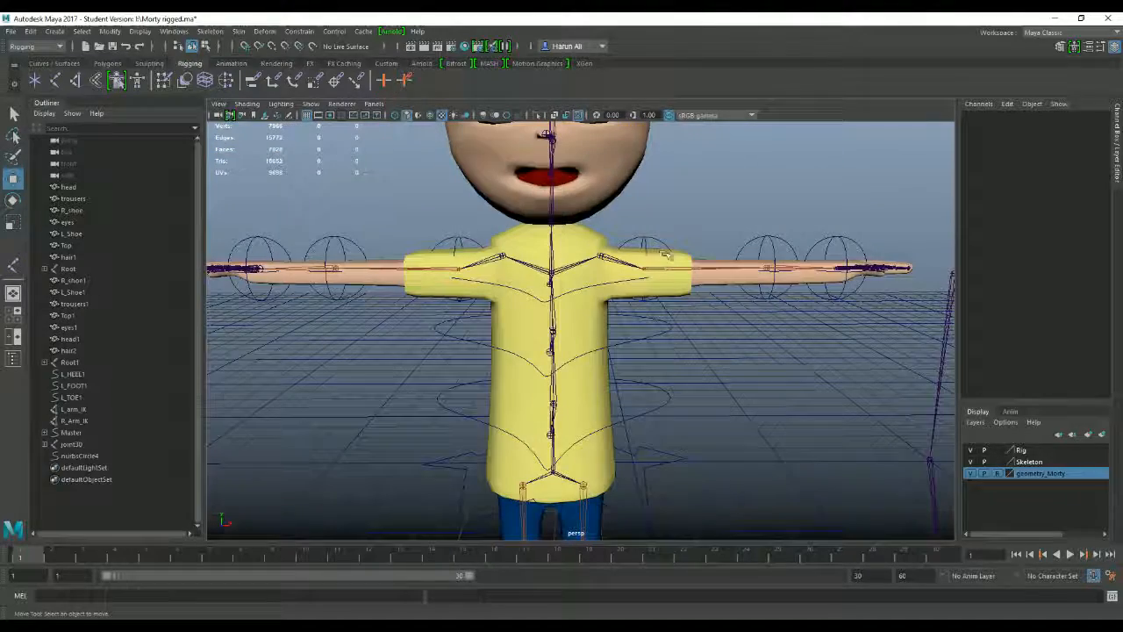
{"action": "left_click", "coordinate": [647, 271]}
{"action": "scroll", "coordinate": [773, 360], "scroll_direction": "up", "scroll_amount": 3}
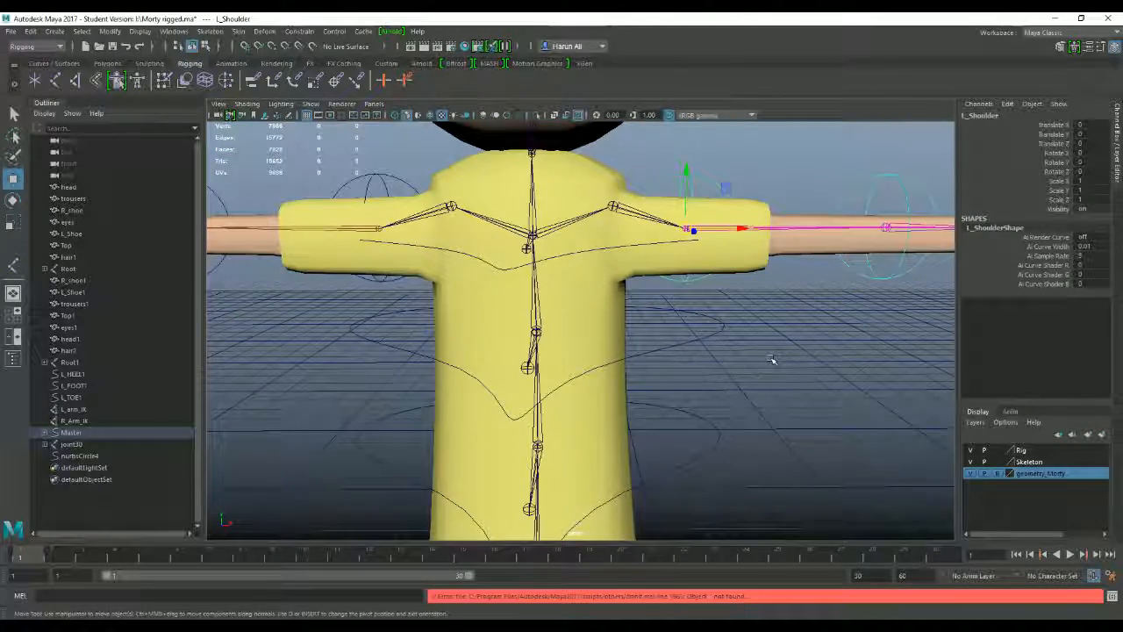
{"action": "scroll", "coordinate": [772, 359], "scroll_direction": "up", "scroll_amount": 3}
{"action": "scroll", "coordinate": [770, 363], "scroll_direction": "down", "scroll_amount": 5}
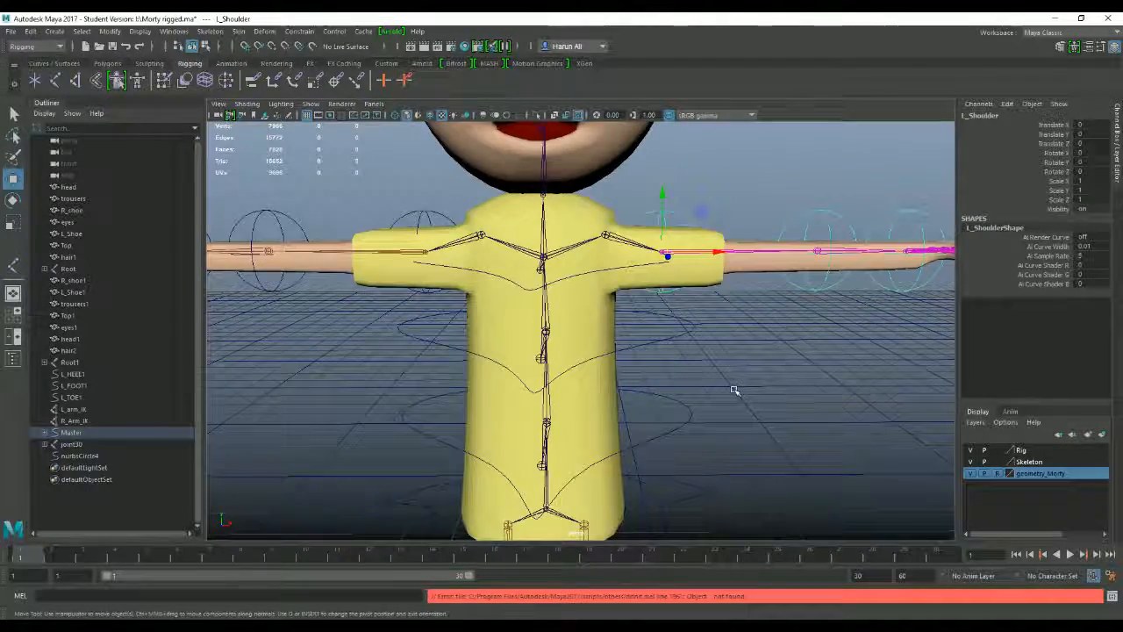
{"action": "scroll", "coordinate": [741, 391], "scroll_direction": "up", "scroll_amount": 10}
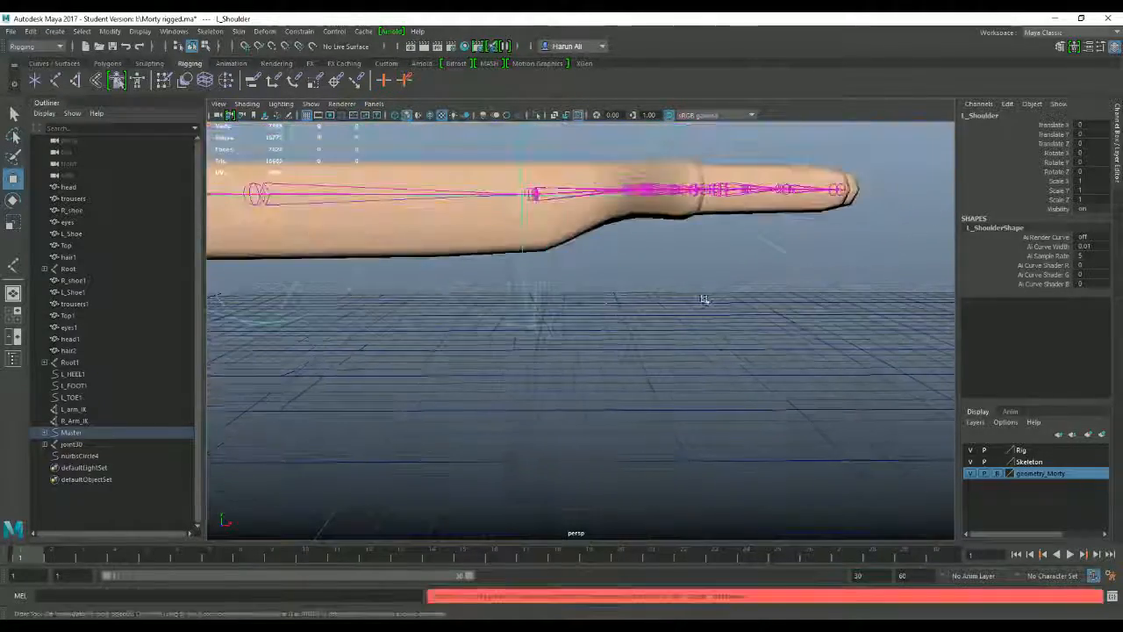
{"action": "scroll", "coordinate": [742, 412], "scroll_direction": "down", "scroll_amount": 5}
{"action": "scroll", "coordinate": [527, 387], "scroll_direction": "up", "scroll_amount": 4}
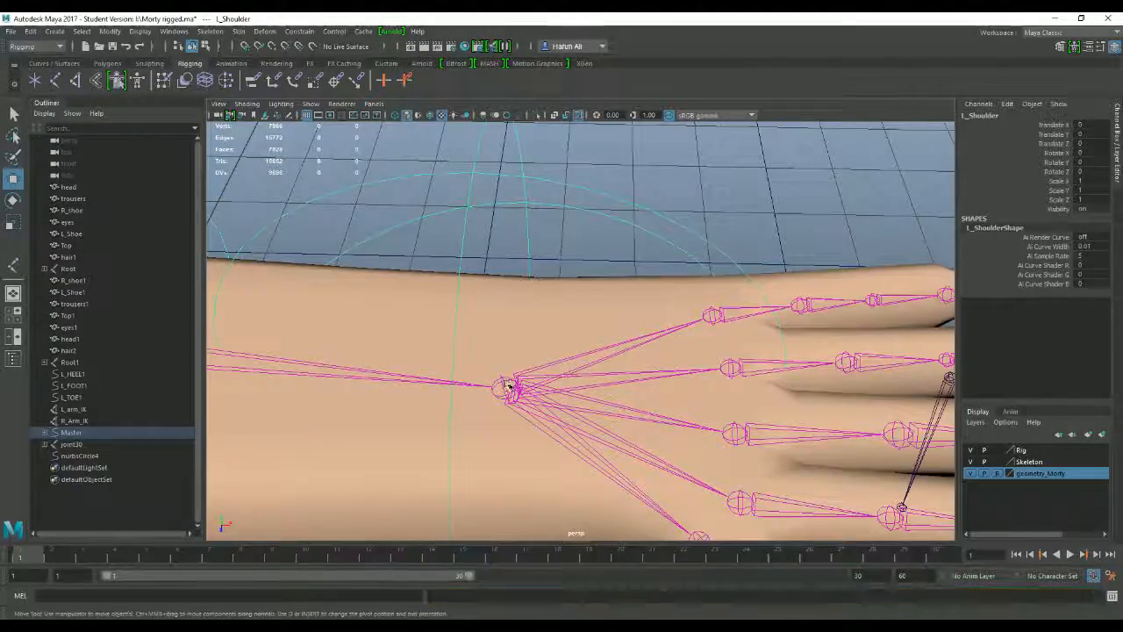
{"action": "left_click", "coordinate": [502, 391]}
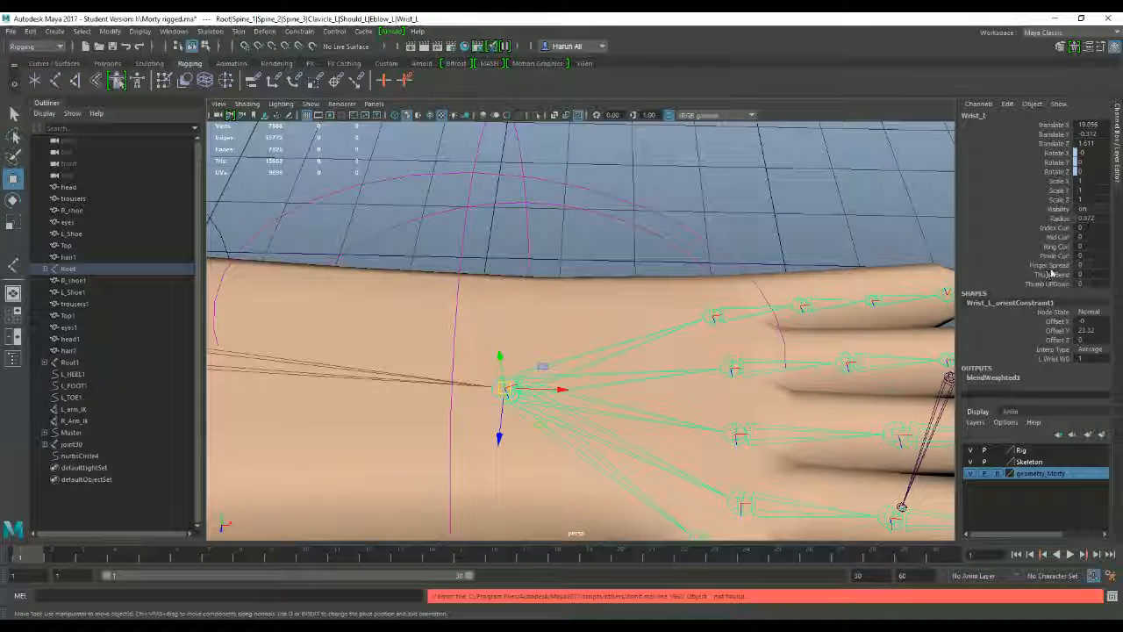
{"action": "key", "text": "f"}
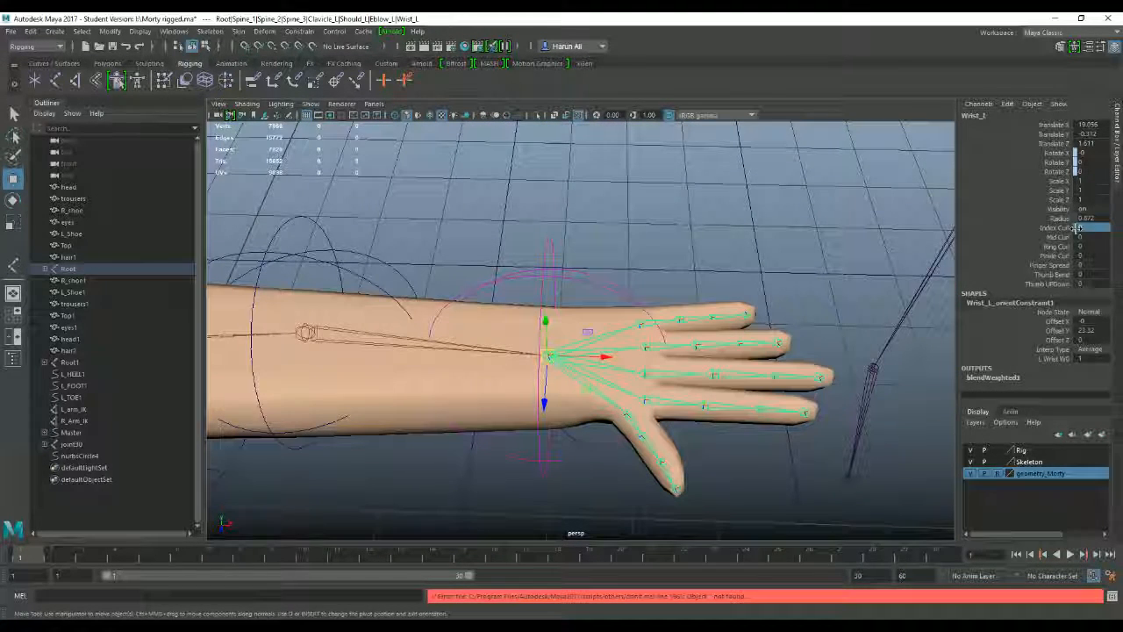
Set the left wrist joint's Index Curl to 4 and vary the value to test the index finger's bend.
{"action": "type", "text": "4"}
{"action": "key", "text": "Return"}
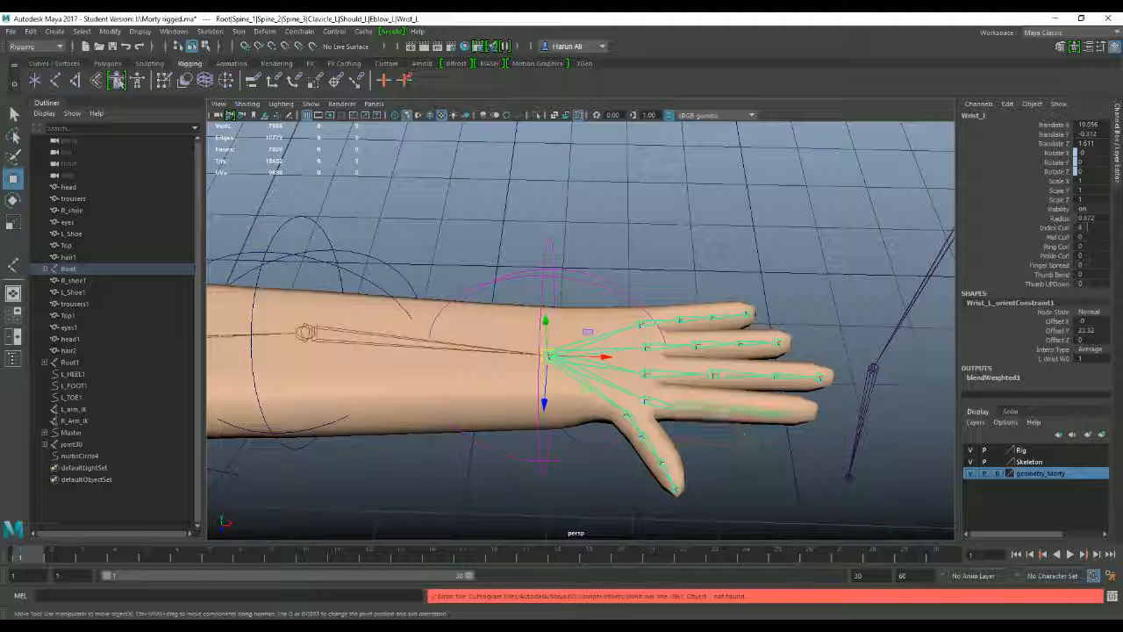
{"action": "middle_click_drag", "start_coordinate": [702, 254], "coordinate": [790, 254]}
{"action": "mouse_move", "coordinate": [702, 255]}
{"action": "middle_mouse_down"}
{"action": "mouse_move", "coordinate": [781, 255]}
{"action": "mouse_move", "coordinate": [705, 255]}
{"action": "middle_mouse_up"}
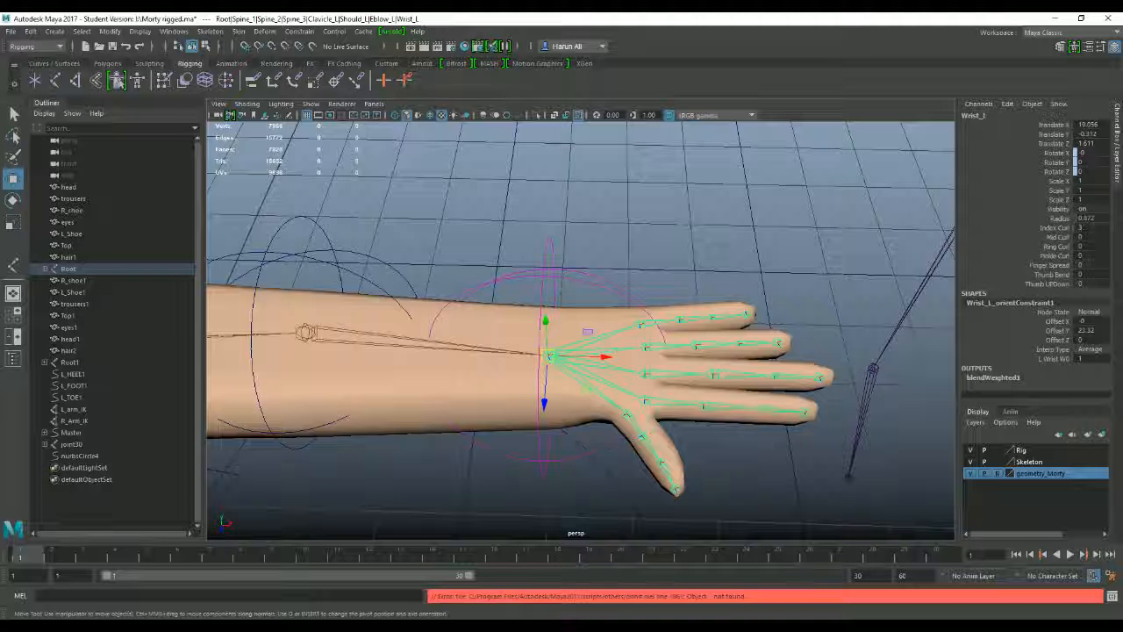
Vary the wrist joint's Finger Spread to test the fingers' movement, and reset it to 0.
{"action": "mouse_move", "coordinate": [1077, 265]}
{"action": "left_mouse_down"}
{"action": "mouse_move", "coordinate": [1097, 265]}
{"action": "mouse_move", "coordinate": [1064, 265]}
{"action": "left_mouse_up"}
{"action": "left_click", "coordinate": [1103, 264]}
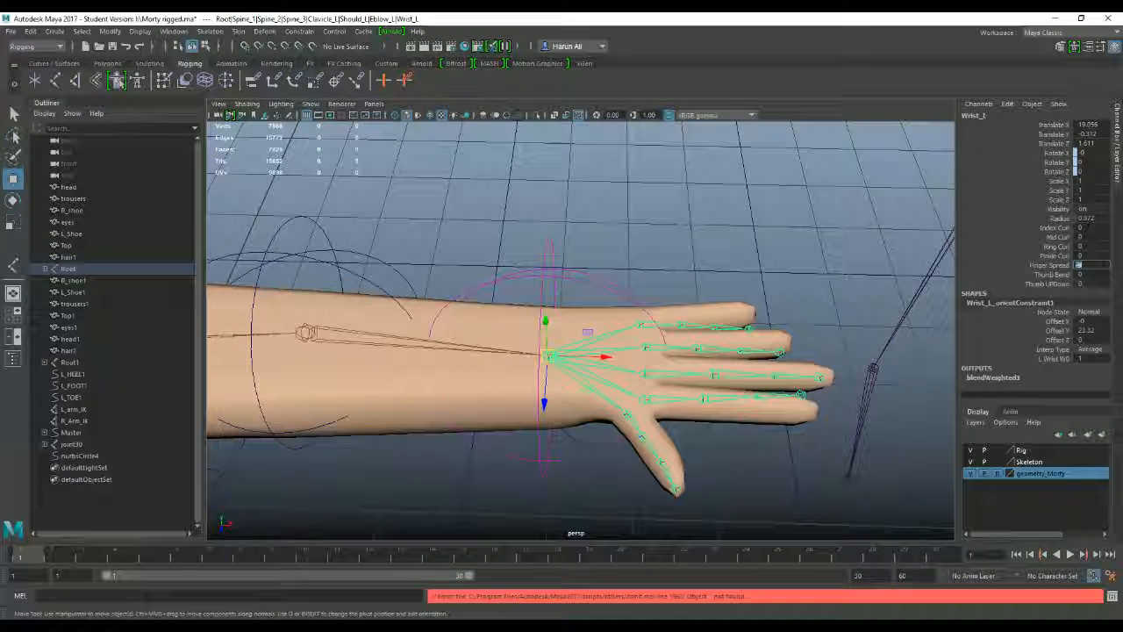
{"action": "type", "text": "0"}
{"action": "key", "text": "Return"}
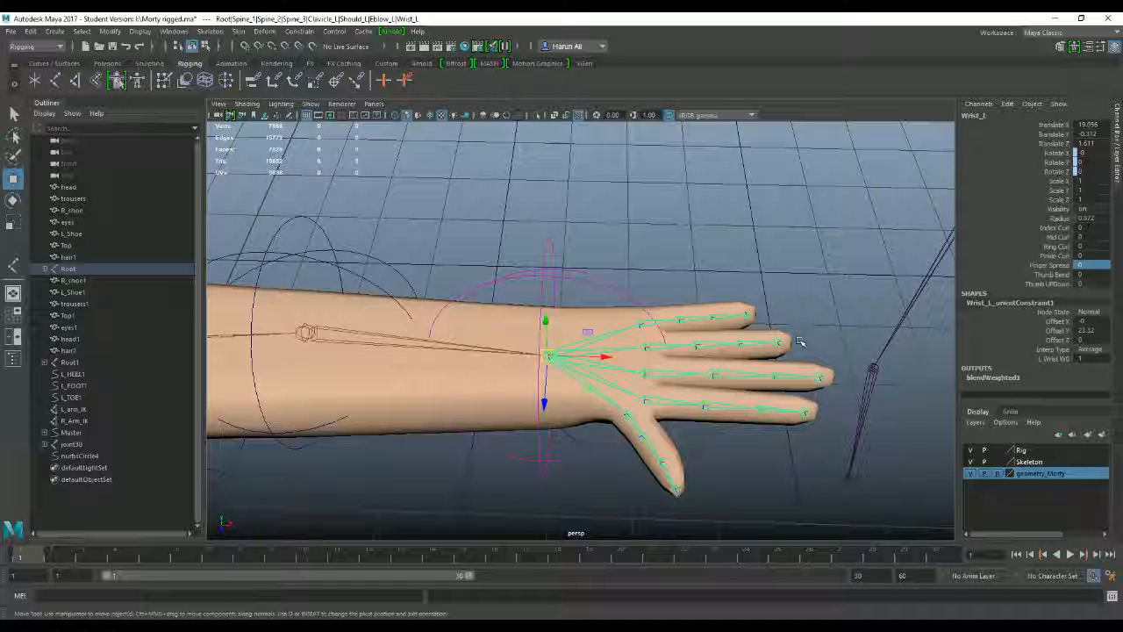
Inspect the separate joint chain beside the character by selecting its middle and top joints.
{"action": "scroll", "coordinate": [694, 509], "scroll_direction": "down", "scroll_amount": 2}
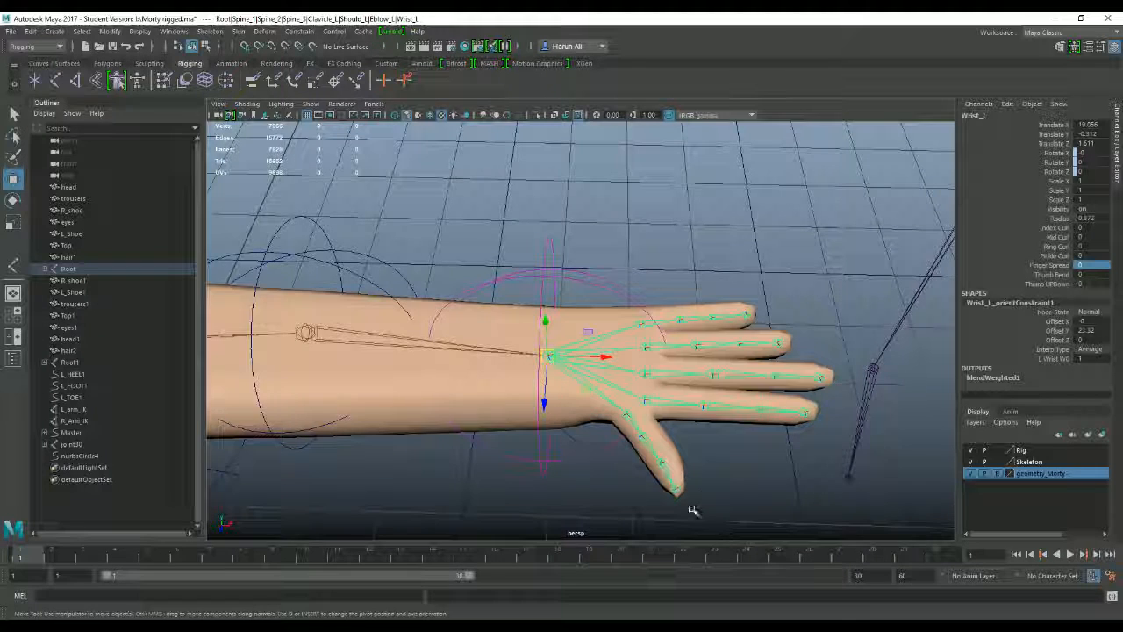
{"action": "left_click_drag", "start_coordinate": [694, 510], "coordinate": [564, 335], "text": "alt"}
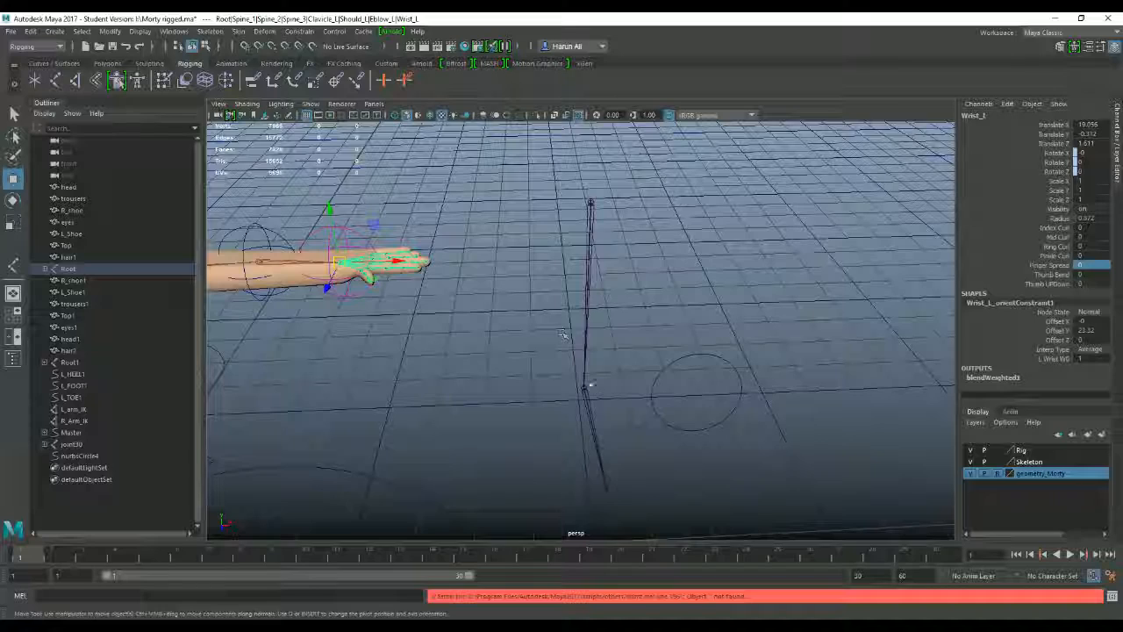
{"action": "left_click", "coordinate": [584, 386]}
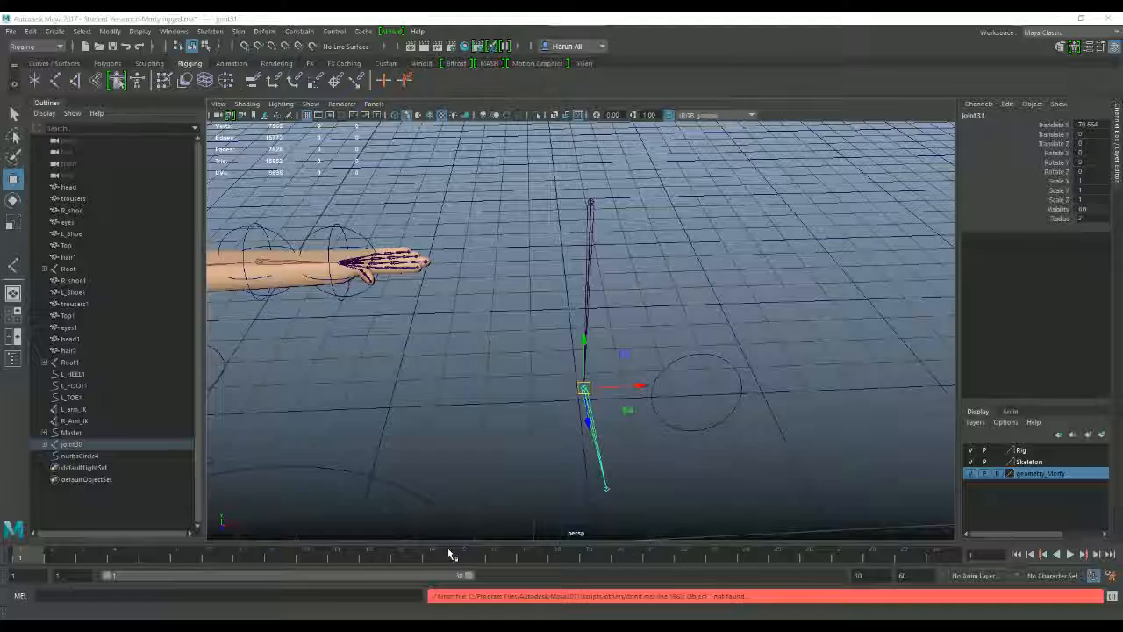
{"action": "left_click_drag", "start_coordinate": [606, 342], "coordinate": [614, 218], "text": "alt"}
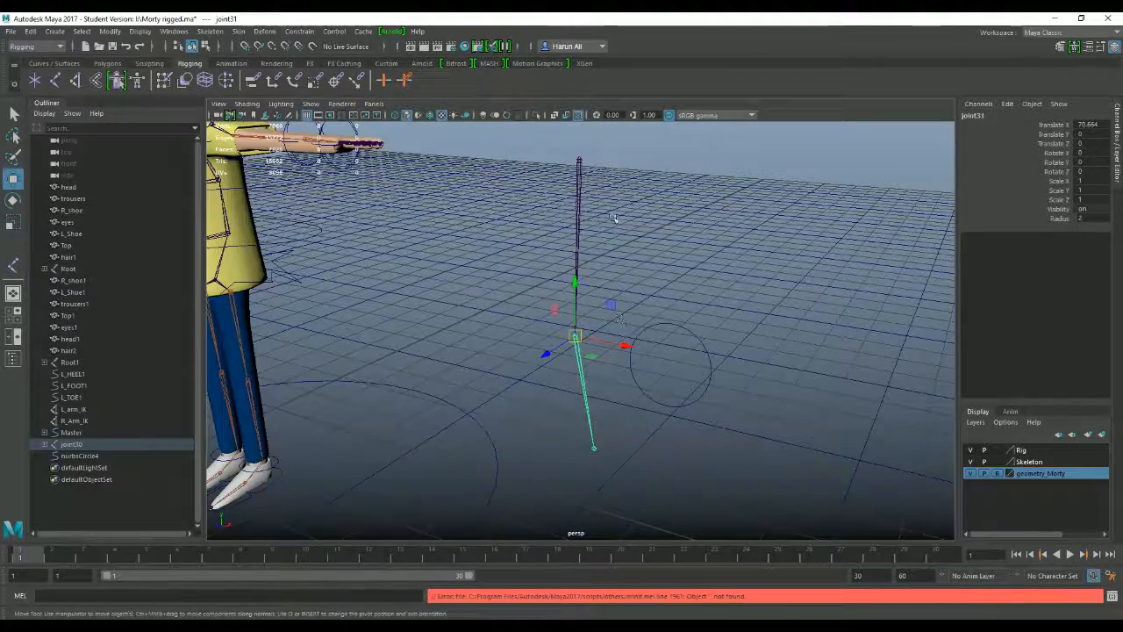
{"action": "left_click", "coordinate": [580, 160]}
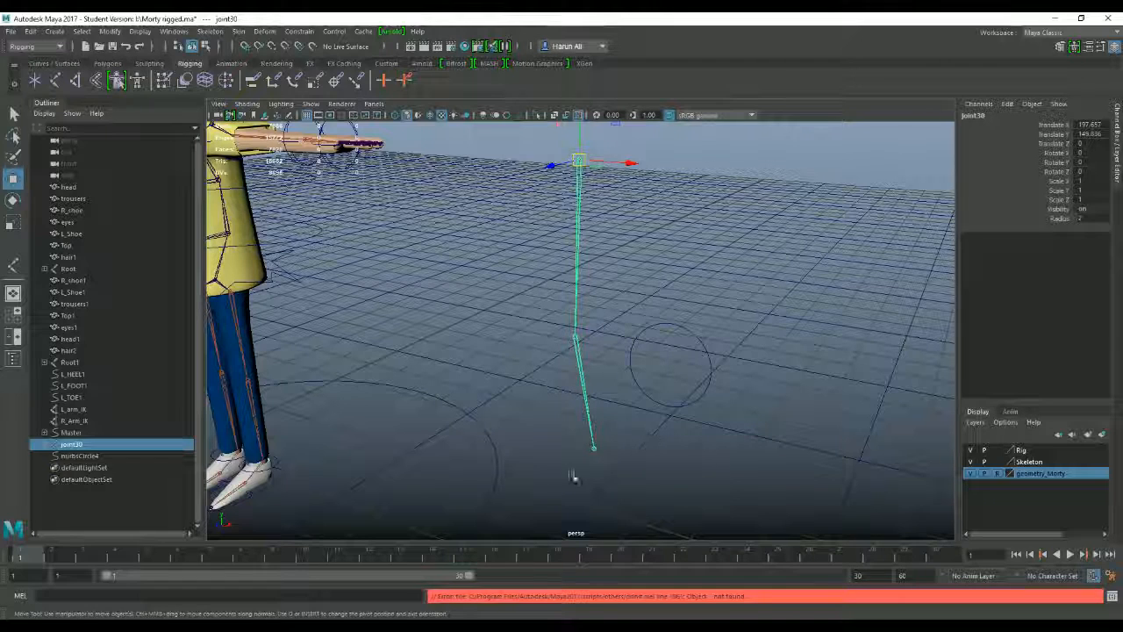
Select the NURBS circle beside the joint chain and open the Animation Set Driven Key window clear of it.
{"action": "left_click", "coordinate": [695, 338]}
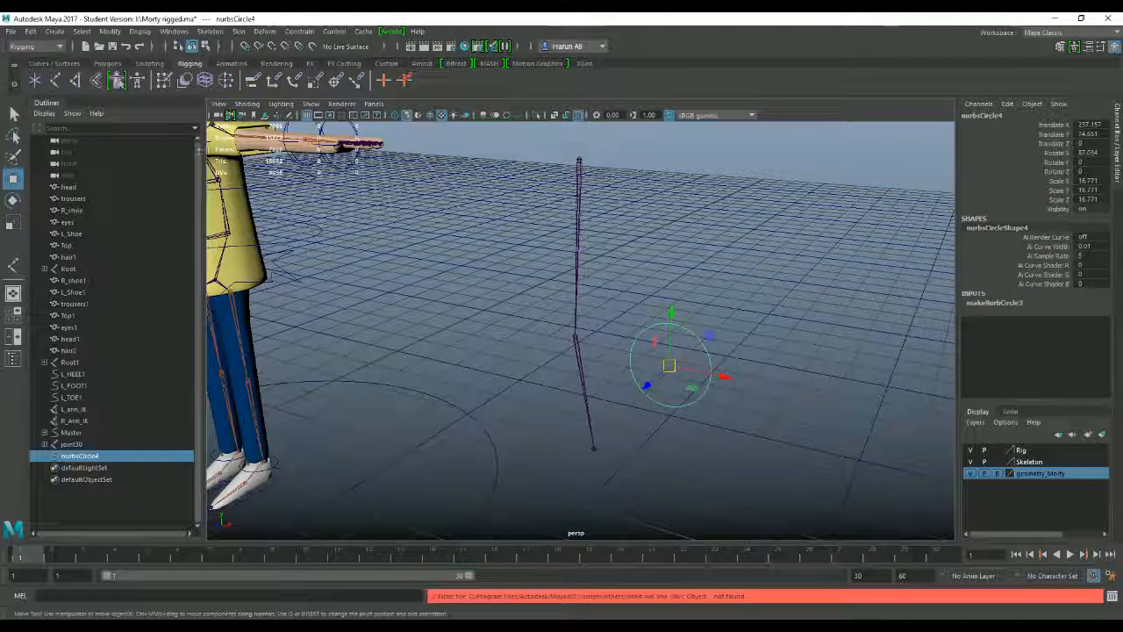
{"action": "left_click", "coordinate": [59, 47]}
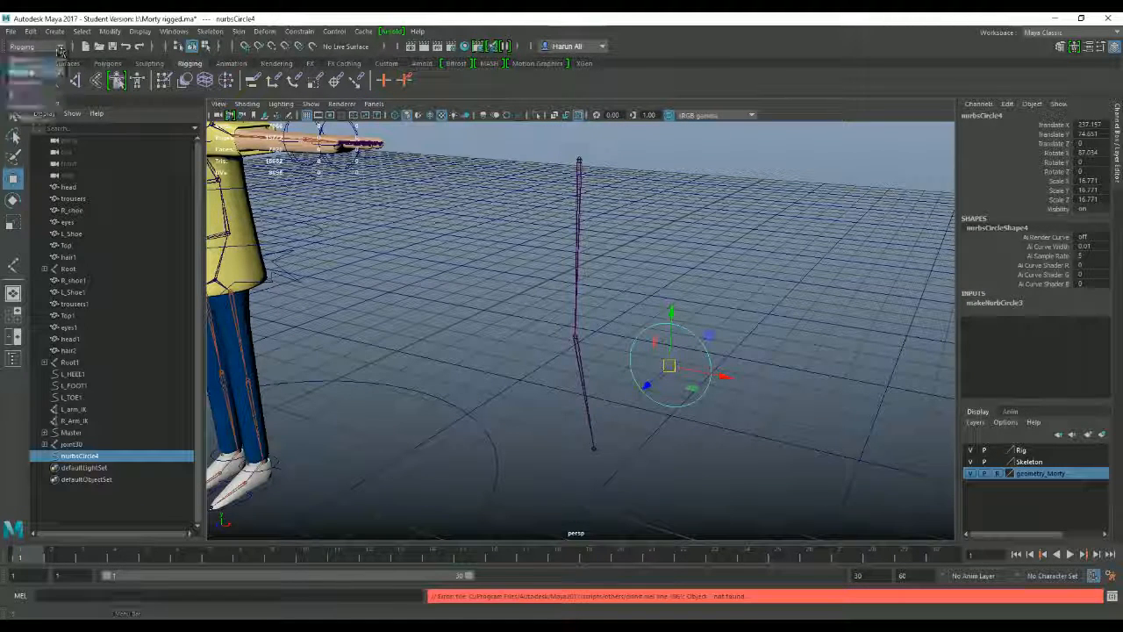
{"action": "left_click", "coordinate": [26, 81]}
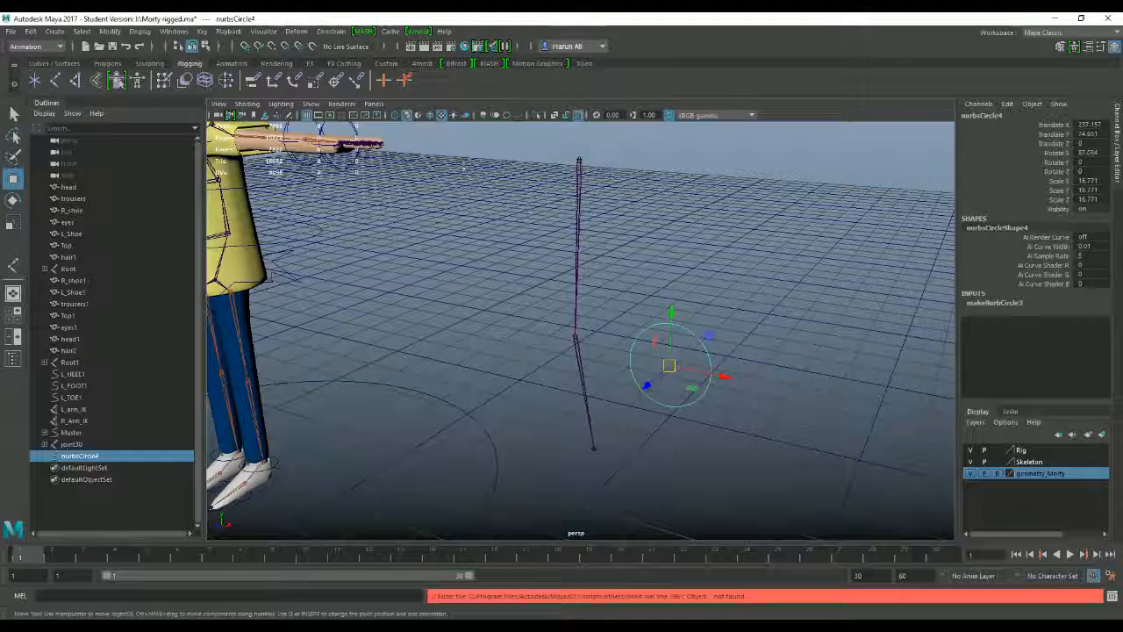
{"action": "left_click", "coordinate": [205, 34]}
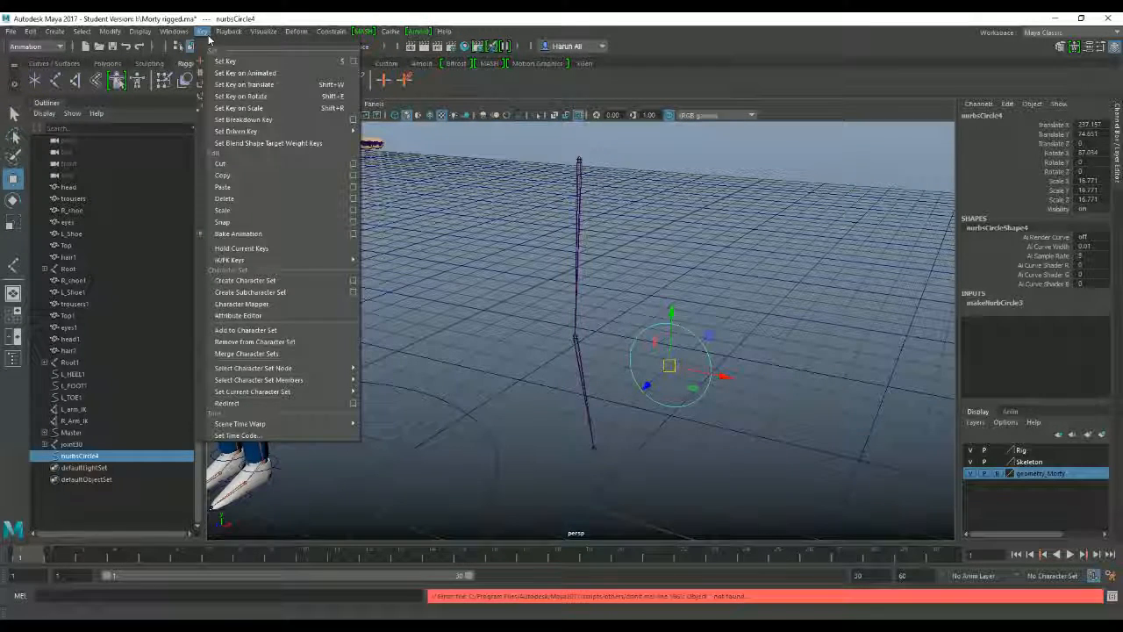
{"action": "mouse_move", "coordinate": [259, 137]}
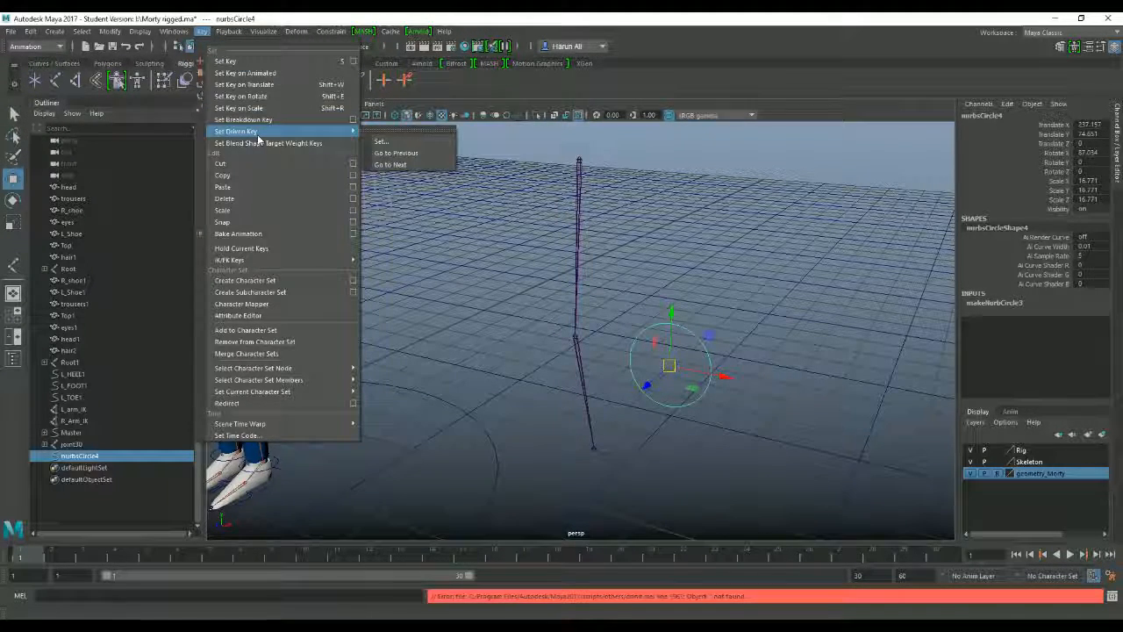
{"action": "left_click", "coordinate": [406, 140]}
{"action": "left_click_drag", "start_coordinate": [527, 264], "coordinate": [544, 289], "text": "alt"}
{"action": "left_click_drag", "start_coordinate": [704, 139], "coordinate": [680, 109]}
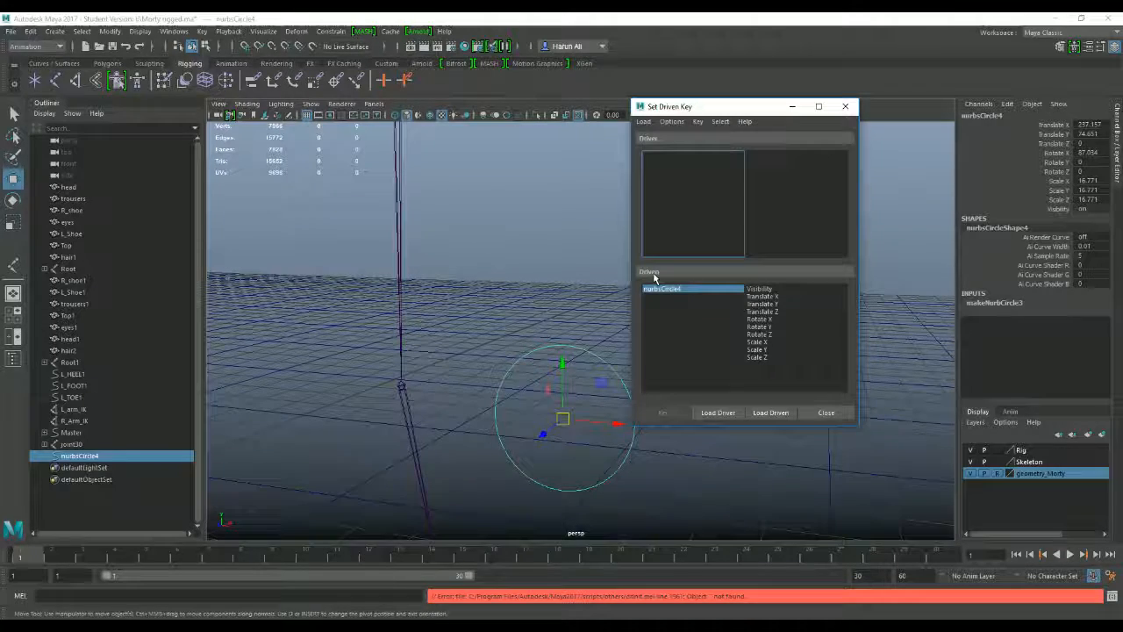
Raise the NURBS circle to about 93 in Translate Y and load it as the driver.
{"action": "left_click_drag", "start_coordinate": [555, 365], "coordinate": [580, 231], "text": "alt"}
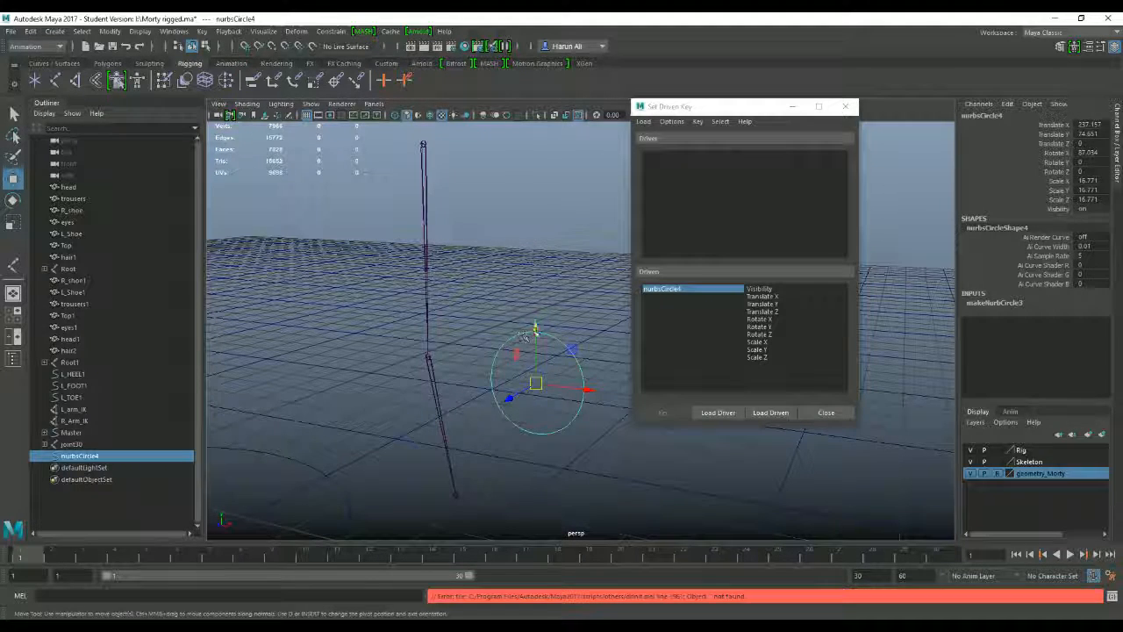
{"action": "left_click_drag", "start_coordinate": [532, 341], "coordinate": [516, 305]}
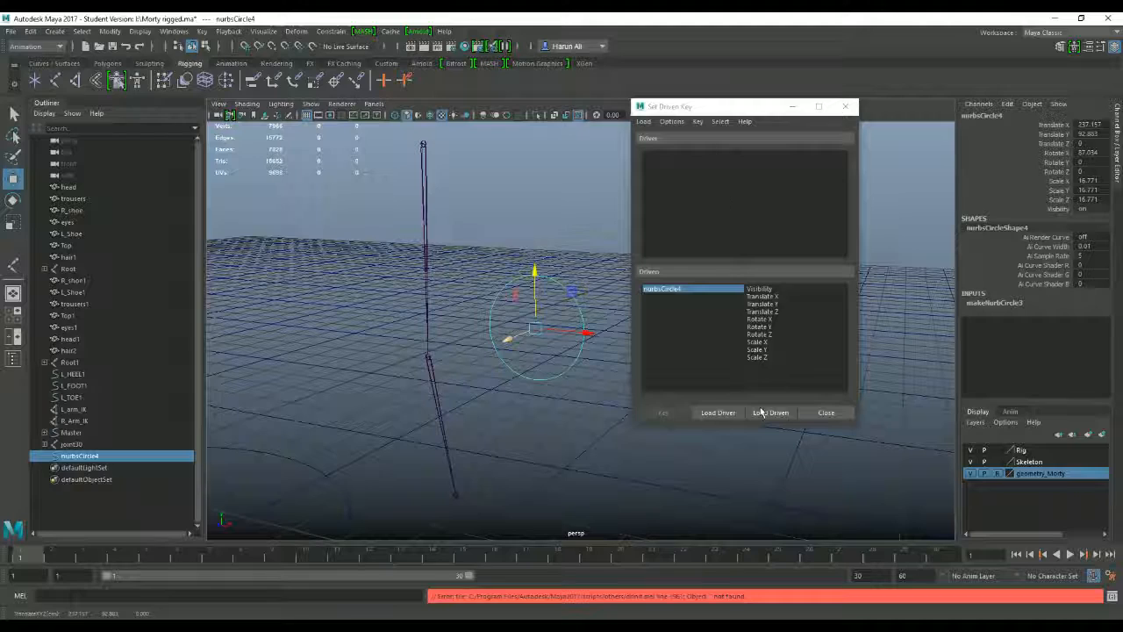
{"action": "left_click", "coordinate": [716, 413]}
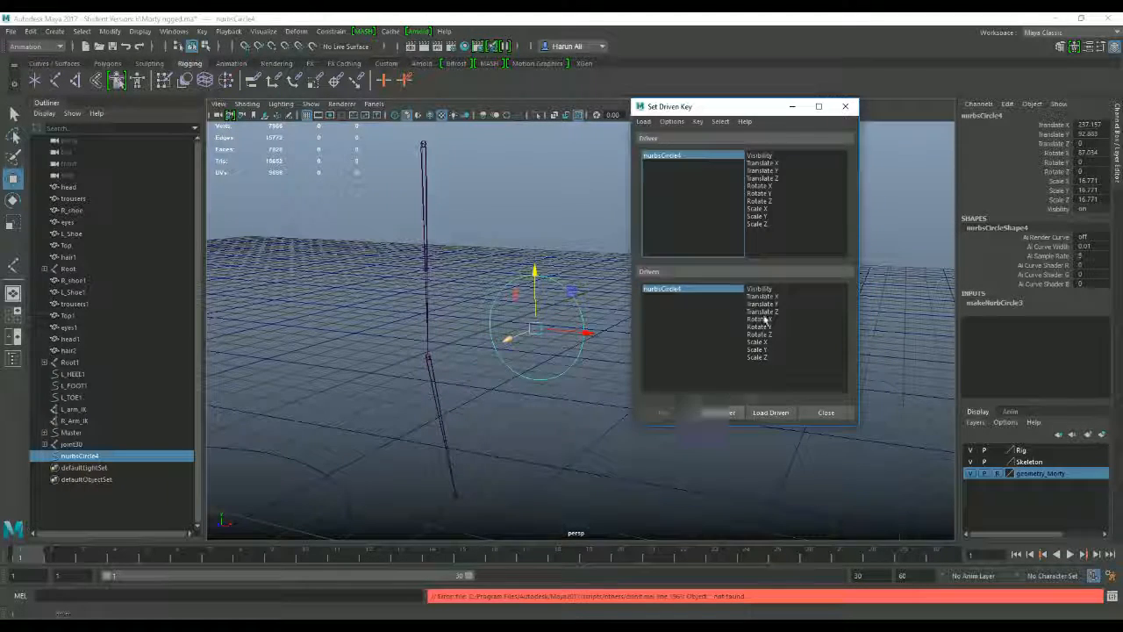
Test-rotate the chain's middle joint, undo the rotation, and load that joint as the driven object.
{"action": "left_click", "coordinate": [429, 347]}
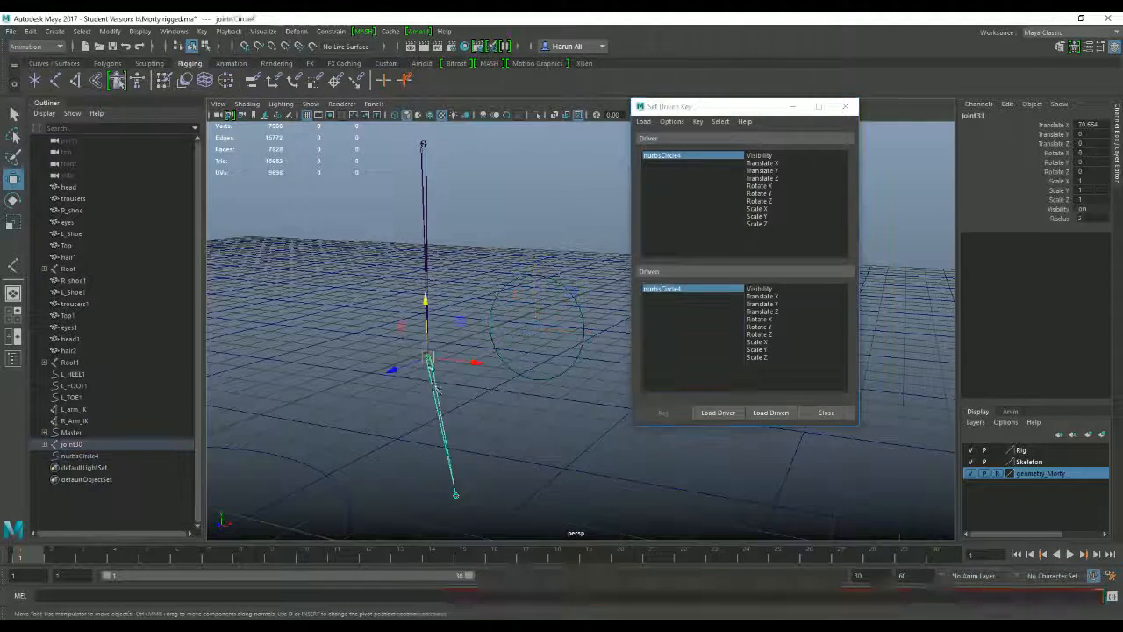
{"action": "key", "text": "e"}
{"action": "mouse_move", "coordinate": [430, 351]}
{"action": "left_mouse_down"}
{"action": "mouse_move", "coordinate": [420, 384]}
{"action": "mouse_move", "coordinate": [426, 368]}
{"action": "left_mouse_up"}
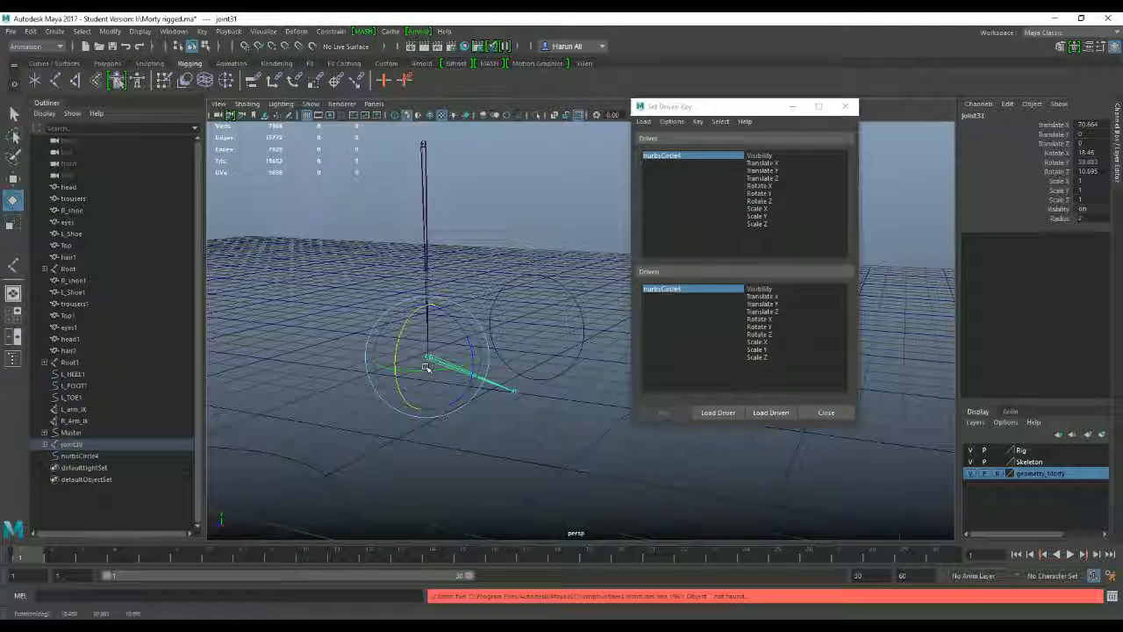
{"action": "key", "text": "ctrl+z"}
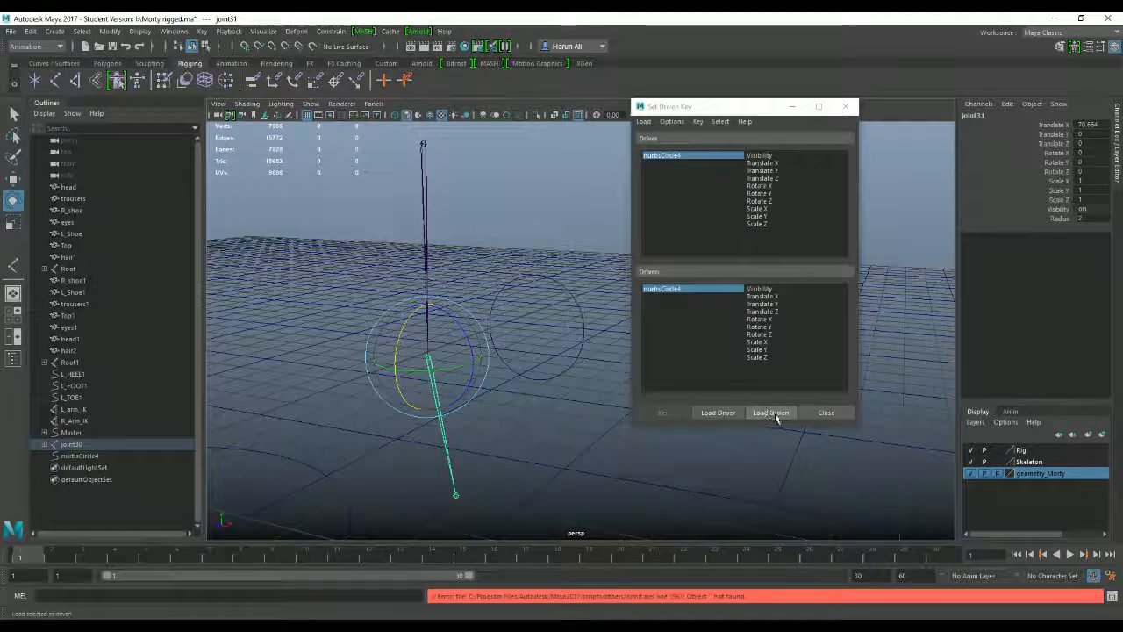
{"action": "left_click", "coordinate": [772, 414]}
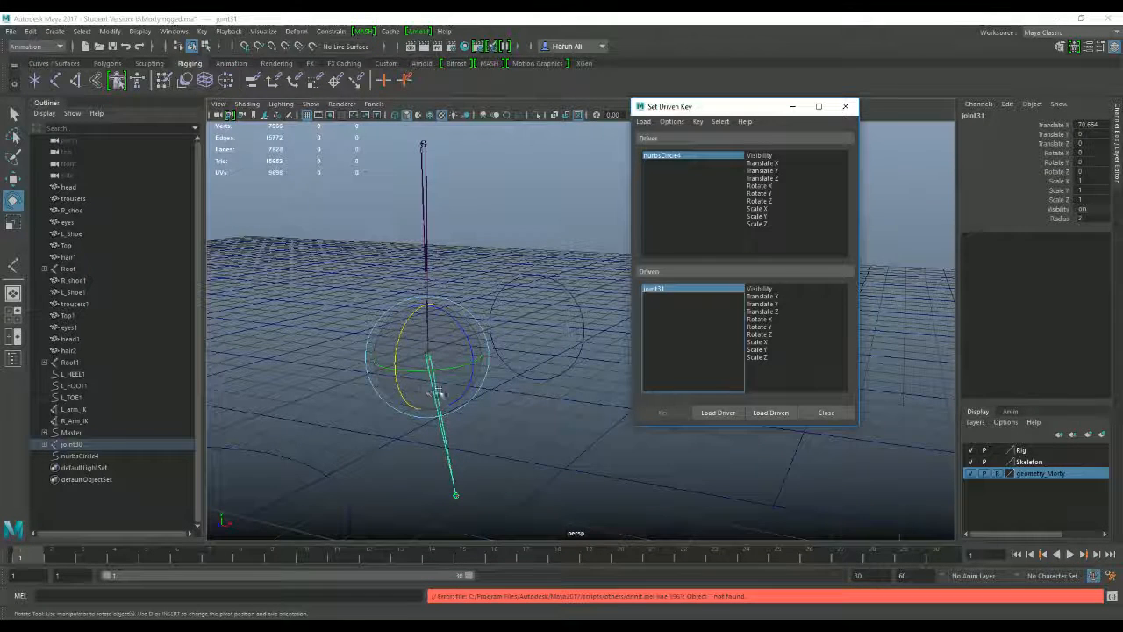
Select the driver circle and lower it to about 80.7 in Translate Y.
{"action": "left_click", "coordinate": [665, 158]}
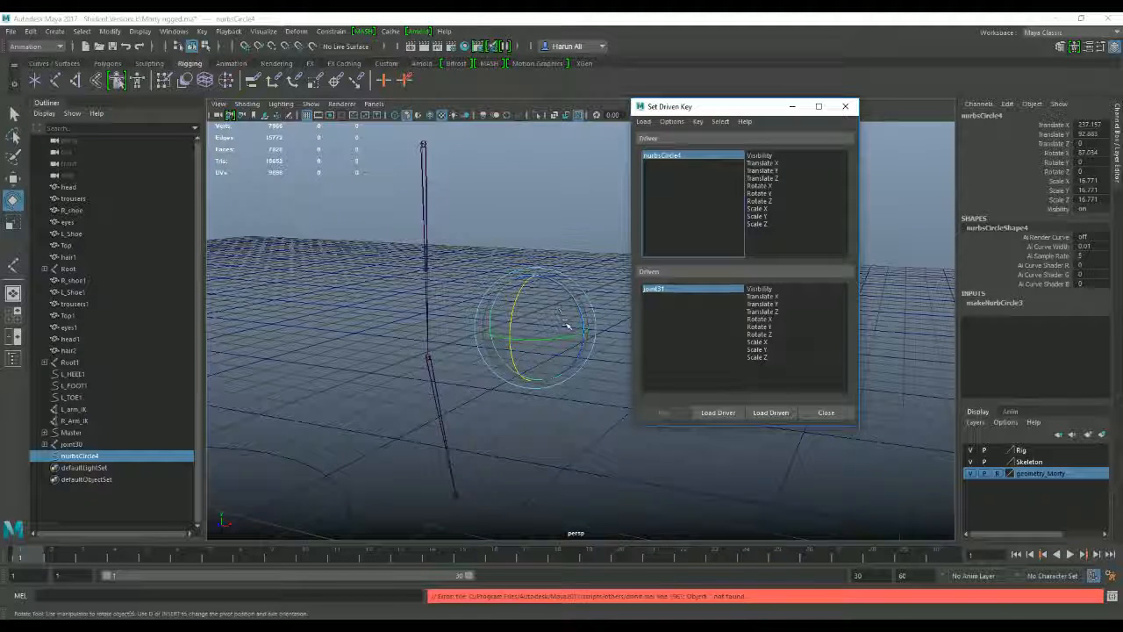
{"action": "left_click_drag", "start_coordinate": [571, 322], "coordinate": [577, 326], "text": "alt"}
{"action": "key", "text": "w"}
{"action": "left_click_drag", "start_coordinate": [571, 276], "coordinate": [555, 313], "text": "alt"}
Rotate the chain's middle joint to about -6 in Rotate Y.
{"action": "left_click", "coordinate": [448, 371]}
{"action": "key", "text": "e"}
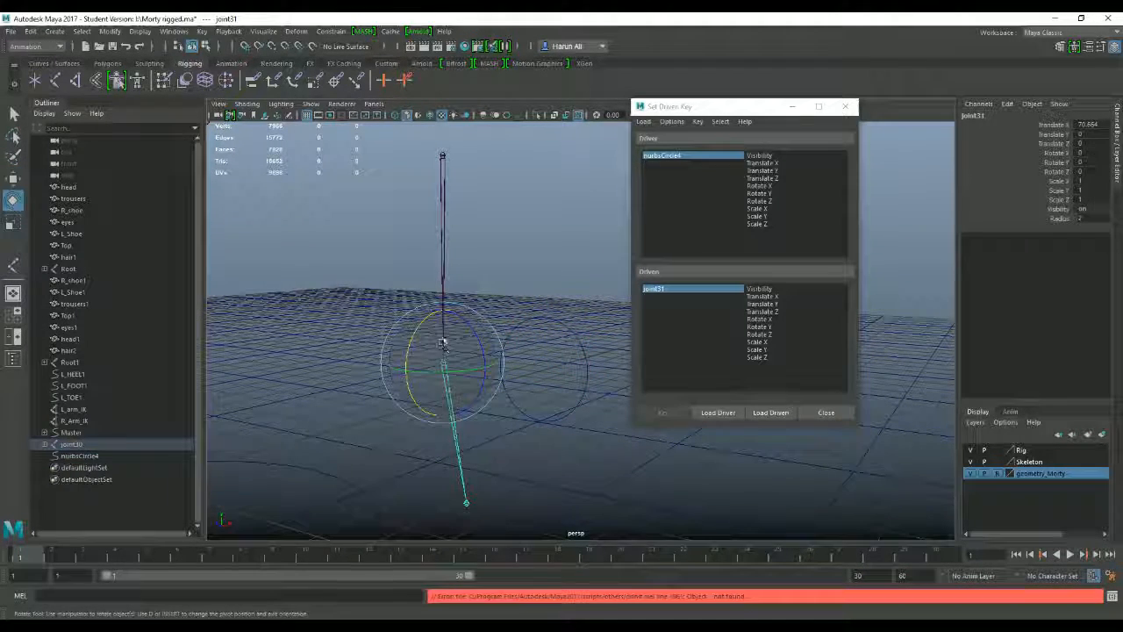
{"action": "left_click_drag", "start_coordinate": [419, 360], "coordinate": [430, 334]}
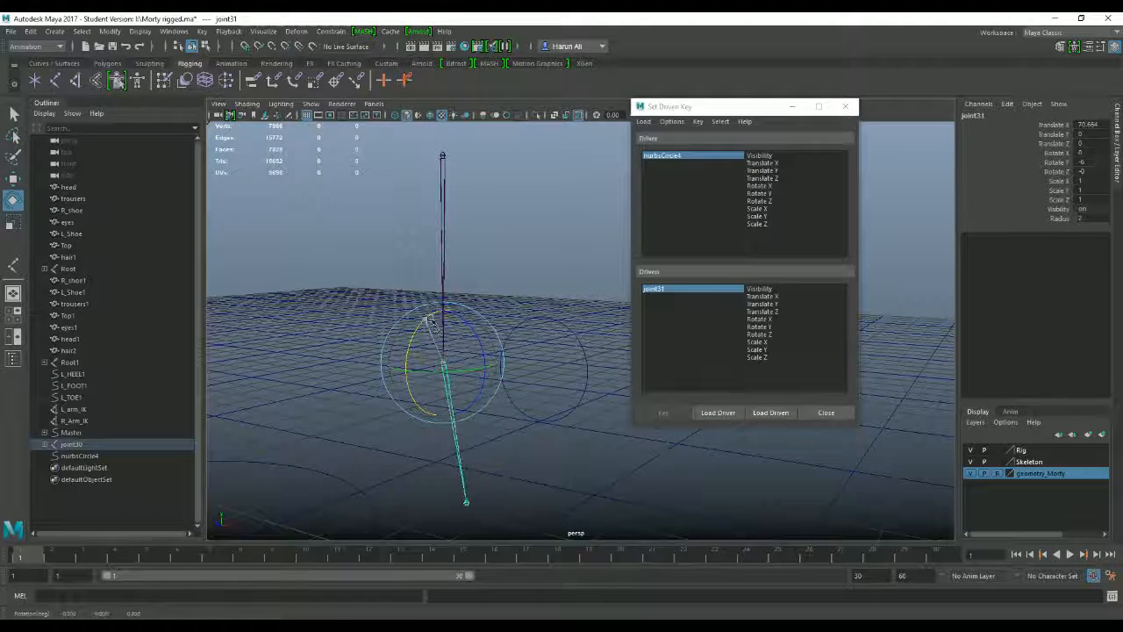
Set the driver circle's Translate Y to drive the middle joint's Rotate Z and key the current relationship.
{"action": "left_click", "coordinate": [555, 320]}
{"action": "key", "text": "w"}
{"action": "left_click", "coordinate": [561, 325]}
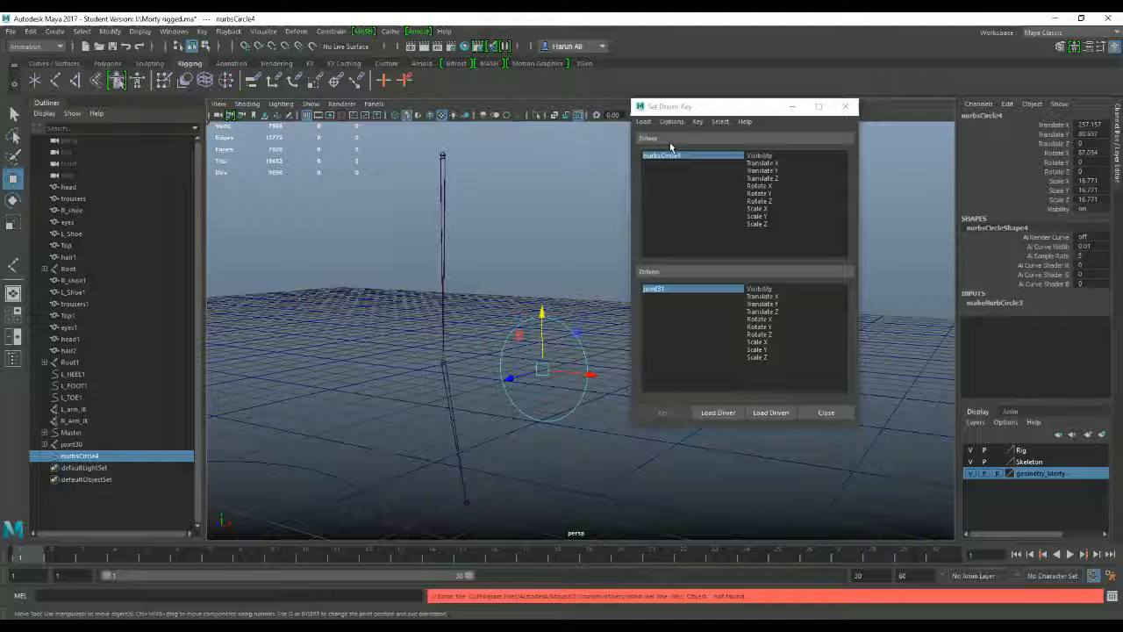
{"action": "left_click", "coordinate": [727, 160]}
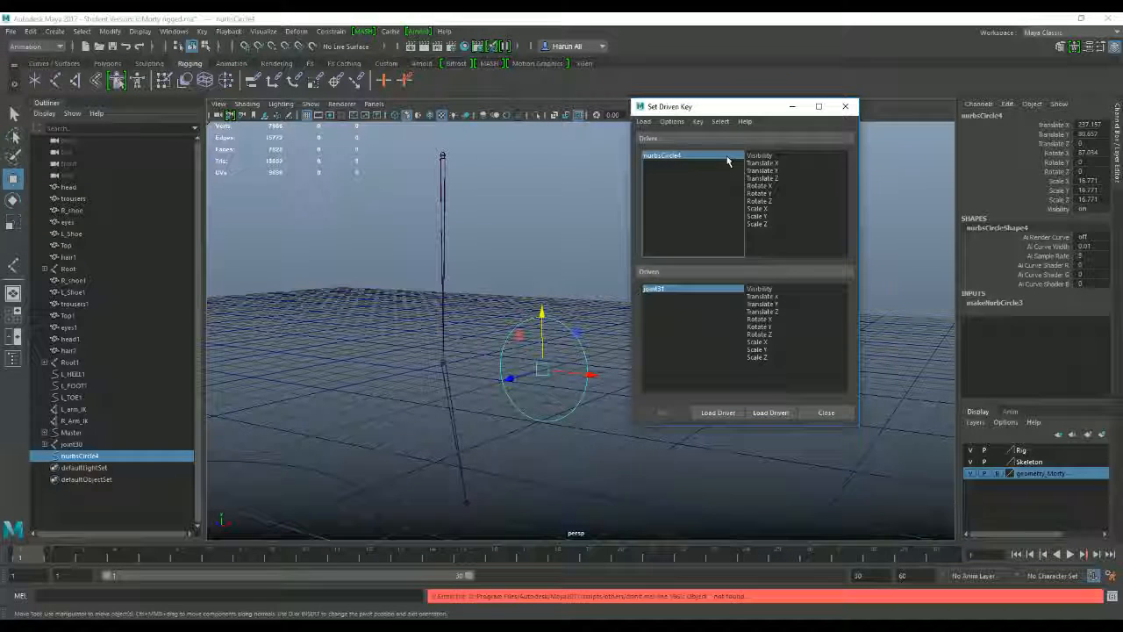
{"action": "left_click", "coordinate": [776, 171]}
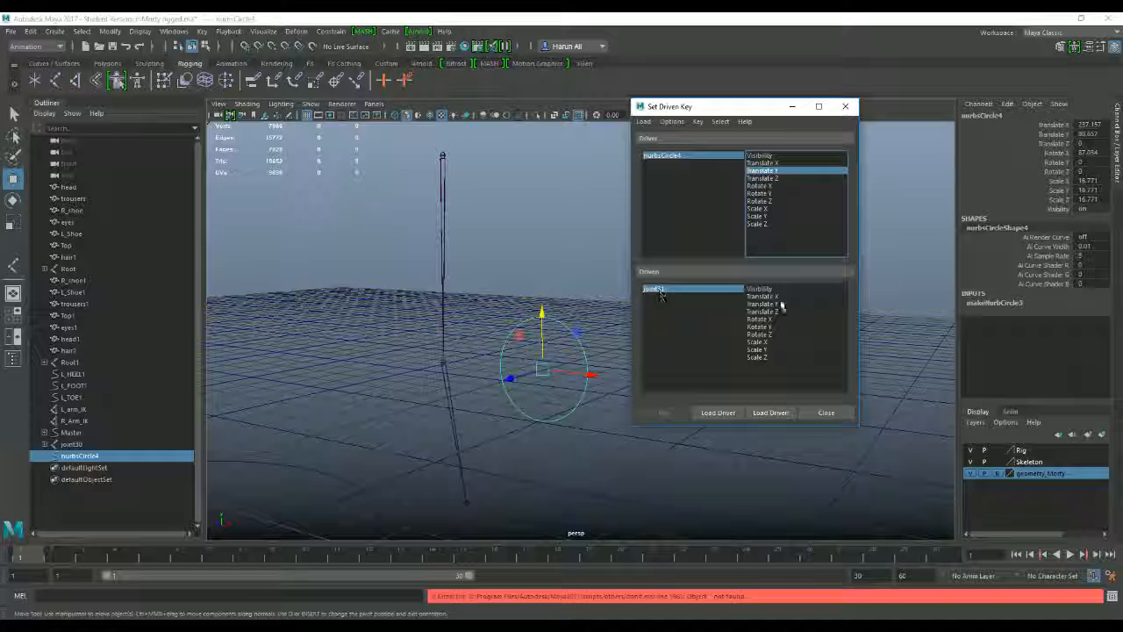
{"action": "left_click", "coordinate": [780, 336]}
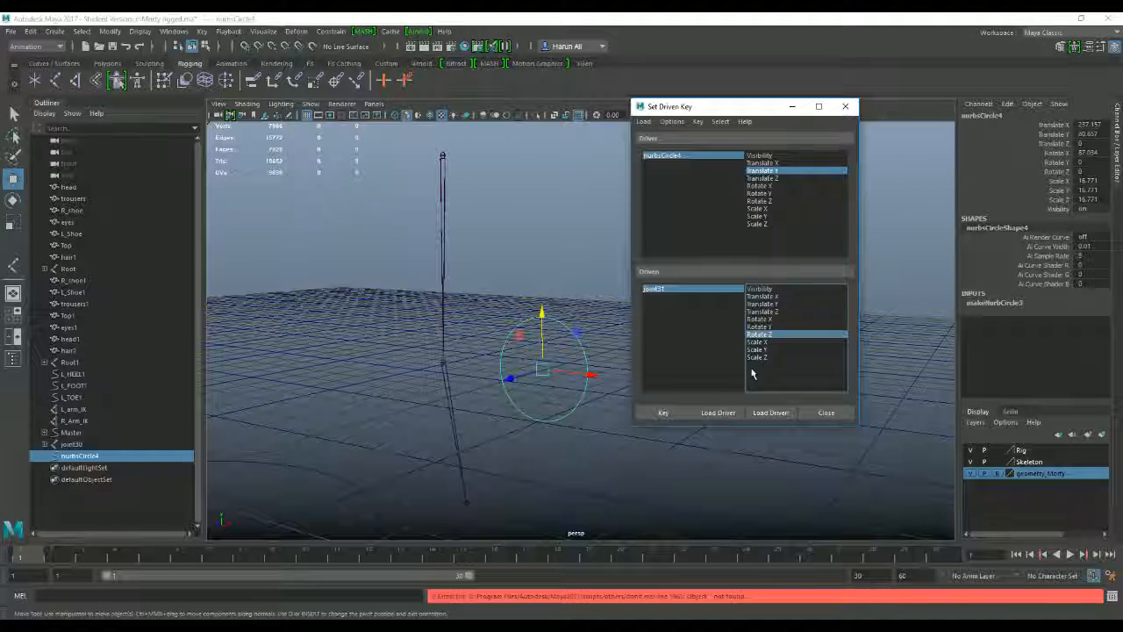
{"action": "left_click", "coordinate": [663, 413]}
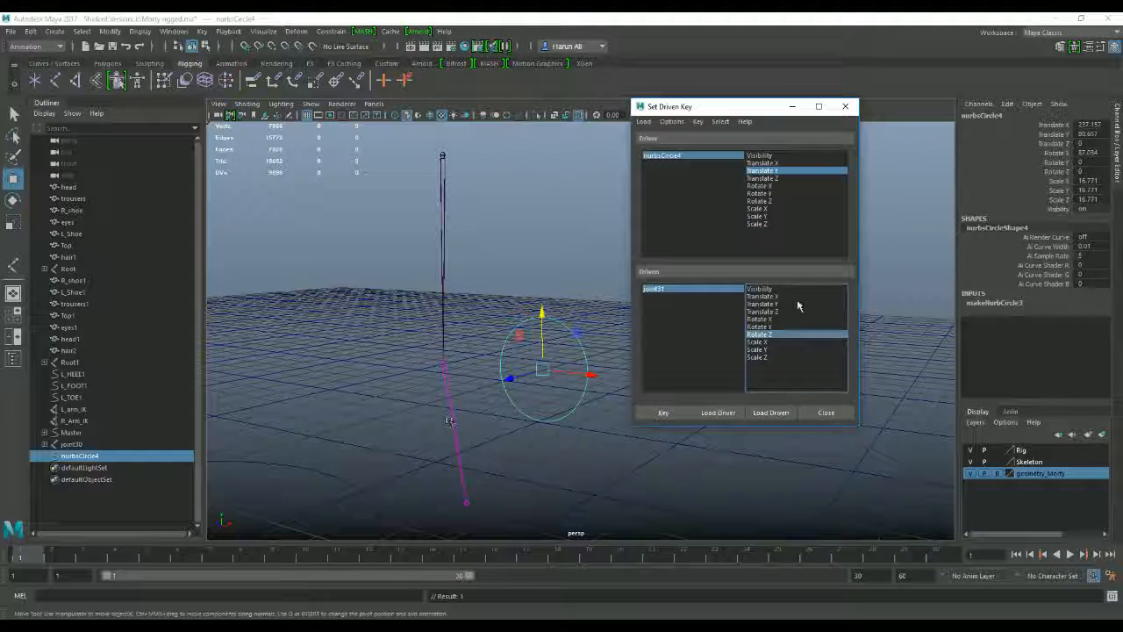
Raise the driver circle to about 156 in Translate Y and swing the chain's middle joint upward.
{"action": "left_click_drag", "start_coordinate": [545, 325], "coordinate": [540, 152]}
{"action": "left_click_drag", "start_coordinate": [532, 70], "coordinate": [533, 71]}
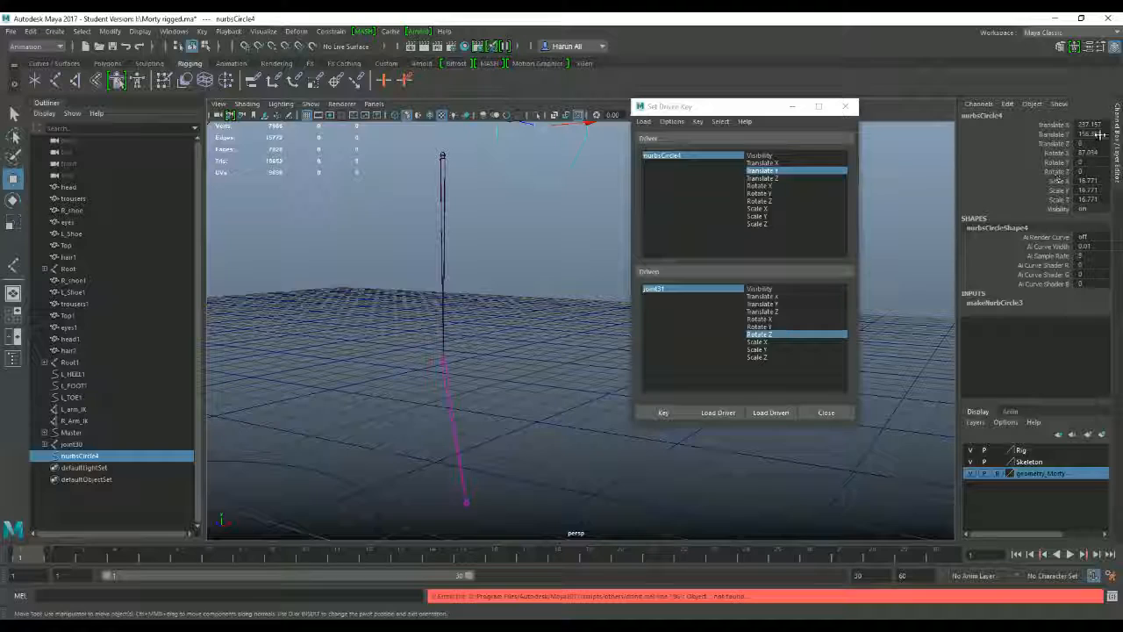
{"action": "left_click", "coordinate": [439, 361]}
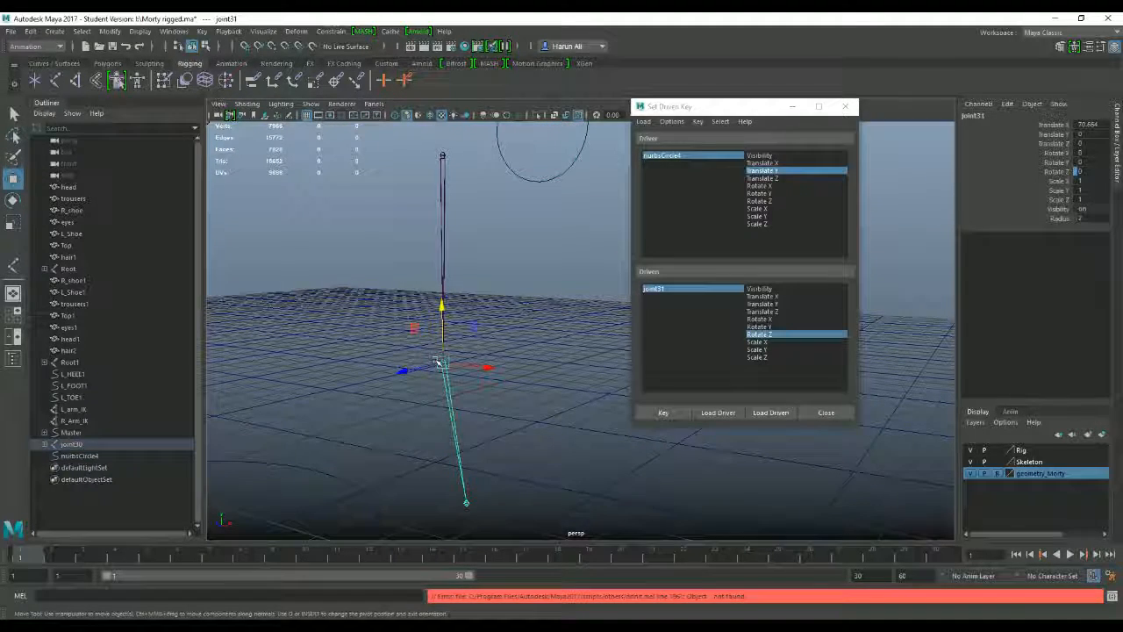
{"action": "key", "text": "e"}
{"action": "mouse_move", "coordinate": [421, 326]}
{"action": "left_mouse_down"}
{"action": "mouse_move", "coordinate": [445, 431]}
{"action": "mouse_move", "coordinate": [463, 444]}
{"action": "left_mouse_up"}
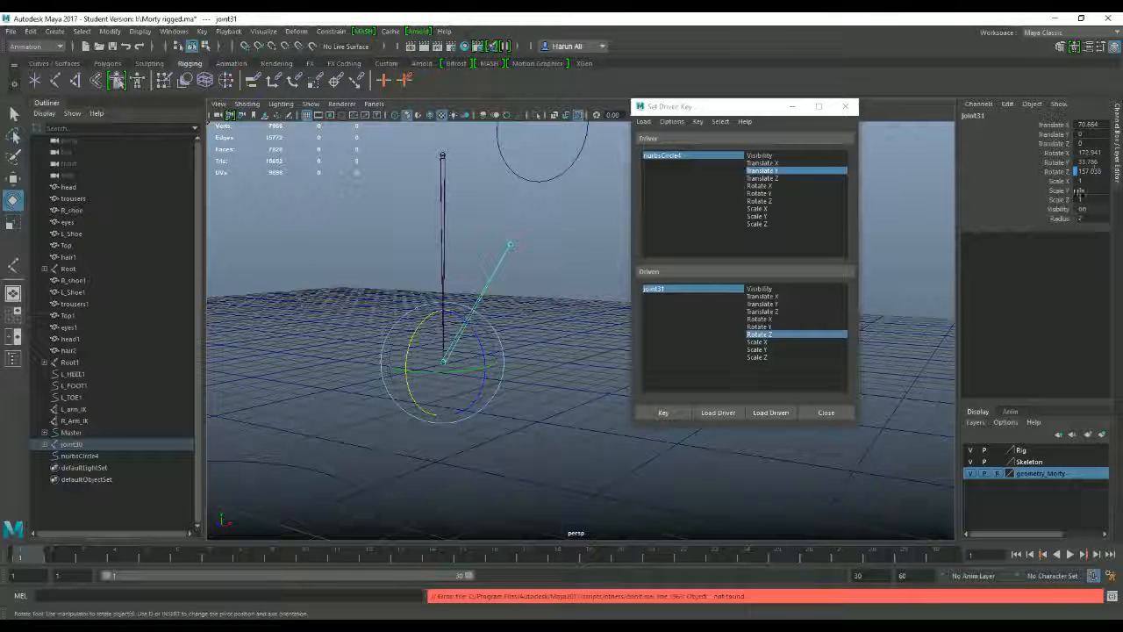
Set the middle joint's Rotate Z to 150 and key it against the circle's raised position.
{"action": "left_click", "coordinate": [1101, 171]}
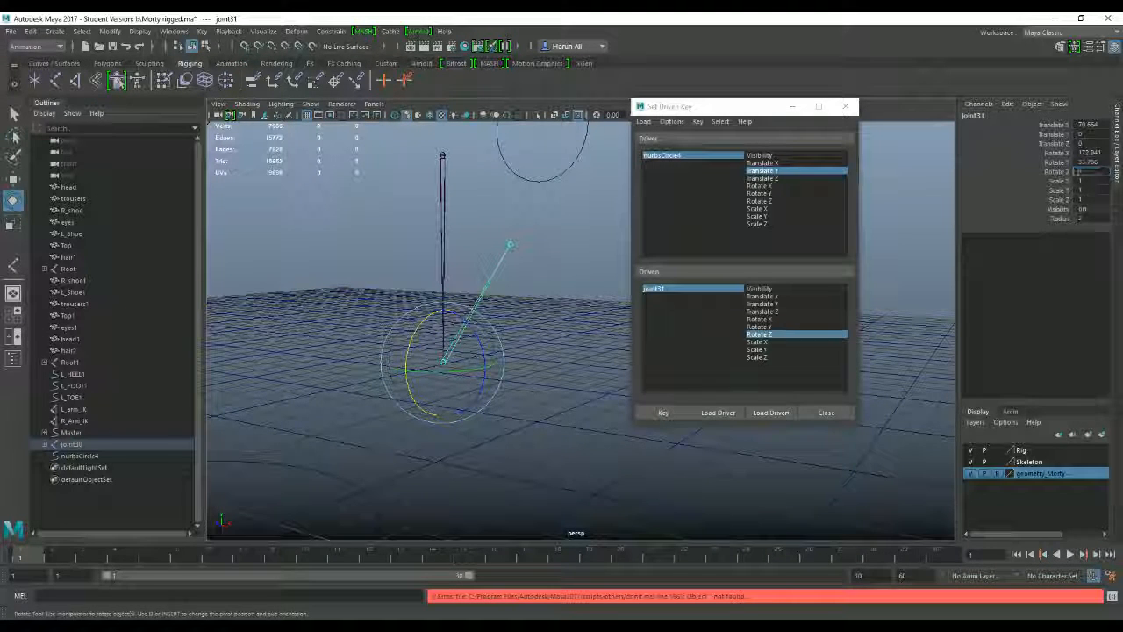
{"action": "type", "text": "150"}
{"action": "key", "text": "Return"}
{"action": "left_click", "coordinate": [665, 413]}
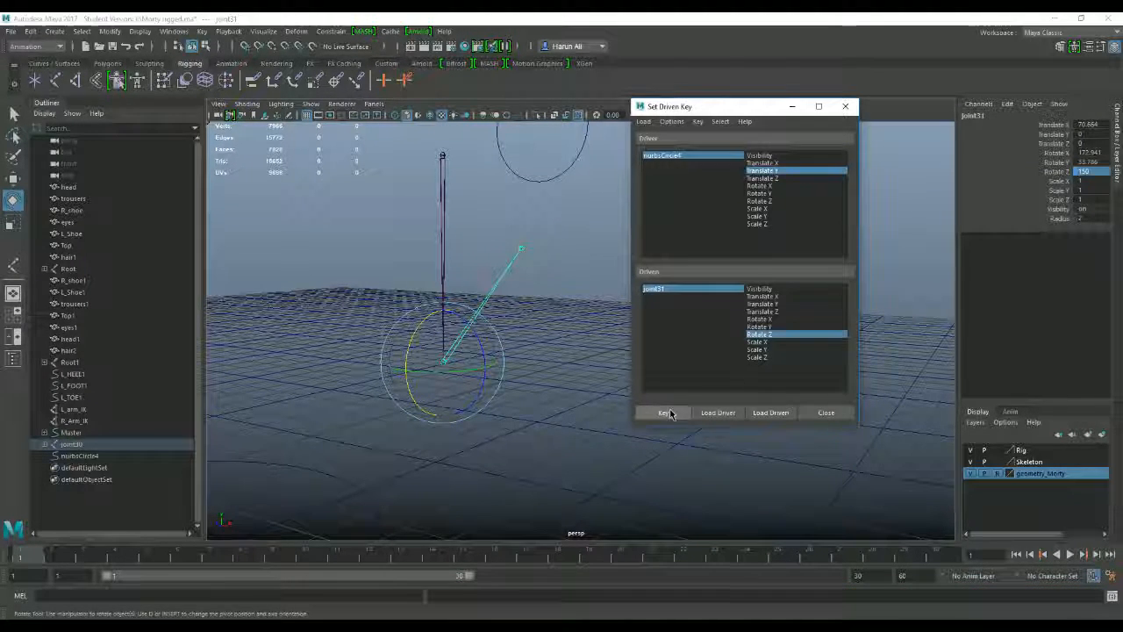
Move the driver circle up and down in Y to test the driven joint, leaving it below the joint chain.
{"action": "left_click", "coordinate": [580, 159]}
{"action": "scroll", "coordinate": [577, 167], "scroll_direction": "down", "scroll_amount": 3}
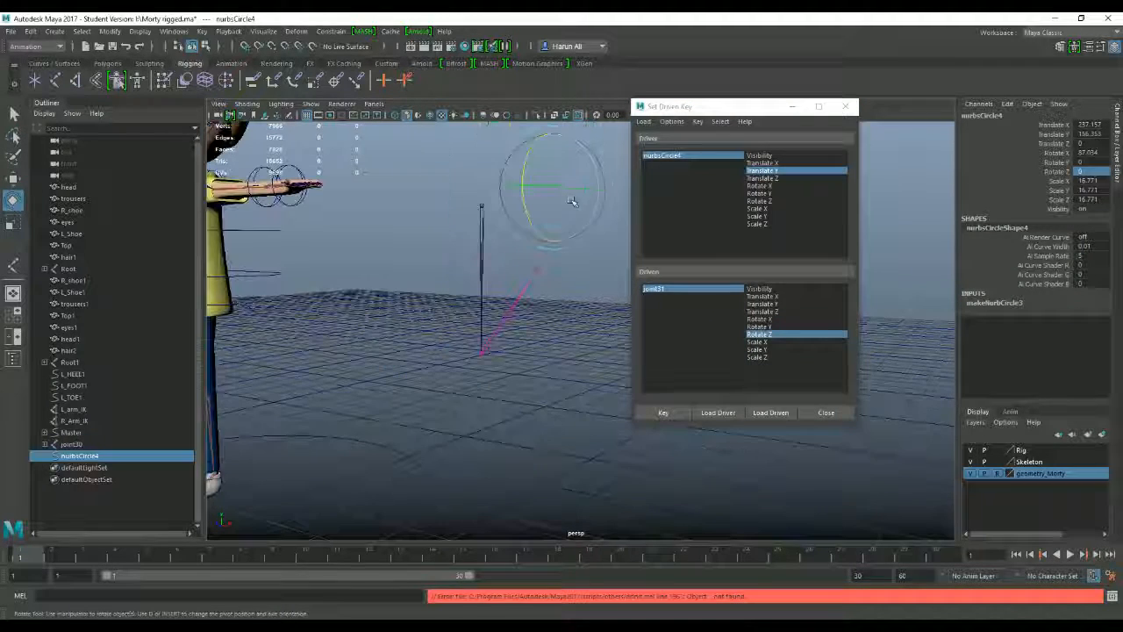
{"action": "key", "text": "w"}
{"action": "left_click_drag", "start_coordinate": [555, 130], "coordinate": [553, 318]}
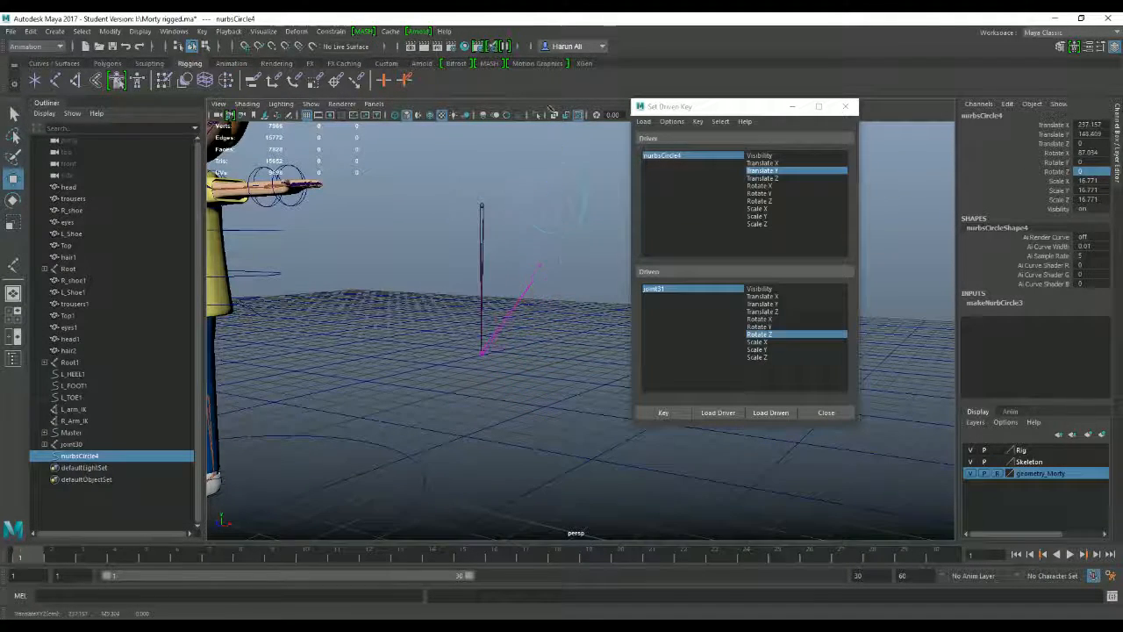
{"action": "left_click_drag", "start_coordinate": [551, 113], "coordinate": [553, 274]}
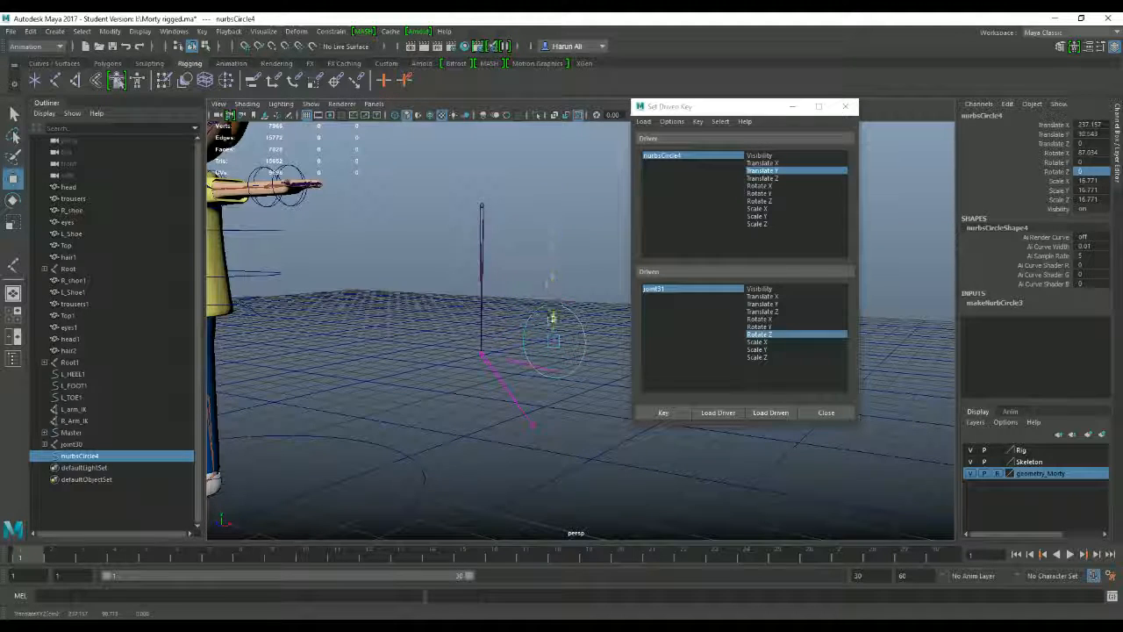
{"action": "left_click_drag", "start_coordinate": [551, 318], "coordinate": [554, 410]}
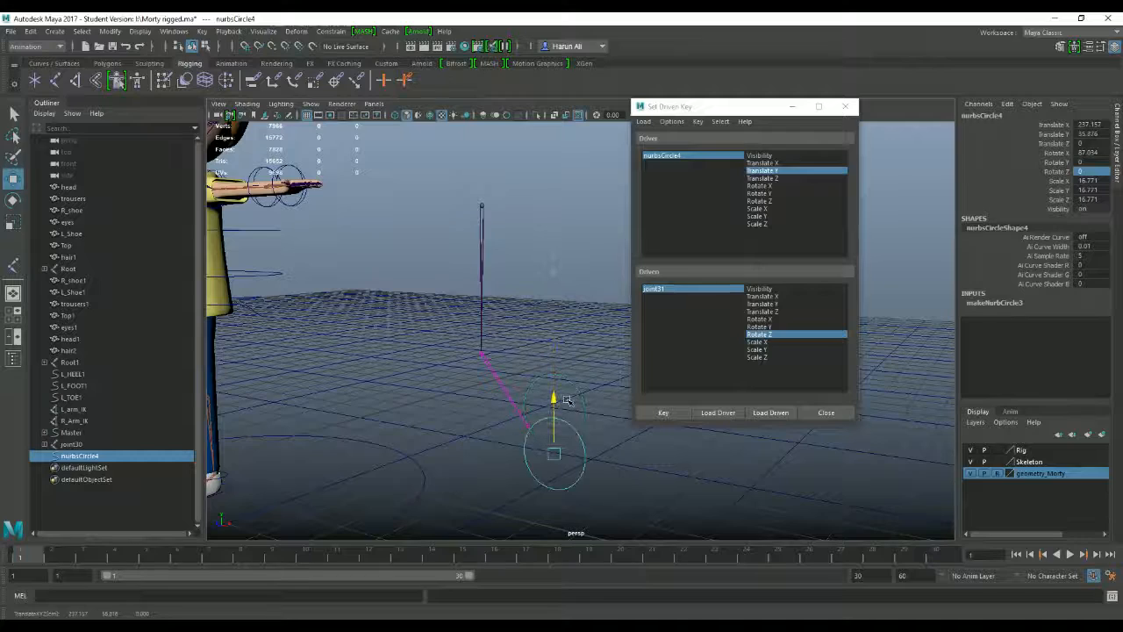
Rotate the middle joint to about 151 in Rotate Z and key it against the circle's lowered position.
{"action": "left_click", "coordinate": [482, 358]}
{"action": "key", "text": "e"}
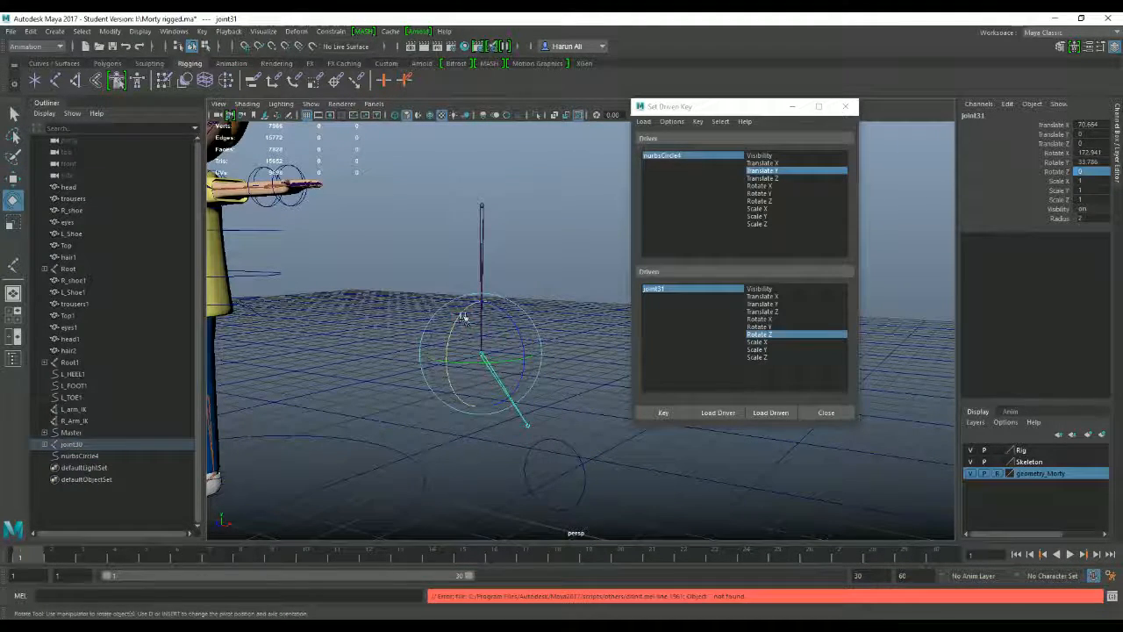
{"action": "left_click_drag", "start_coordinate": [464, 317], "coordinate": [579, 251]}
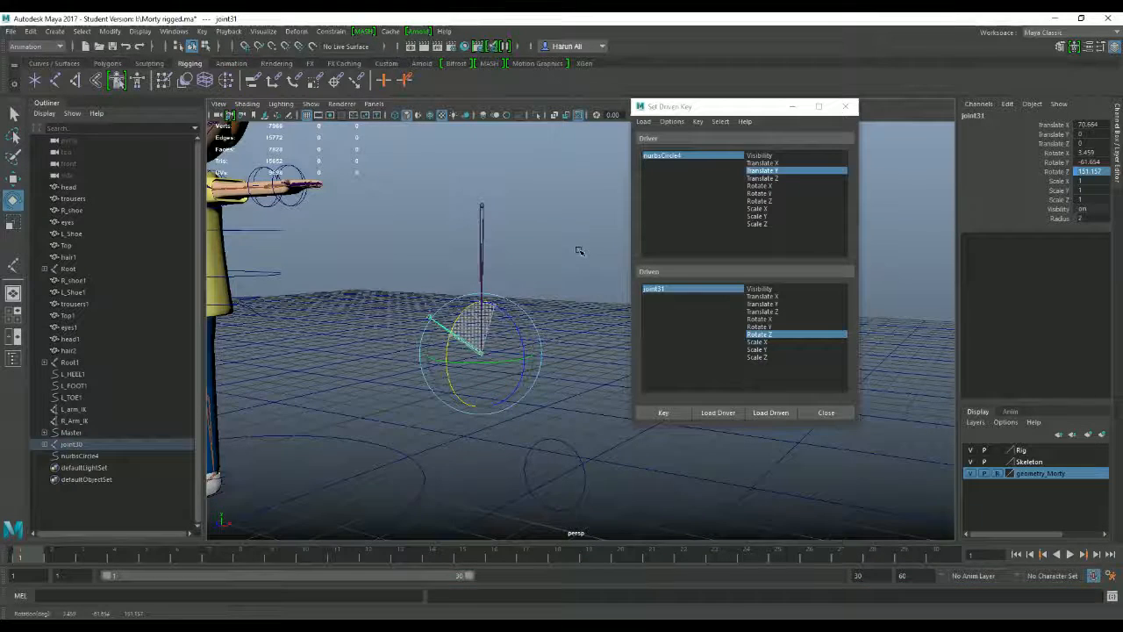
{"action": "left_click", "coordinate": [663, 414]}
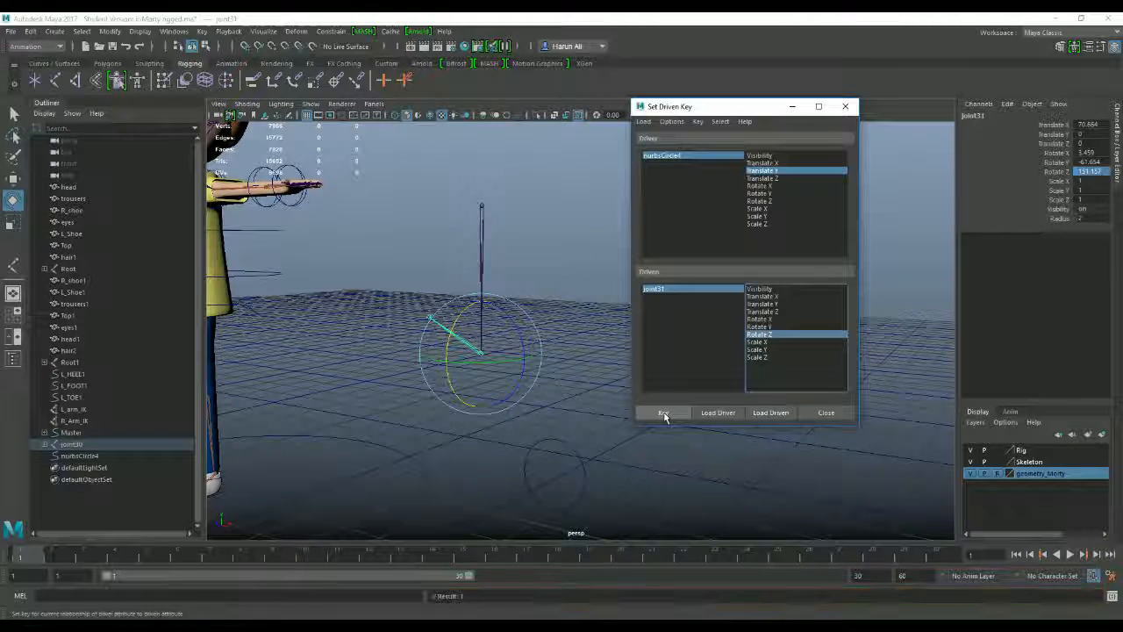
Raise and lower the driver circle to test the driven joint over its full range, and close Set Driven Key.
{"action": "left_click", "coordinate": [579, 462]}
{"action": "key", "text": "w"}
{"action": "left_click", "coordinate": [572, 450]}
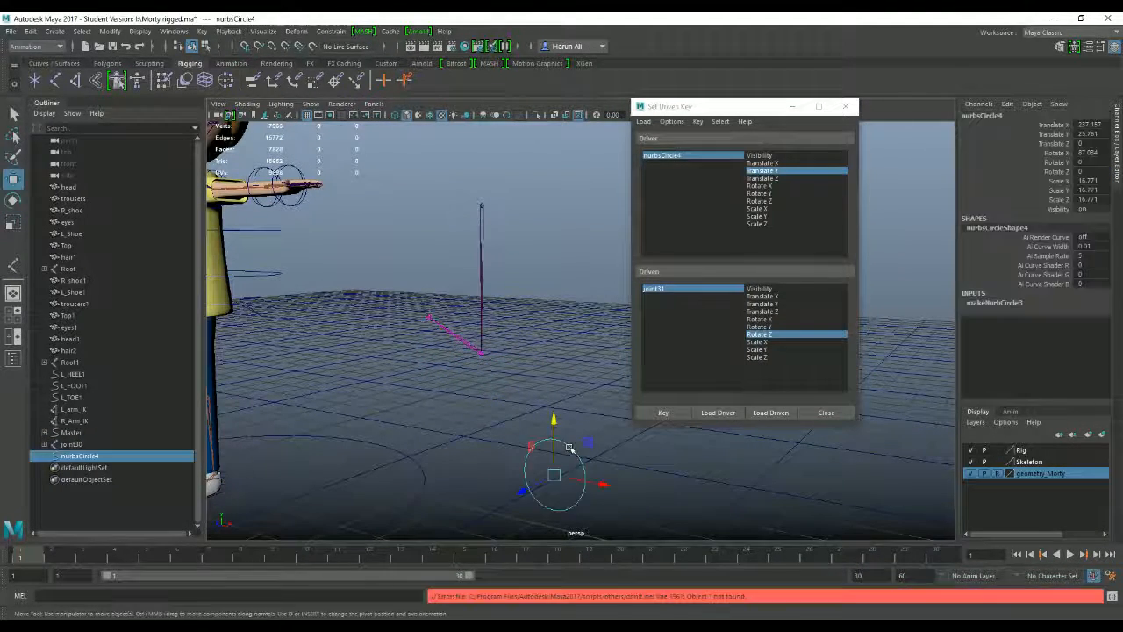
{"action": "left_click_drag", "start_coordinate": [554, 425], "coordinate": [554, 97]}
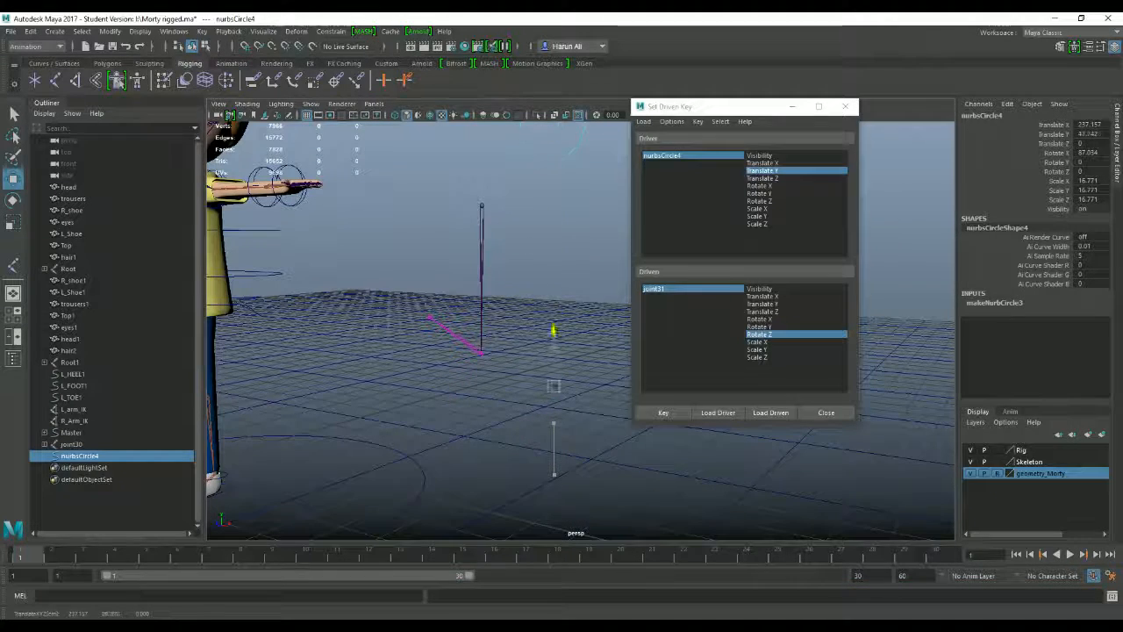
{"action": "left_click_drag", "start_coordinate": [553, 140], "coordinate": [554, 443]}
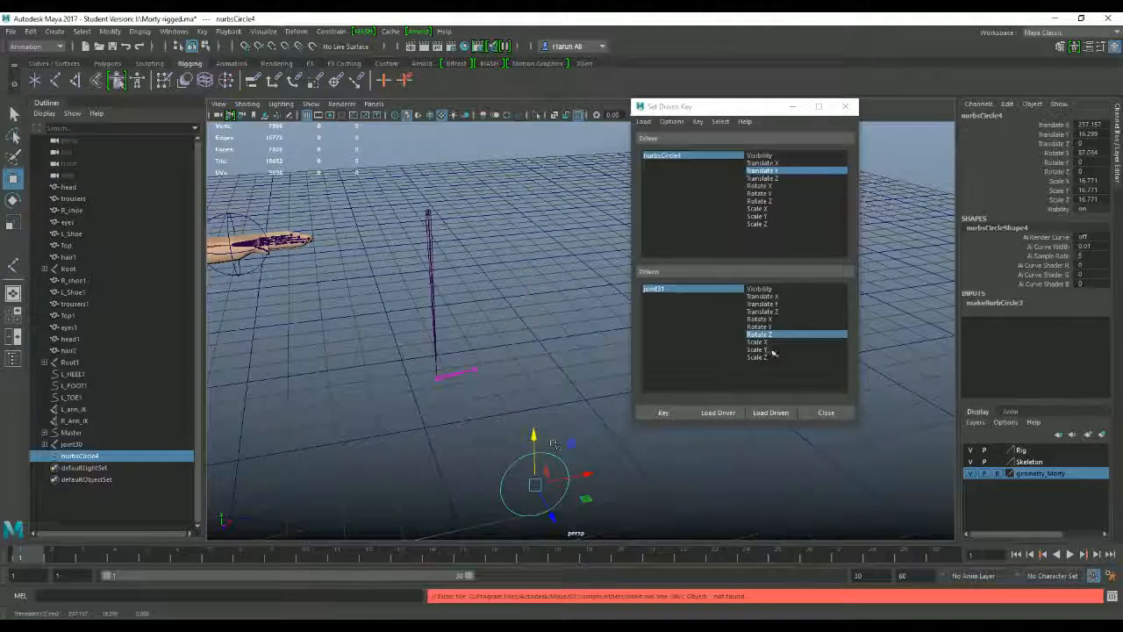
{"action": "left_click", "coordinate": [826, 413]}
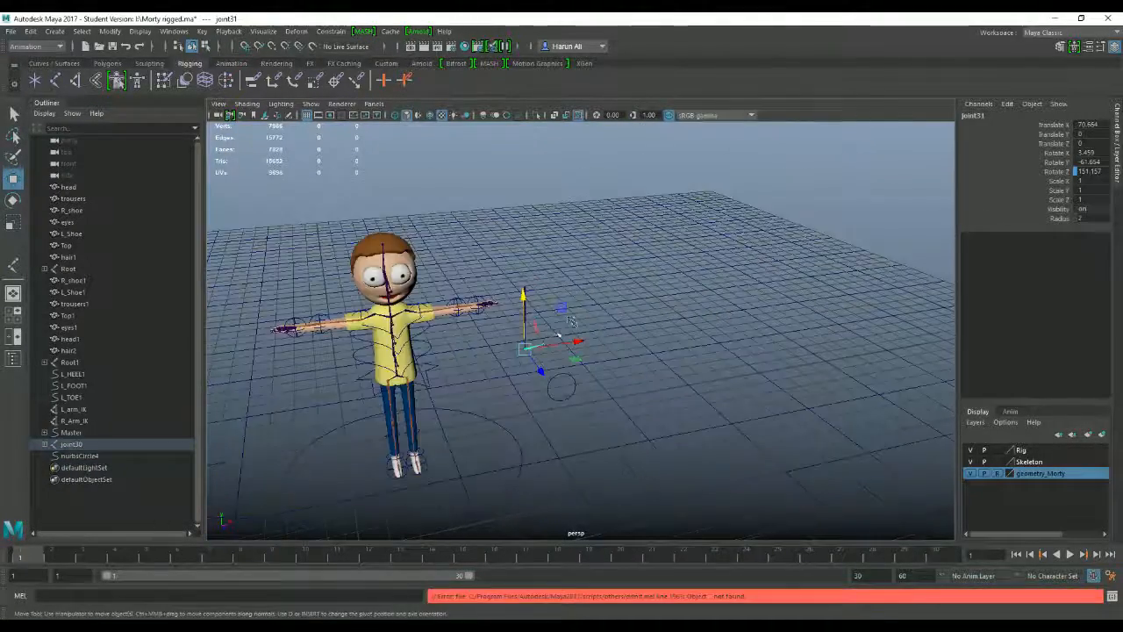
Delete the demonstration joint chain and its NURBS driver circle from the scene.
{"action": "left_click_drag", "start_coordinate": [575, 347], "coordinate": [452, 294], "text": "alt"}
{"action": "scroll", "coordinate": [563, 335], "scroll_direction": "down", "scroll_amount": 4}
{"action": "scroll", "coordinate": [479, 303], "scroll_direction": "up", "scroll_amount": 5}
{"action": "left_click_drag", "start_coordinate": [430, 208], "coordinate": [626, 424]}
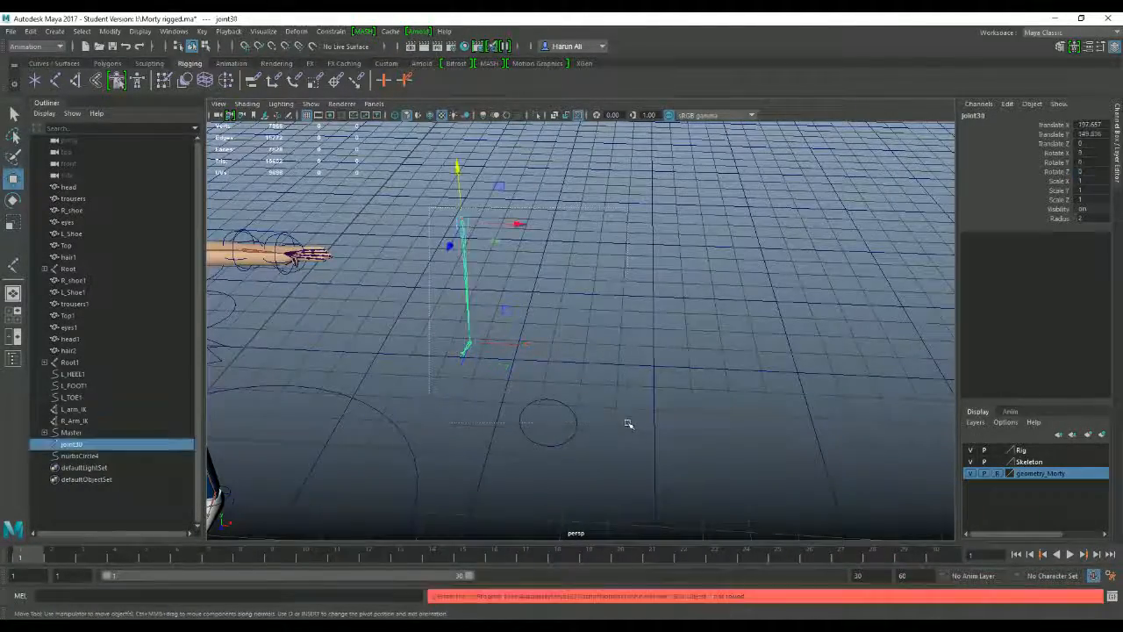
{"action": "key", "text": "Delete"}
{"action": "left_click", "coordinate": [550, 399]}
{"action": "key", "text": "Delete"}
{"action": "scroll", "coordinate": [554, 402], "scroll_direction": "down", "scroll_amount": 5}
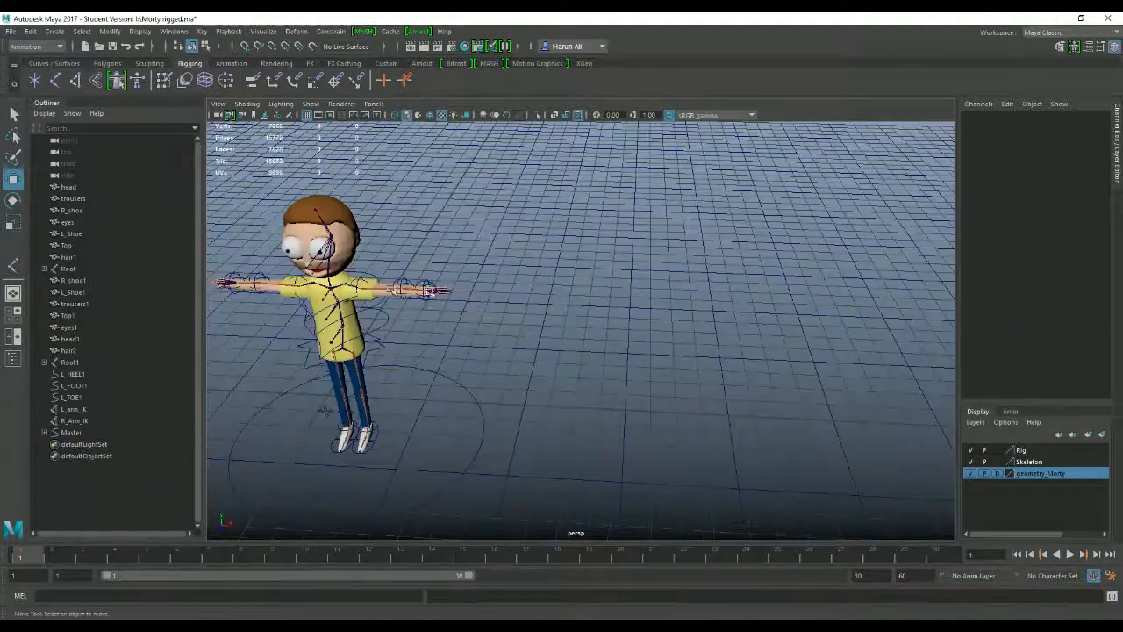
Select the left wrist joint of the character rig with controls to examine its custom finger attributes.
{"action": "scroll", "coordinate": [379, 297], "scroll_direction": "up", "scroll_amount": 8}
{"action": "middle_click_drag", "start_coordinate": [414, 304], "coordinate": [607, 368], "text": "alt"}
{"action": "middle_click_drag", "start_coordinate": [492, 329], "coordinate": [587, 345], "text": "alt"}
{"action": "scroll", "coordinate": [579, 342], "scroll_direction": "up", "scroll_amount": 5}
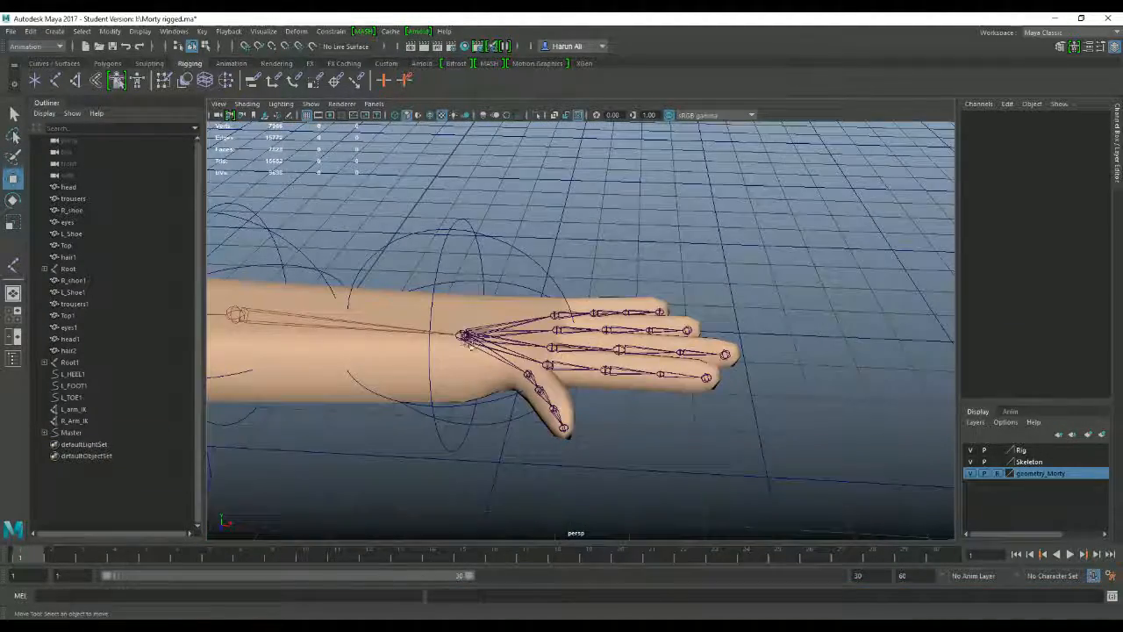
{"action": "left_click", "coordinate": [465, 334]}
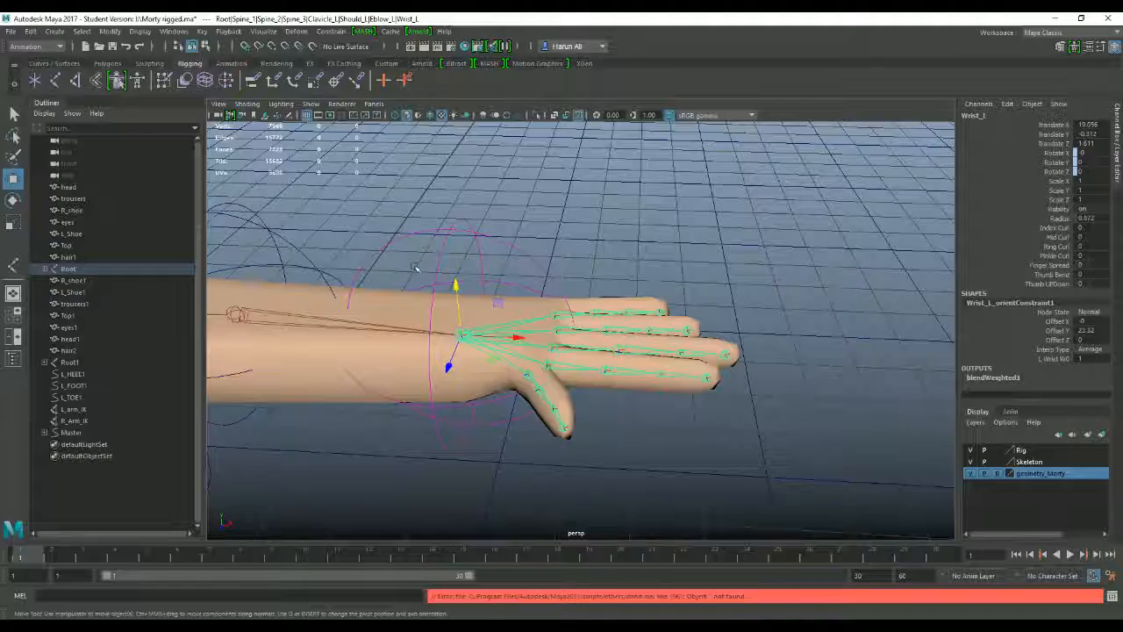
Select the left wrist joint of the second character's skeleton, under Root1.
{"action": "scroll", "coordinate": [618, 350], "scroll_direction": "down", "scroll_amount": 8}
{"action": "scroll", "coordinate": [632, 284], "scroll_direction": "up", "scroll_amount": 6}
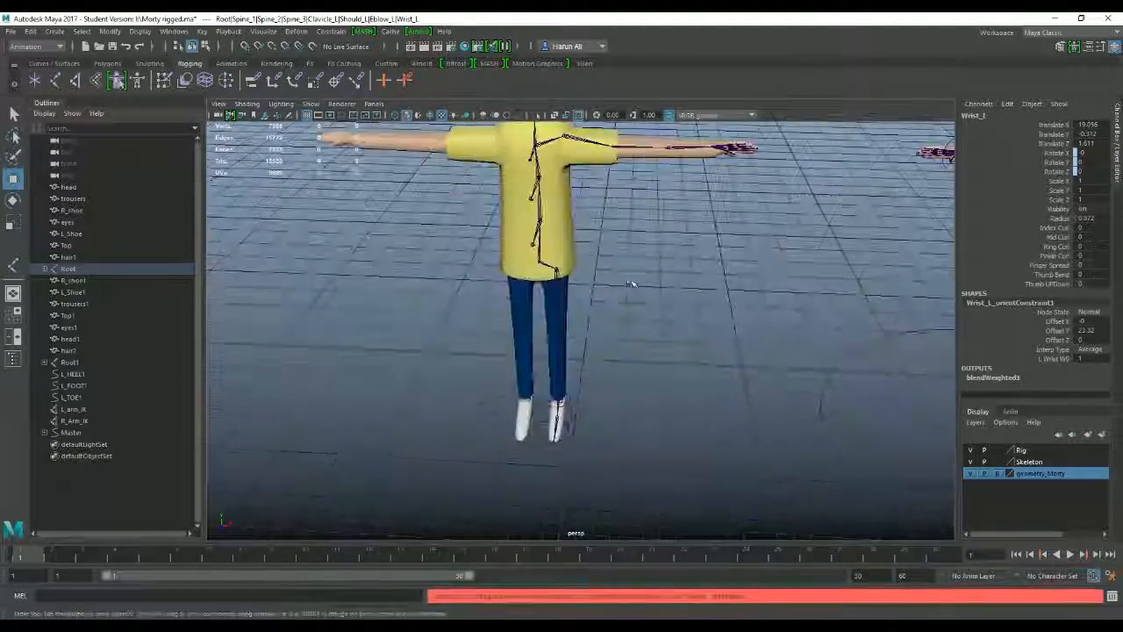
{"action": "left_click_drag", "start_coordinate": [632, 284], "coordinate": [734, 349], "text": "alt"}
{"action": "scroll", "coordinate": [734, 349], "scroll_direction": "up", "scroll_amount": 7}
{"action": "middle_click_drag", "start_coordinate": [806, 291], "coordinate": [560, 338], "text": "alt"}
{"action": "scroll", "coordinate": [559, 338], "scroll_direction": "up", "scroll_amount": 4}
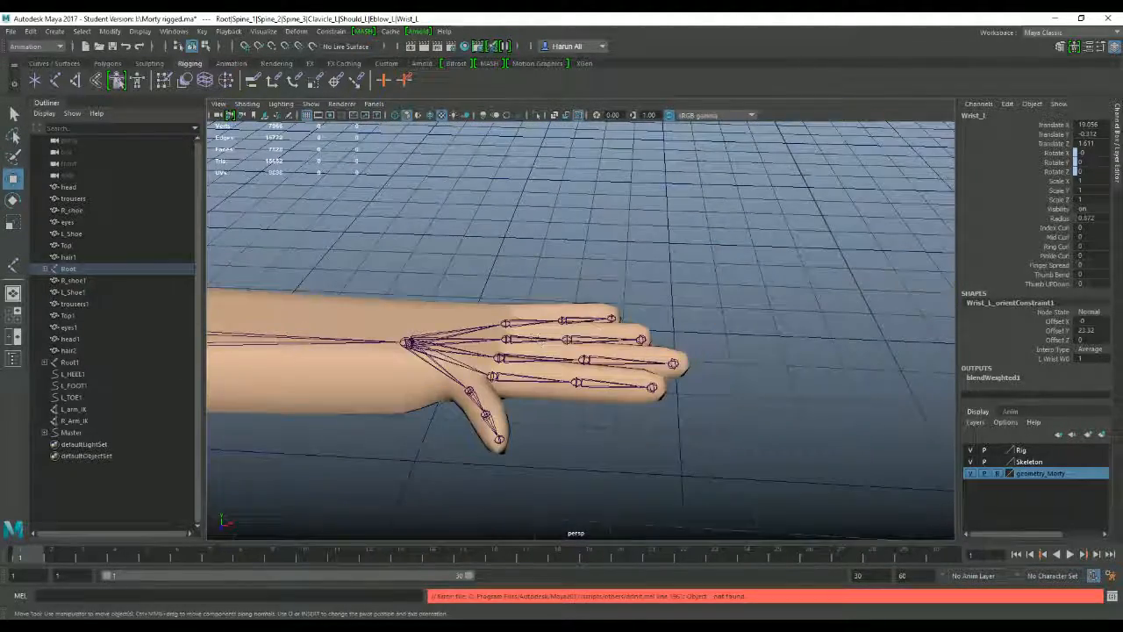
{"action": "left_click", "coordinate": [408, 345]}
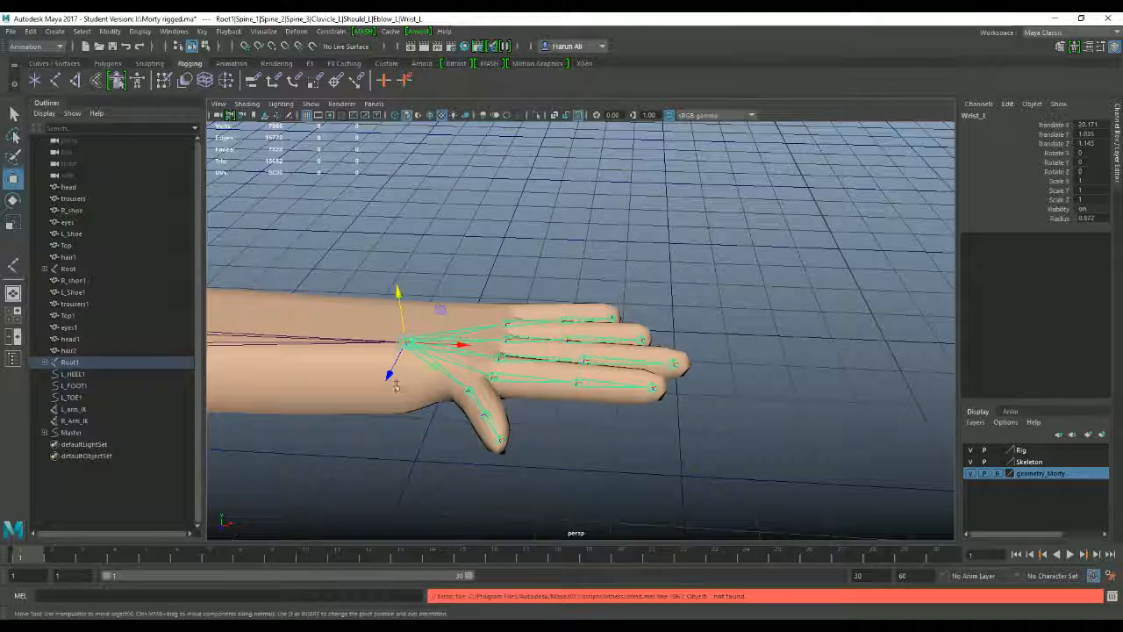
{"action": "left_click", "coordinate": [54, 33]}
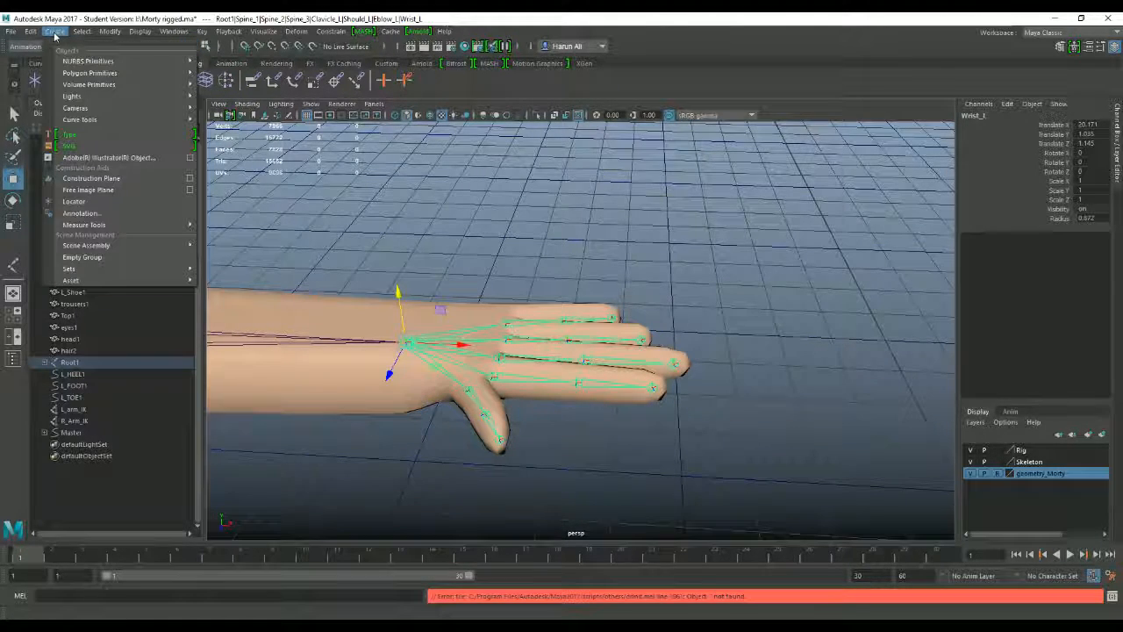
{"action": "mouse_move", "coordinate": [102, 33]}
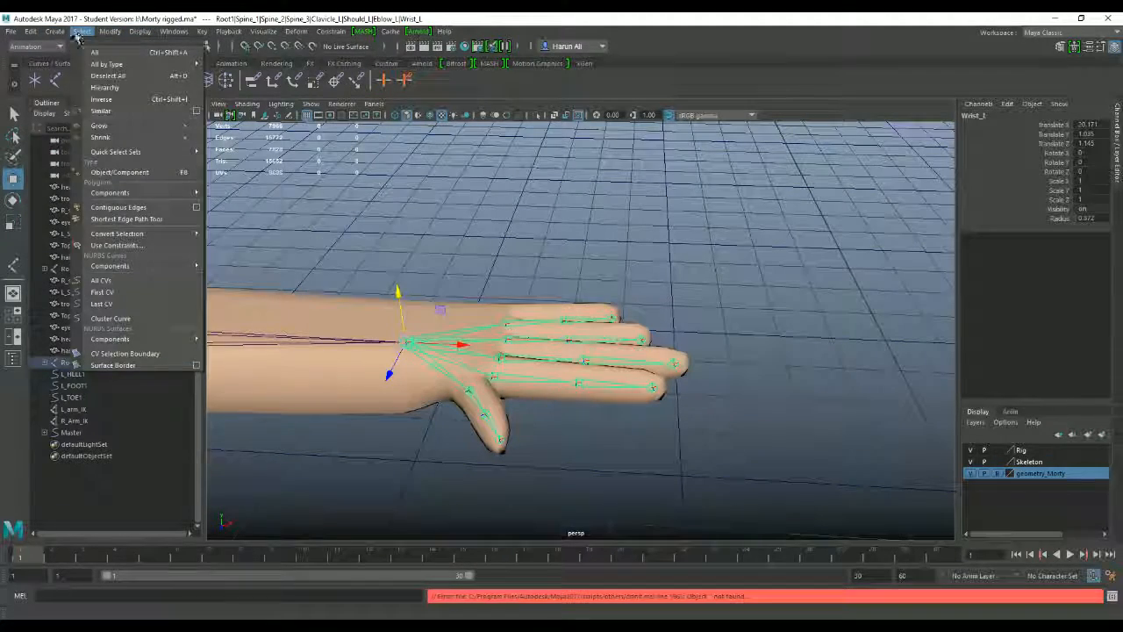
{"action": "left_click", "coordinate": [79, 33]}
{"action": "left_click", "coordinate": [140, 32]}
{"action": "mouse_move", "coordinate": [163, 34]}
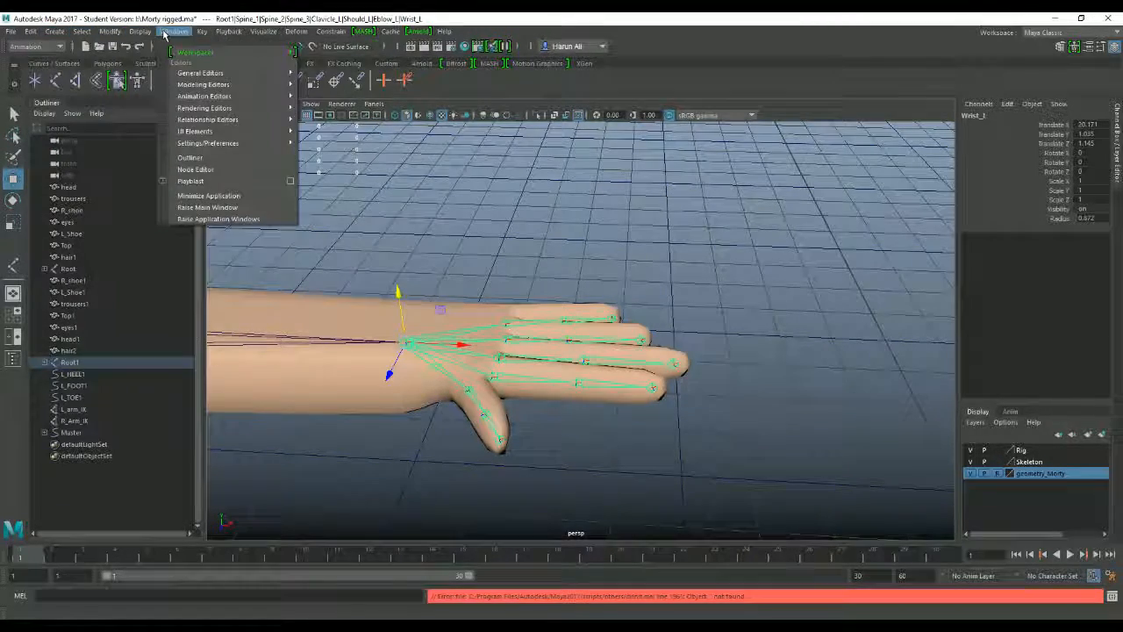
Add a keyable float attribute named Index_Curl to the left wrist joint, with minimum 0 and maximum 10.
{"action": "mouse_move", "coordinate": [110, 35]}
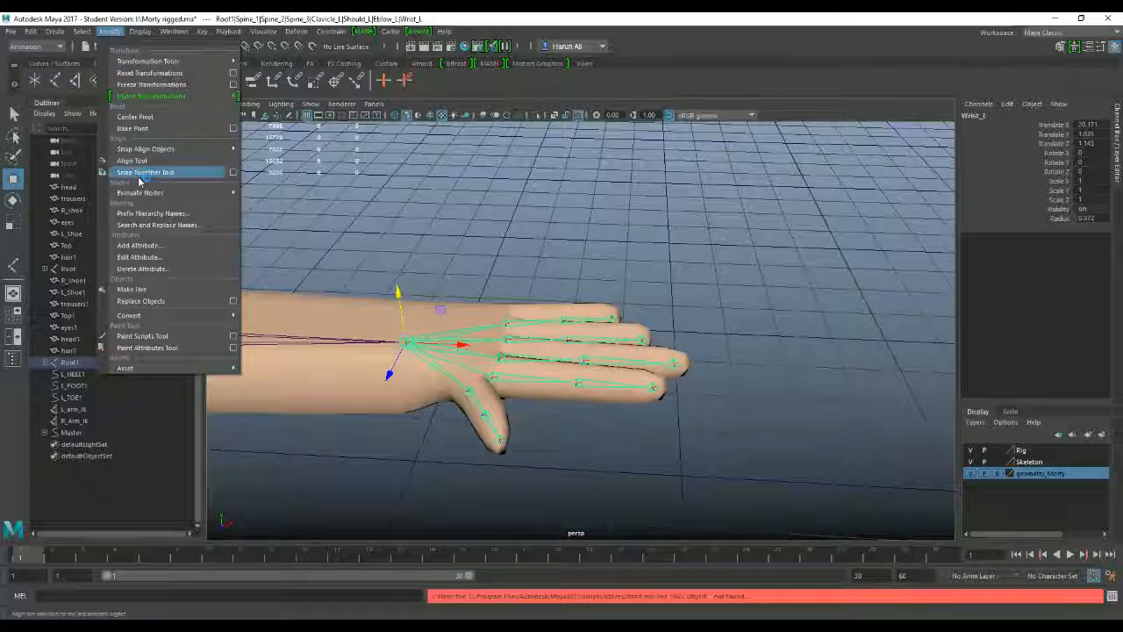
{"action": "left_click", "coordinate": [156, 246]}
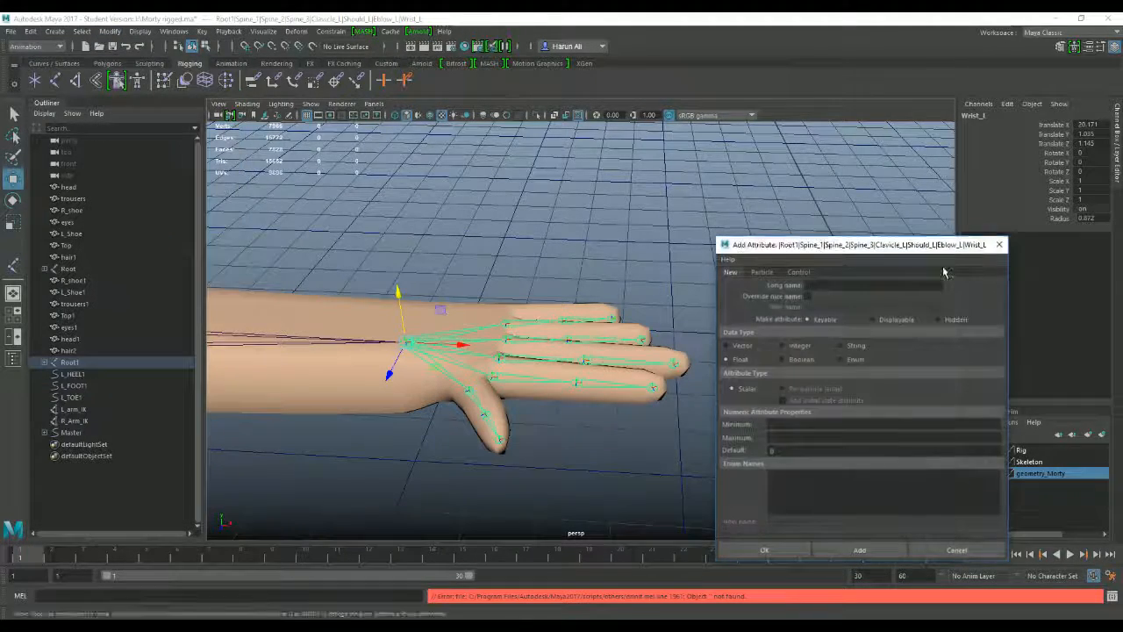
{"action": "left_click_drag", "start_coordinate": [933, 250], "coordinate": [826, 159]}
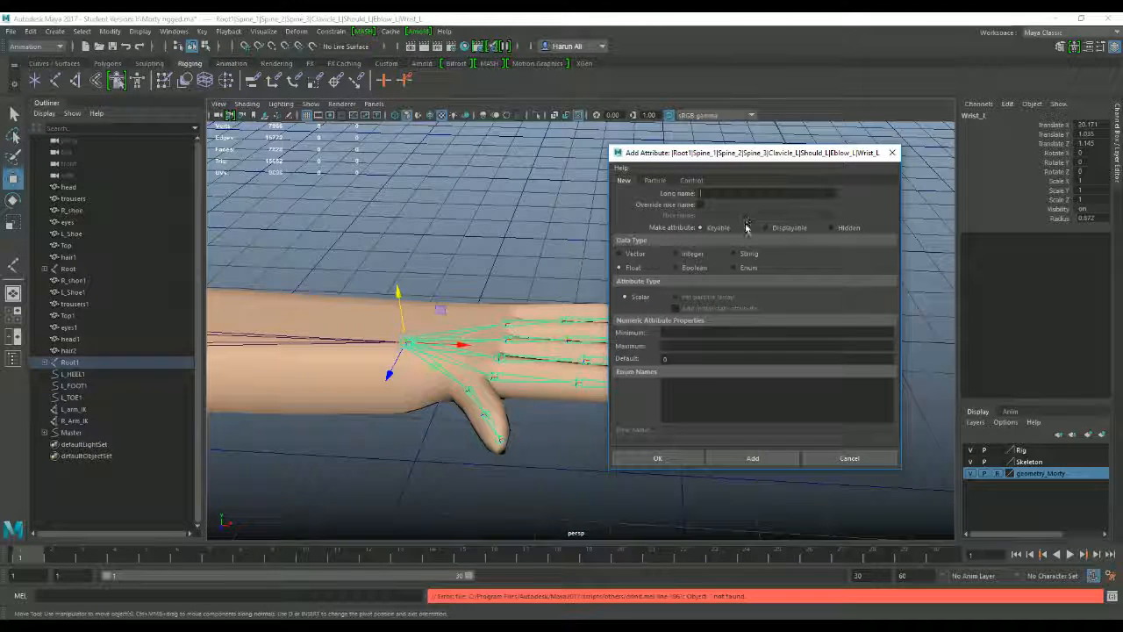
{"action": "type", "text": "twist"}
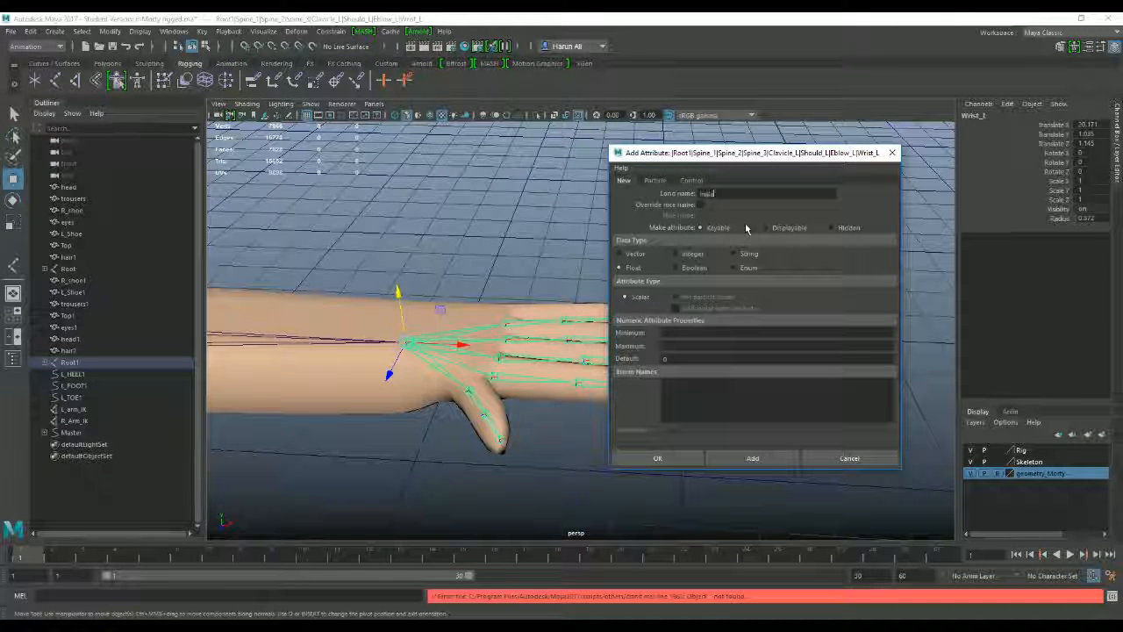
{"action": "type", "text": "_Curl"}
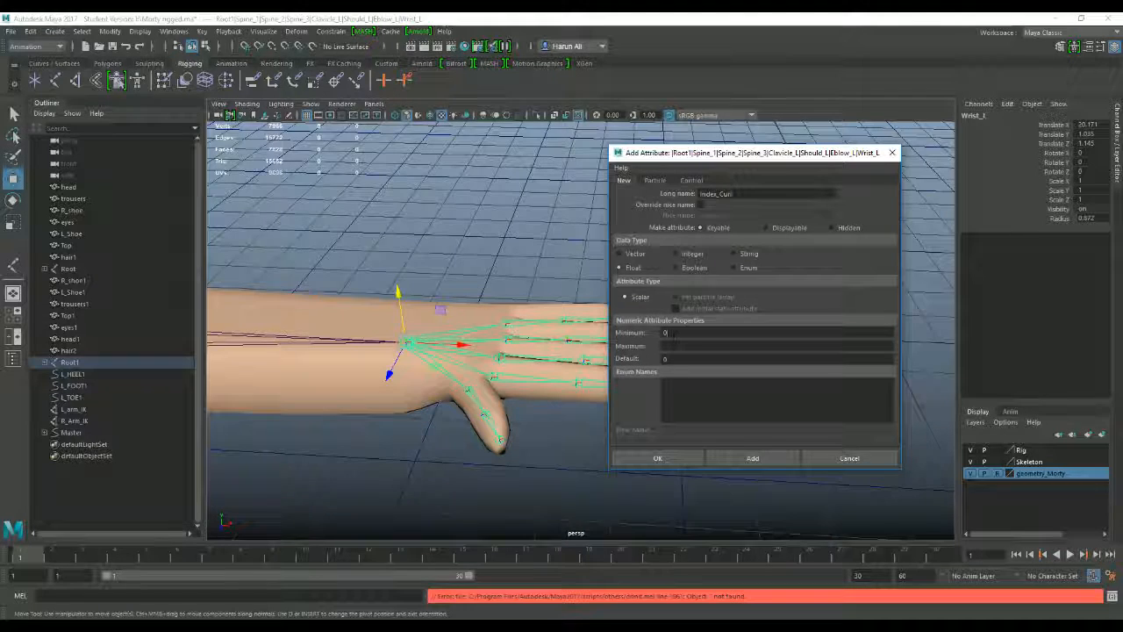
{"action": "left_click", "coordinate": [673, 346]}
{"action": "type", "text": "10"}
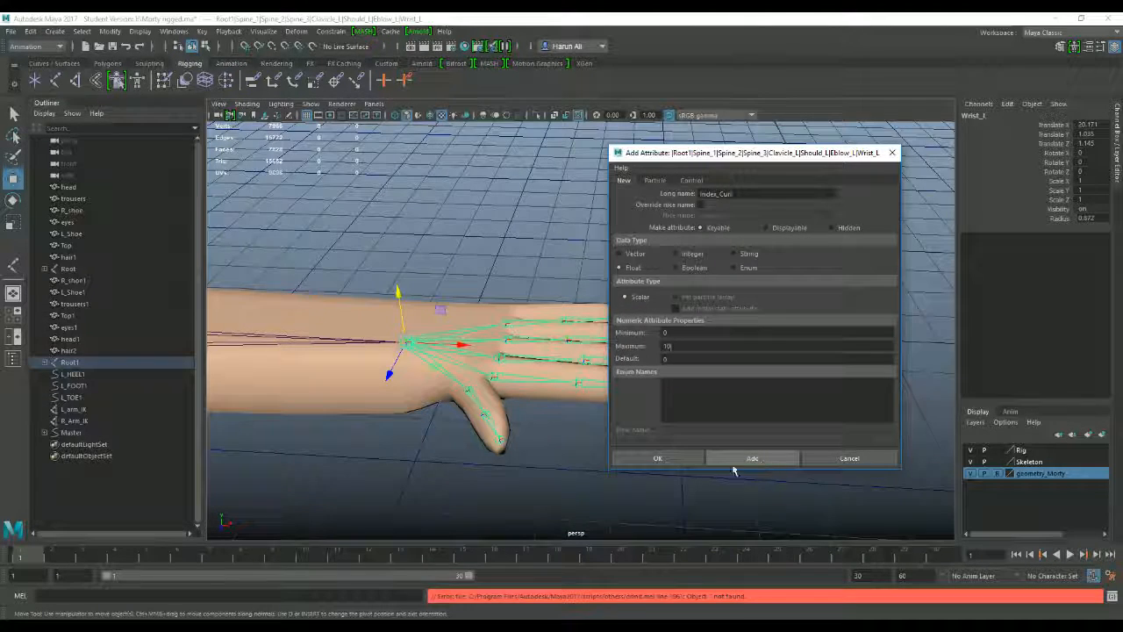
{"action": "left_click", "coordinate": [671, 458]}
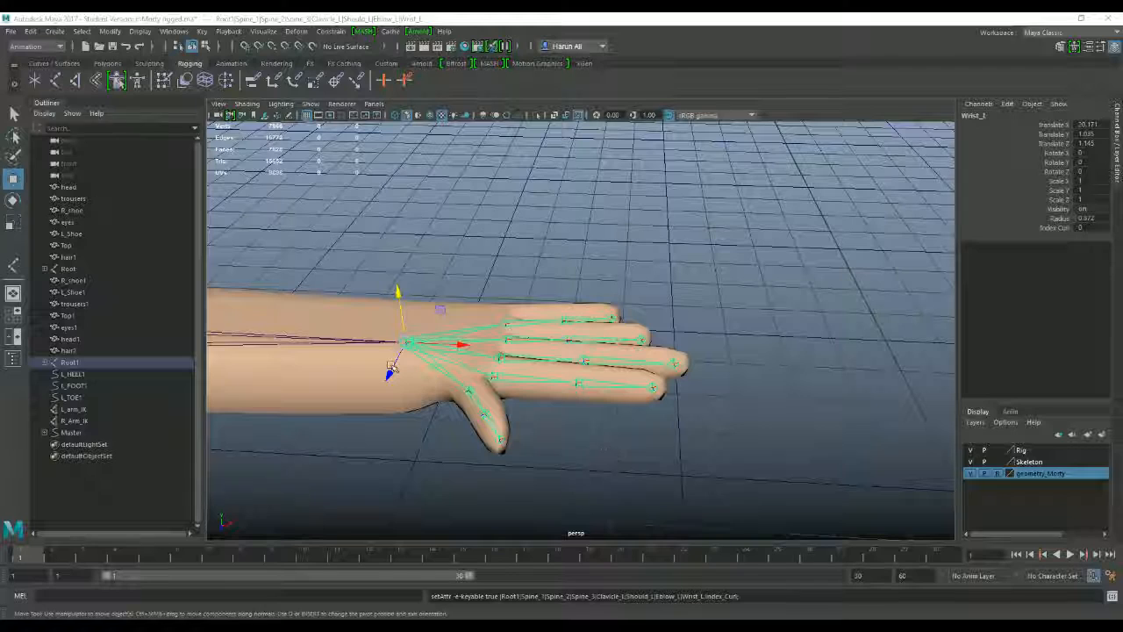
Add a keyable float attribute named Mid_Curl to the left wrist joint, with minimum 0 and maximum 10.
{"action": "left_click", "coordinate": [122, 32]}
{"action": "left_click", "coordinate": [160, 245]}
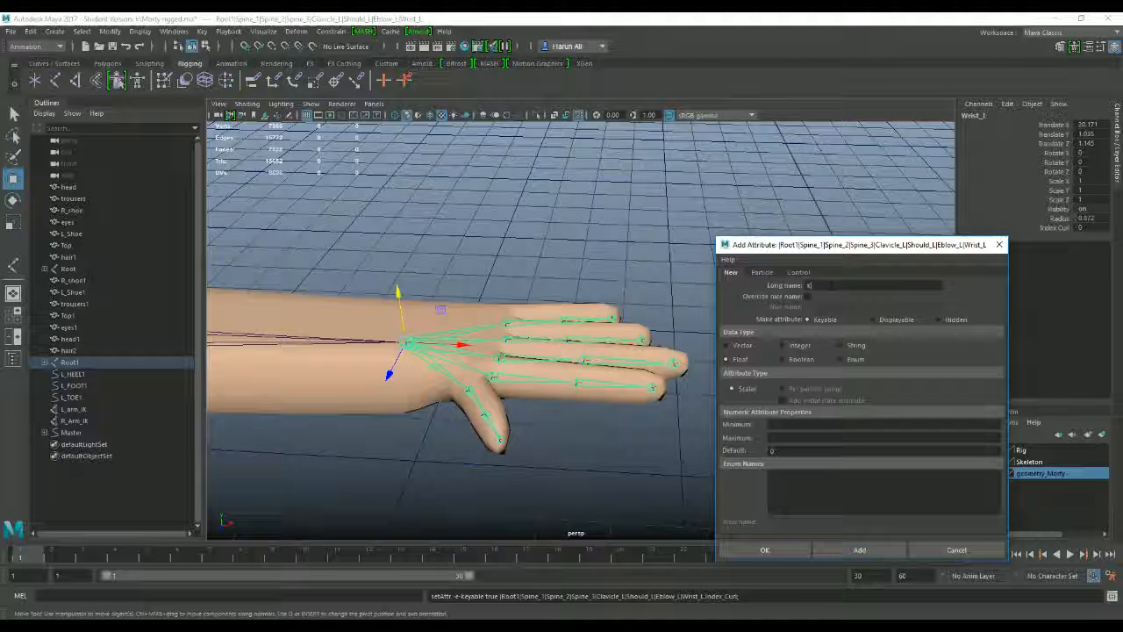
{"action": "type", "text": "Mid"}
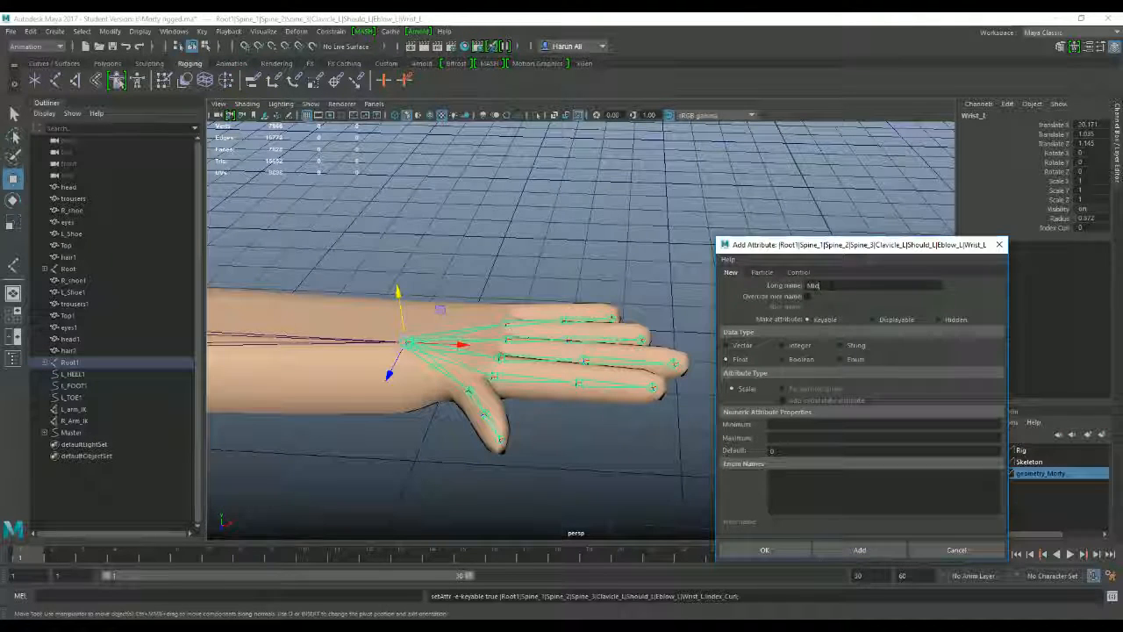
{"action": "type", "text": "_Curl"}
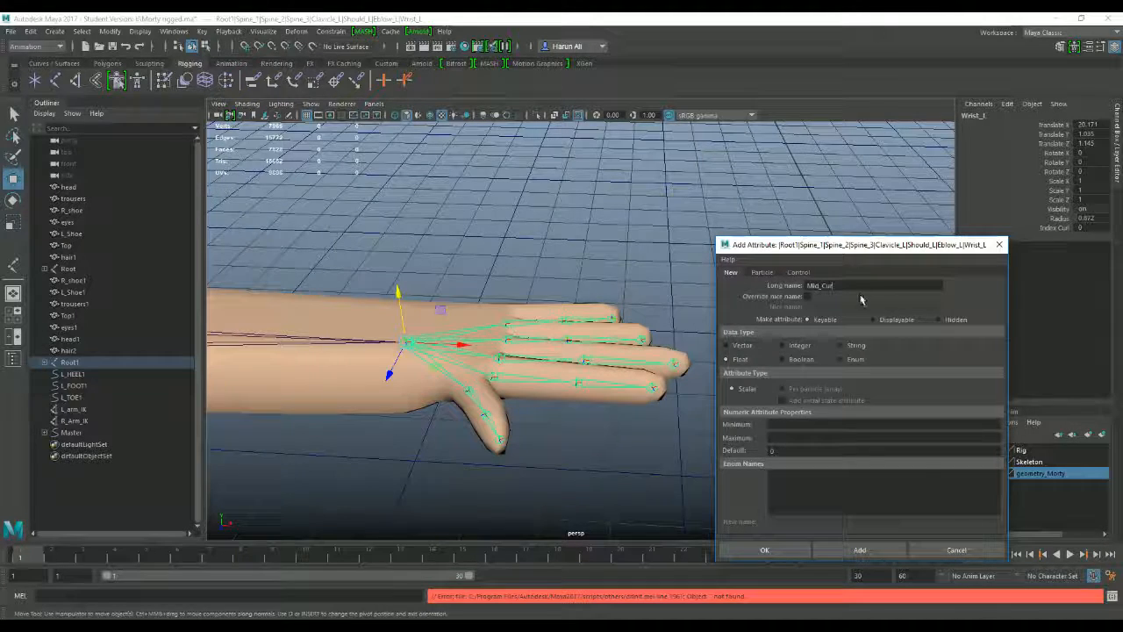
{"action": "left_click", "coordinate": [801, 424]}
{"action": "type", "text": "0"}
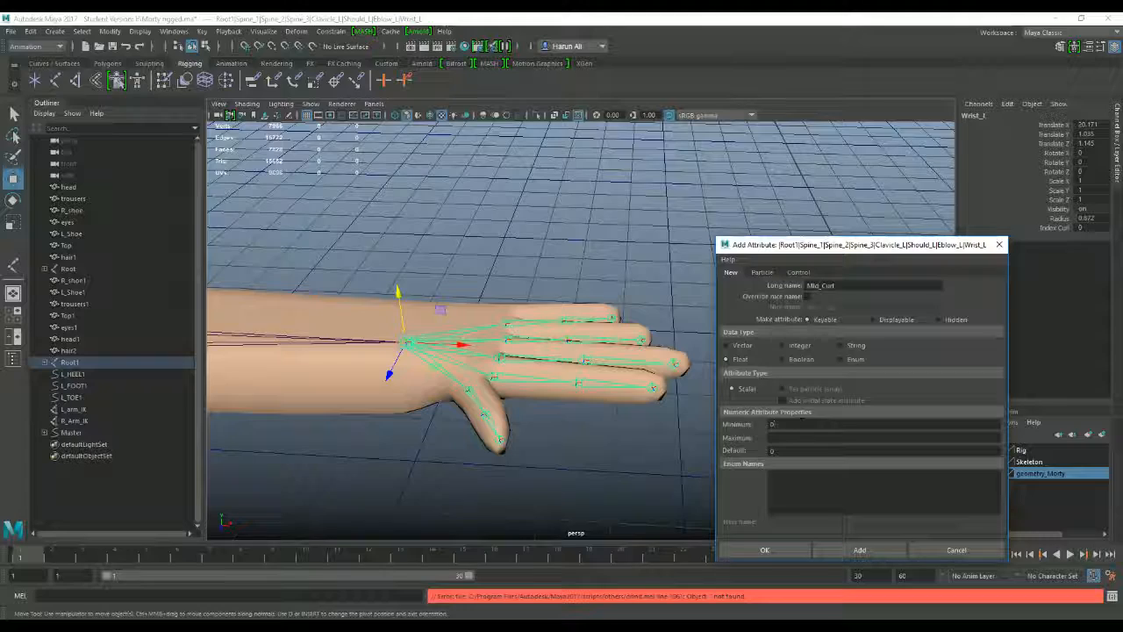
{"action": "left_click", "coordinate": [804, 437]}
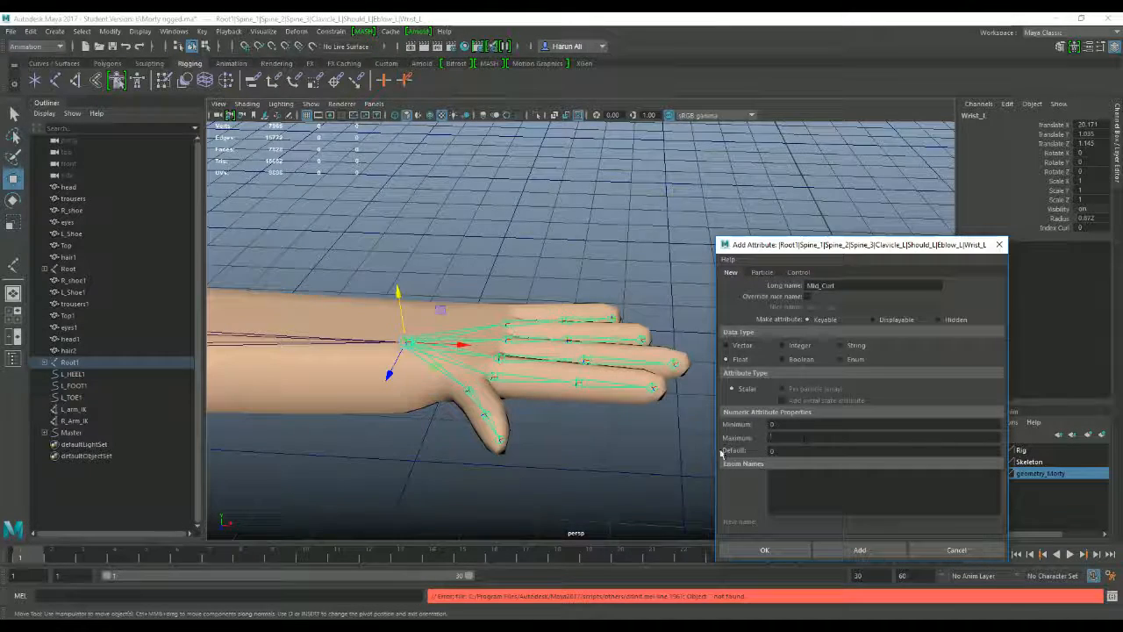
{"action": "type", "text": "10"}
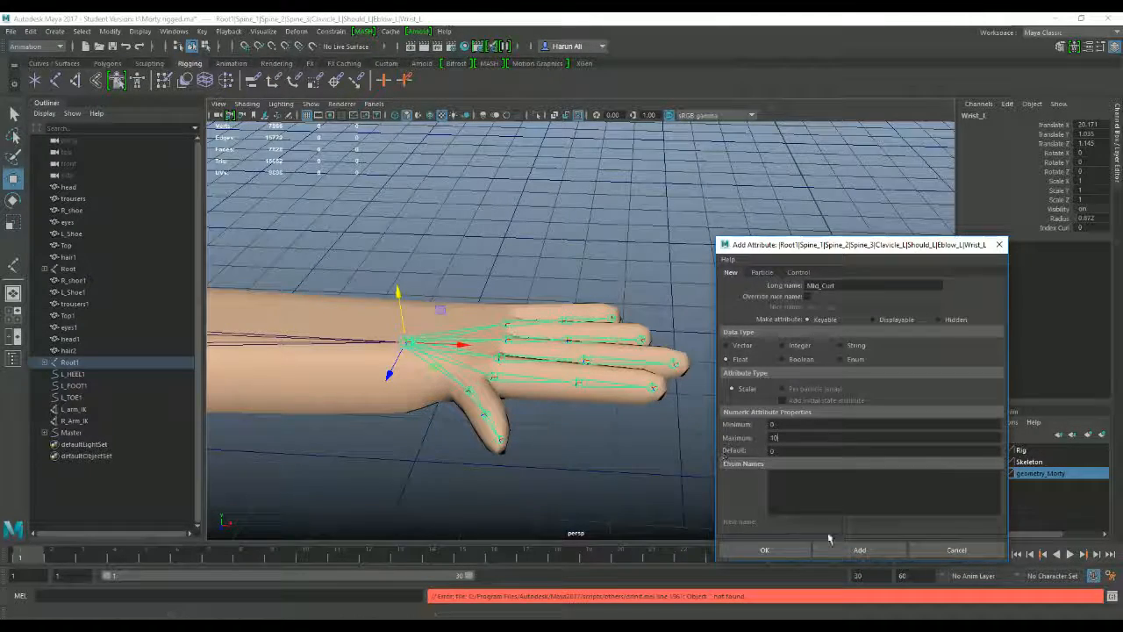
{"action": "left_click", "coordinate": [841, 549]}
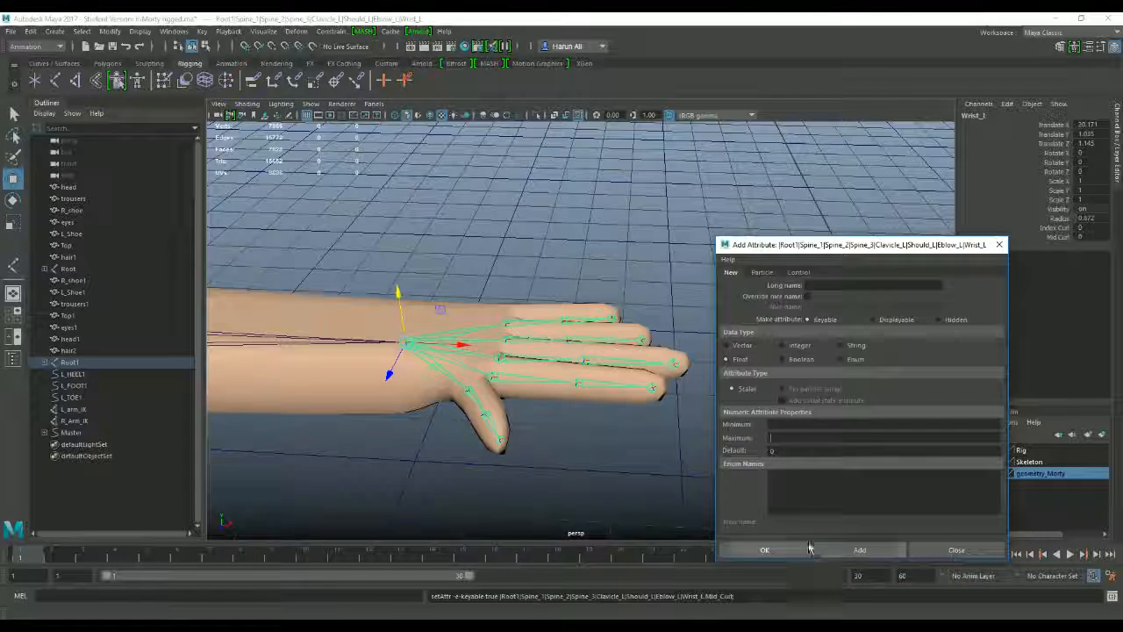
Add a keyable float attribute named Ring_Curl to the left wrist joint, with minimum 0 and maximum 10.
{"action": "left_click_drag", "start_coordinate": [808, 251], "coordinate": [709, 194]}
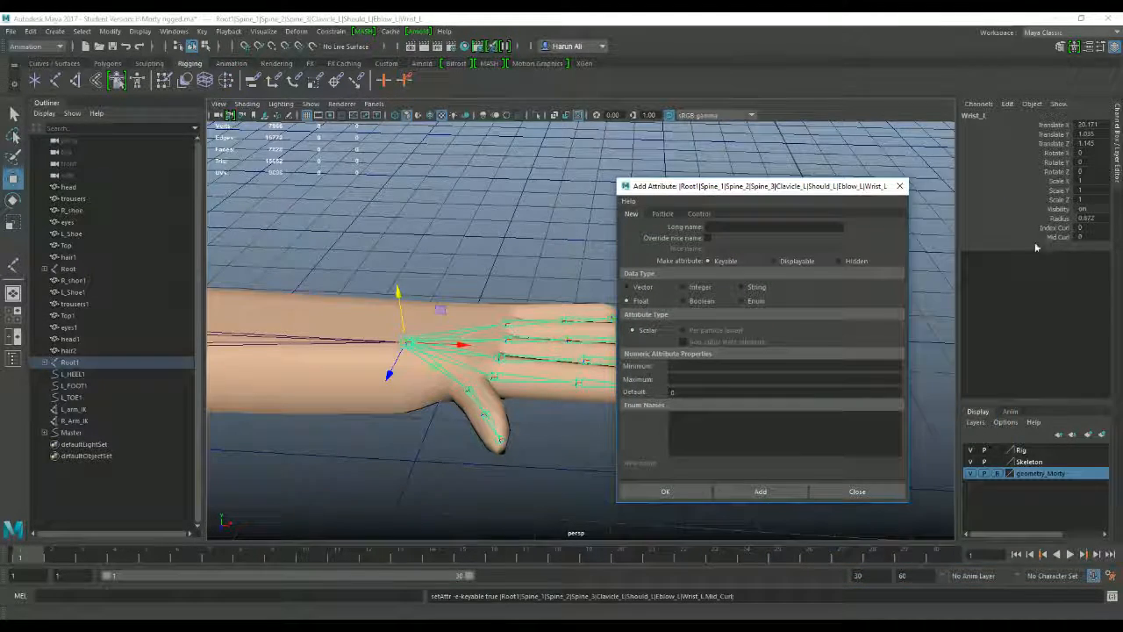
{"action": "left_click", "coordinate": [735, 228]}
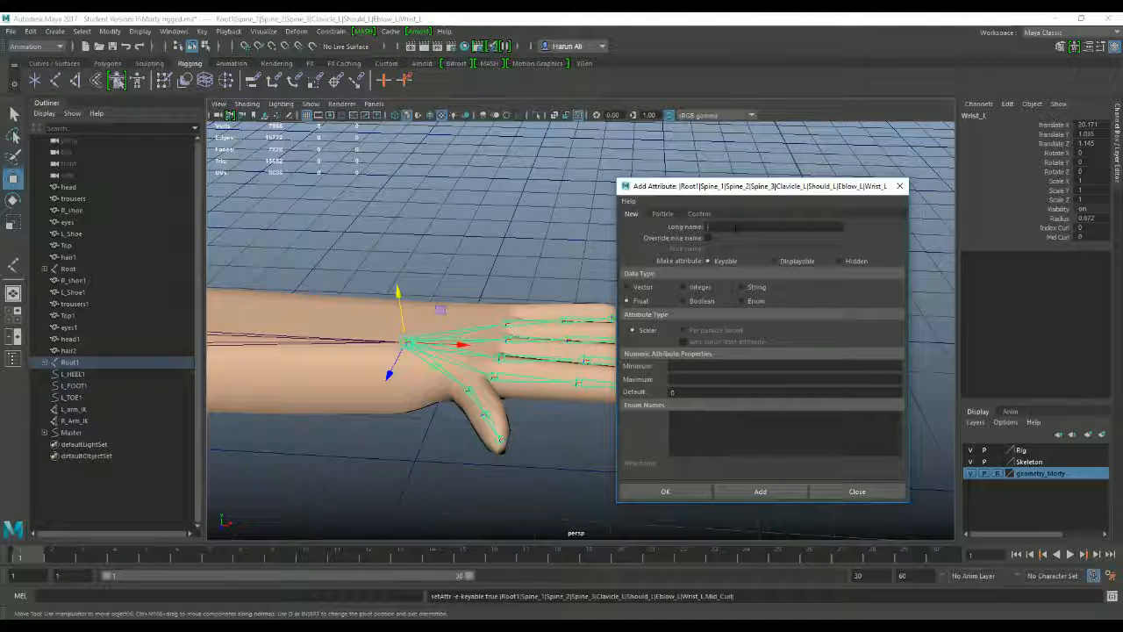
{"action": "type", "text": "Ri"}
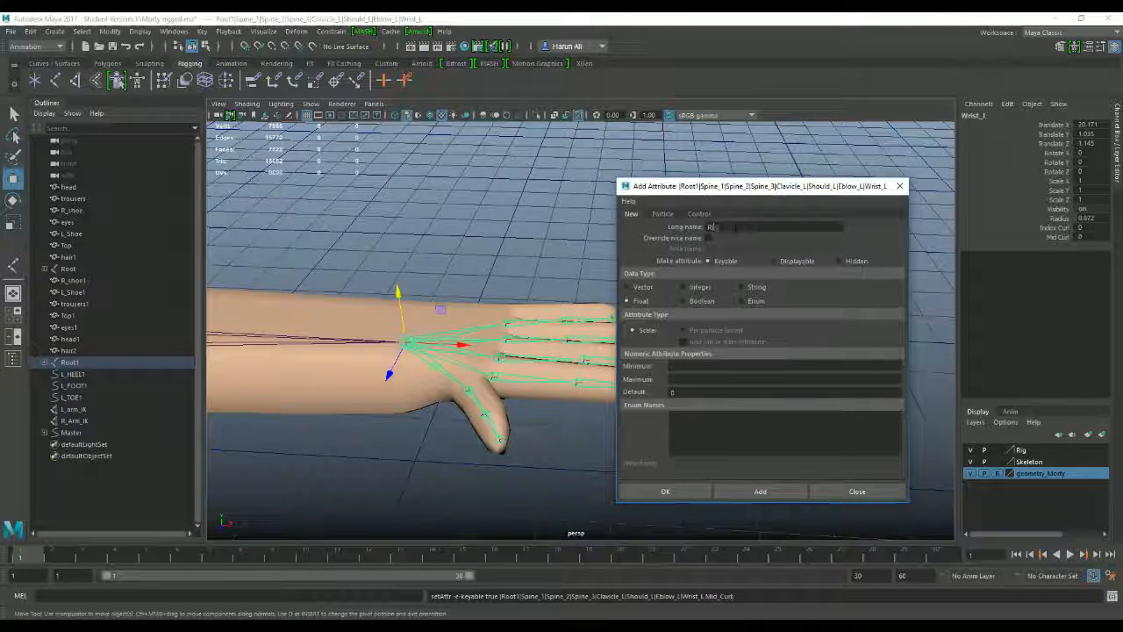
{"action": "type", "text": "ng_Cur"}
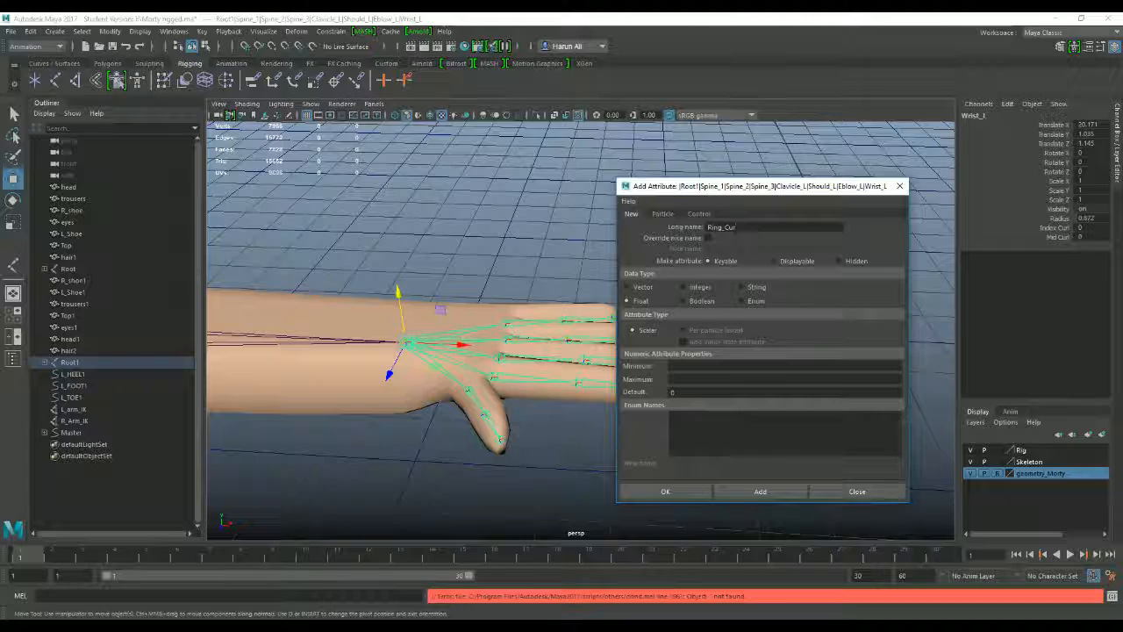
{"action": "type", "text": "l"}
{"action": "key", "text": "Tab"}
{"action": "type", "text": "10"}
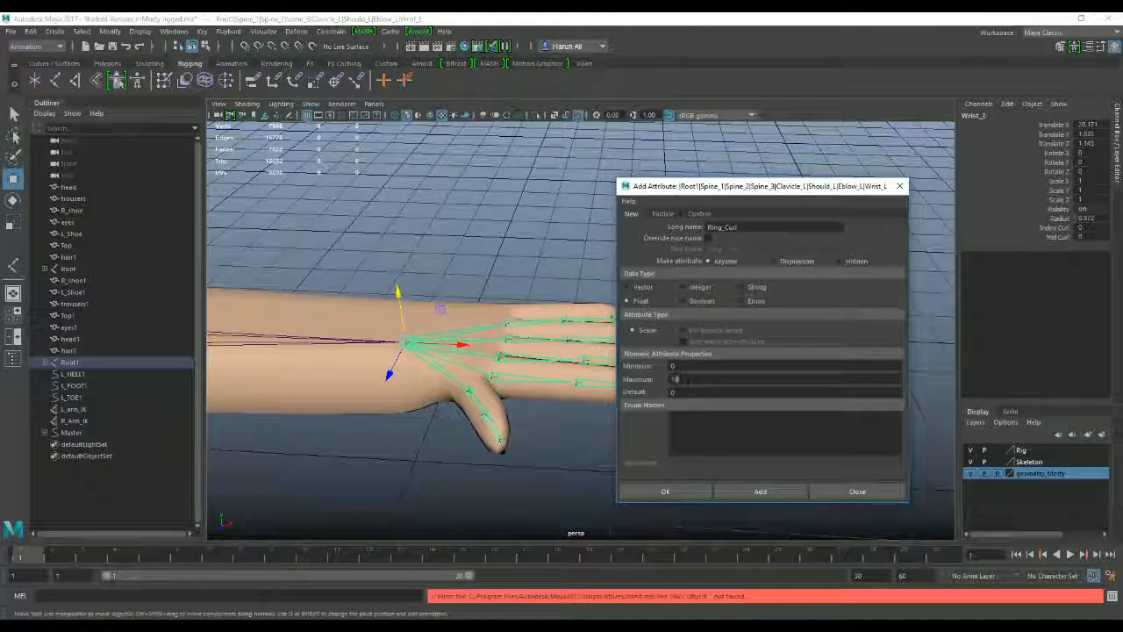
{"action": "left_click", "coordinate": [748, 488]}
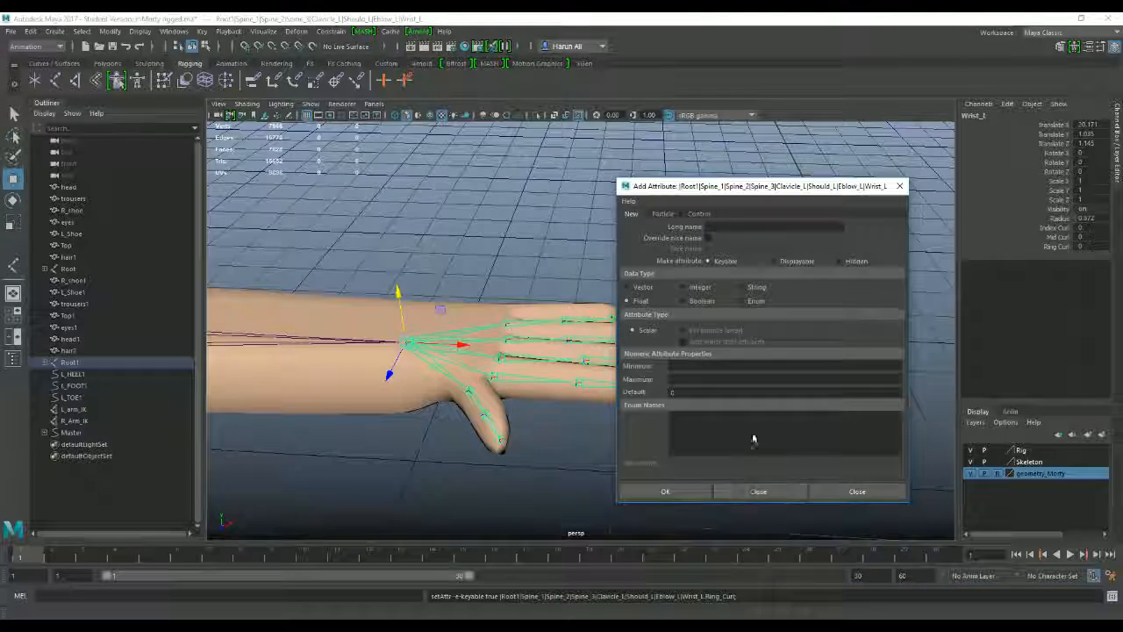
Add a keyable float attribute named Pinkie_Curl to the left wrist joint, with minimum 0 and maximum 10.
{"action": "left_click", "coordinate": [734, 227]}
{"action": "type", "text": "Pinki"}
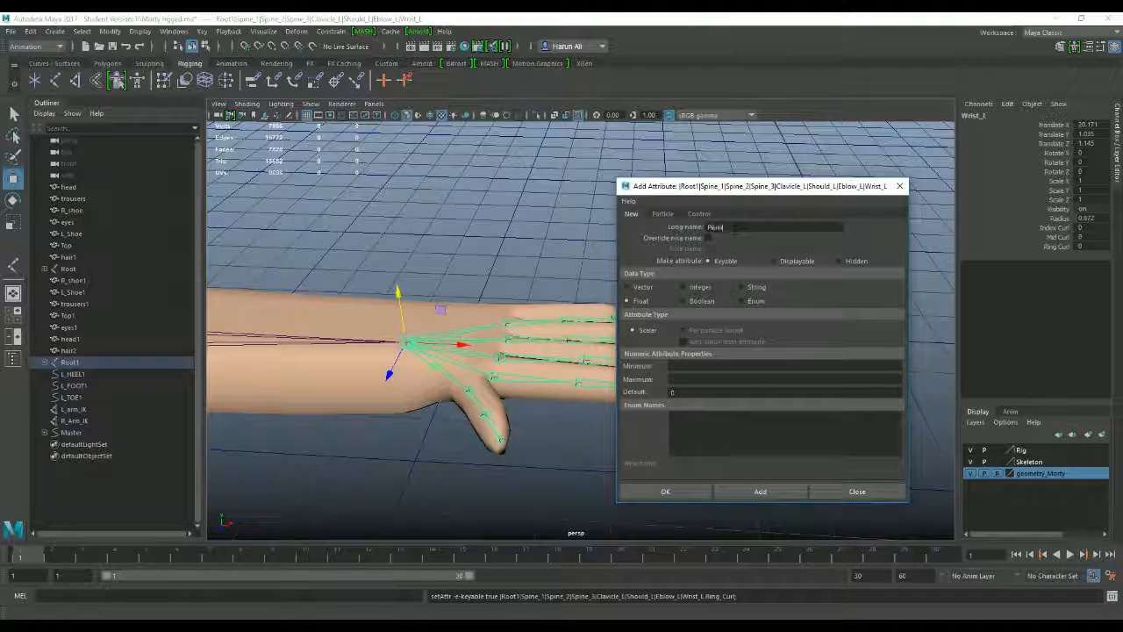
{"action": "type", "text": "e_Curl"}
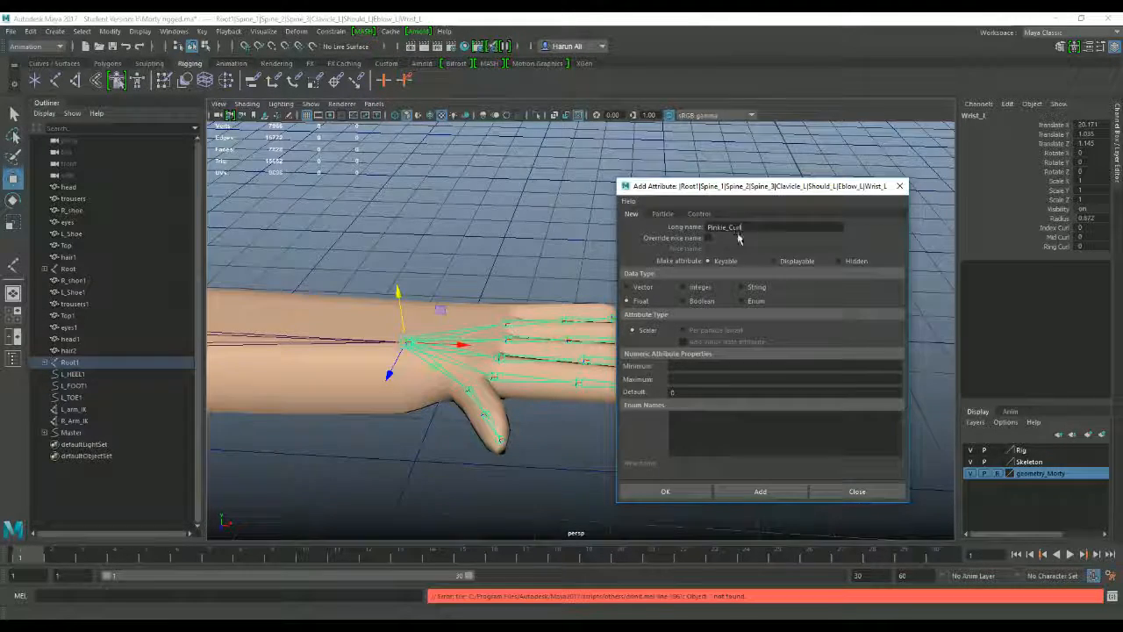
{"action": "left_click", "coordinate": [680, 367]}
{"action": "type", "text": "0"}
{"action": "left_click", "coordinate": [678, 382]}
{"action": "type", "text": "1"}
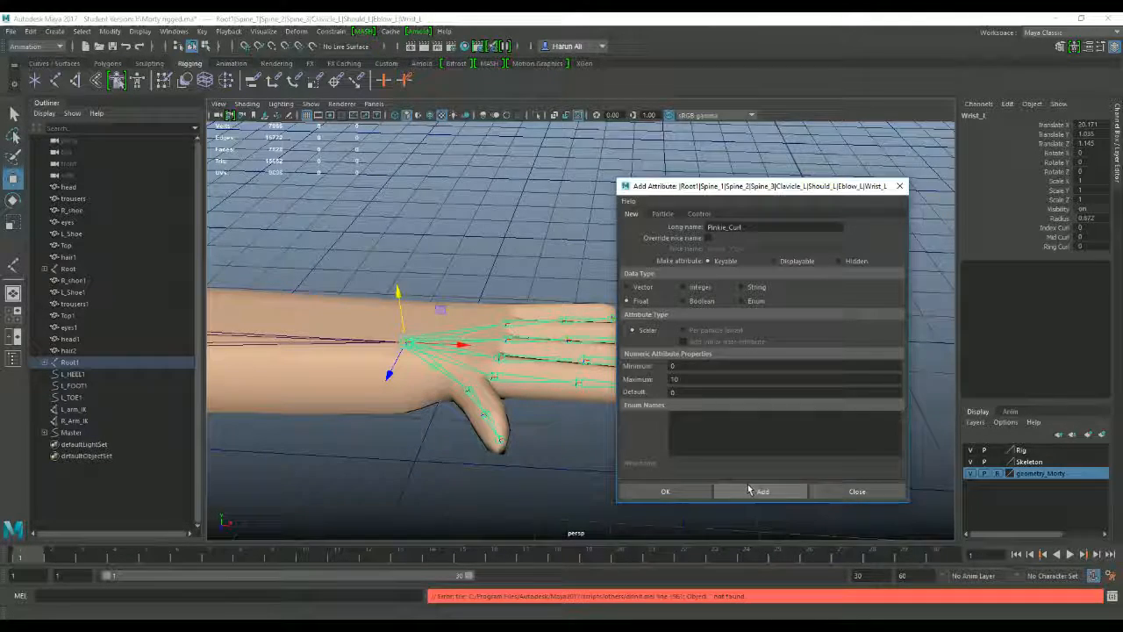
{"action": "left_click", "coordinate": [760, 490]}
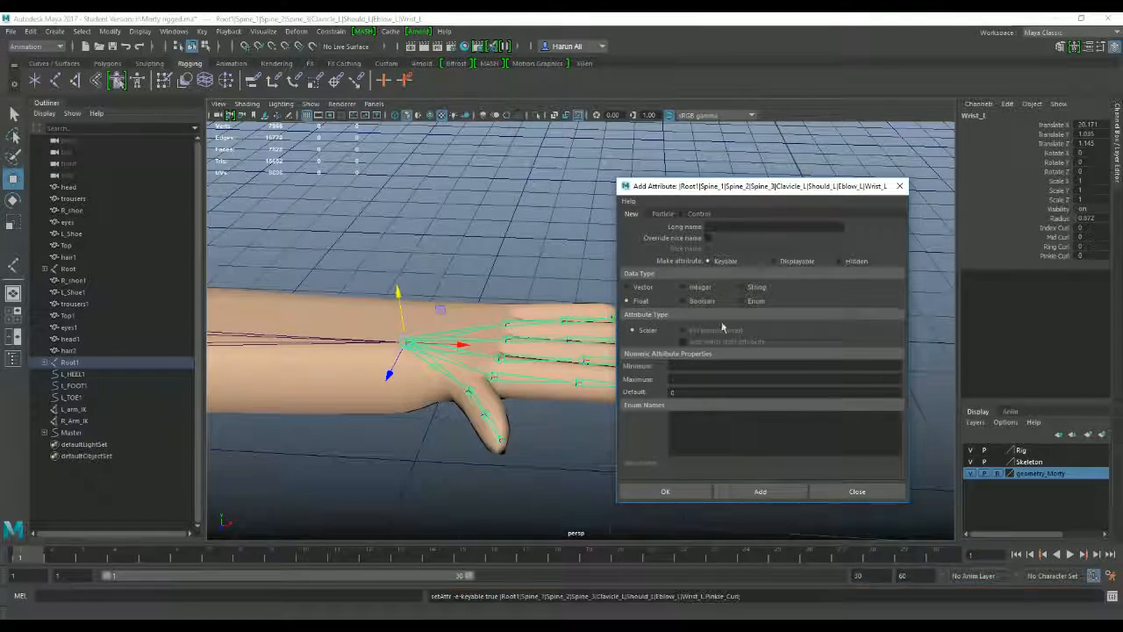
Add a keyable float attribute named Finger_spread with minimum -10 and maximum 10, and finish adding attributes to the left wrist joint.
{"action": "left_click", "coordinate": [725, 230]}
{"action": "type", "text": "R"}
{"action": "type", "text": "inger_sp"}
{"action": "type", "text": "read"}
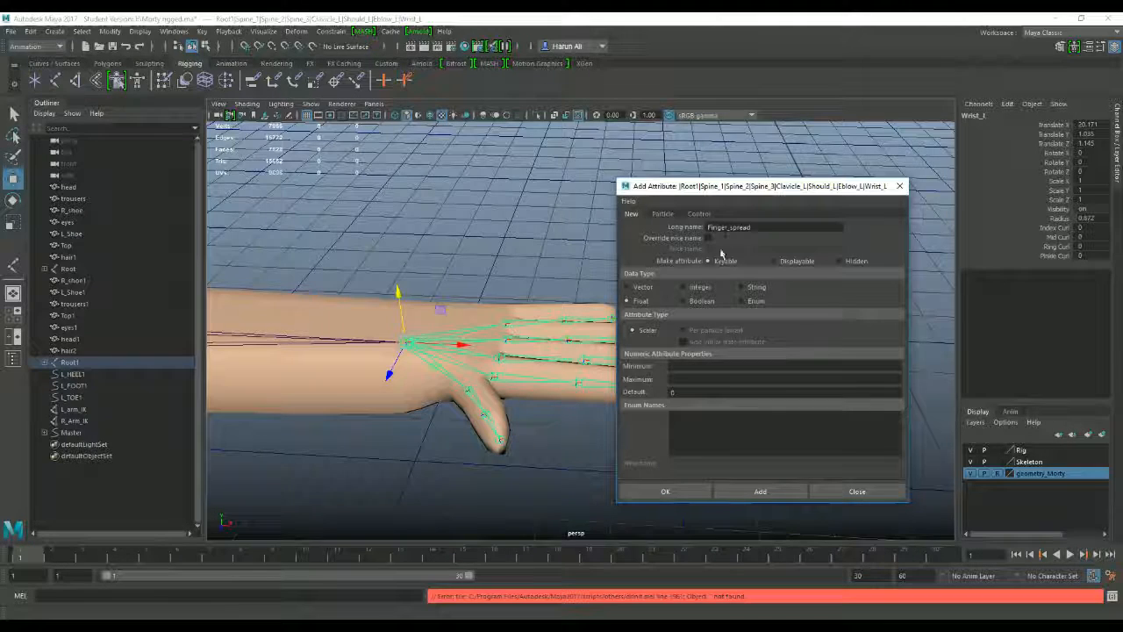
{"action": "left_click", "coordinate": [670, 365]}
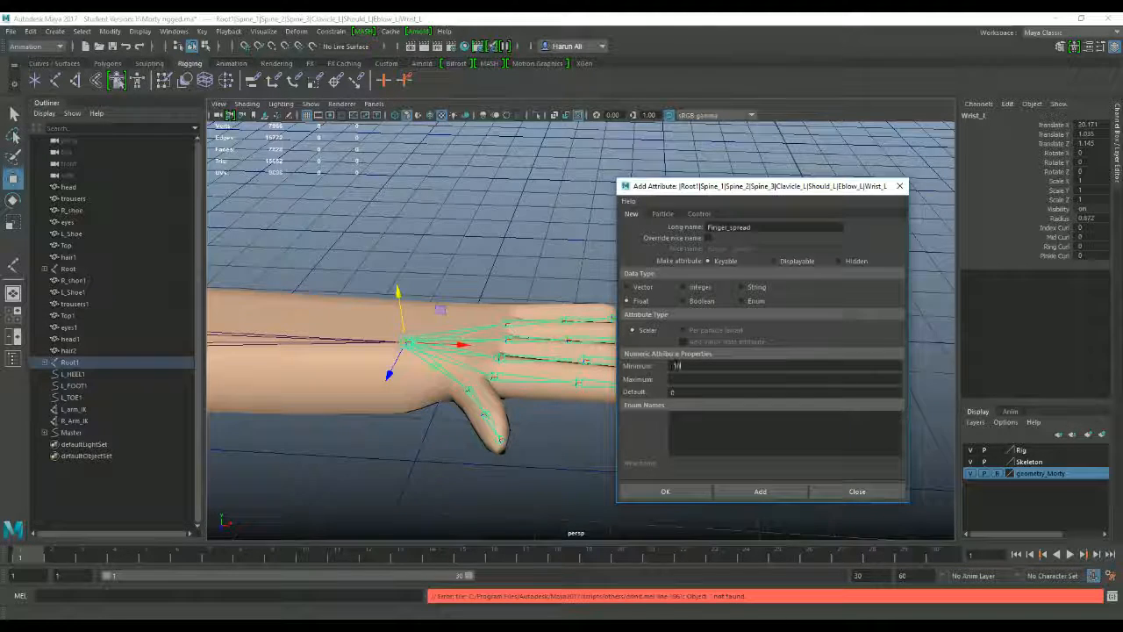
{"action": "left_click", "coordinate": [681, 380]}
{"action": "type", "text": "10"}
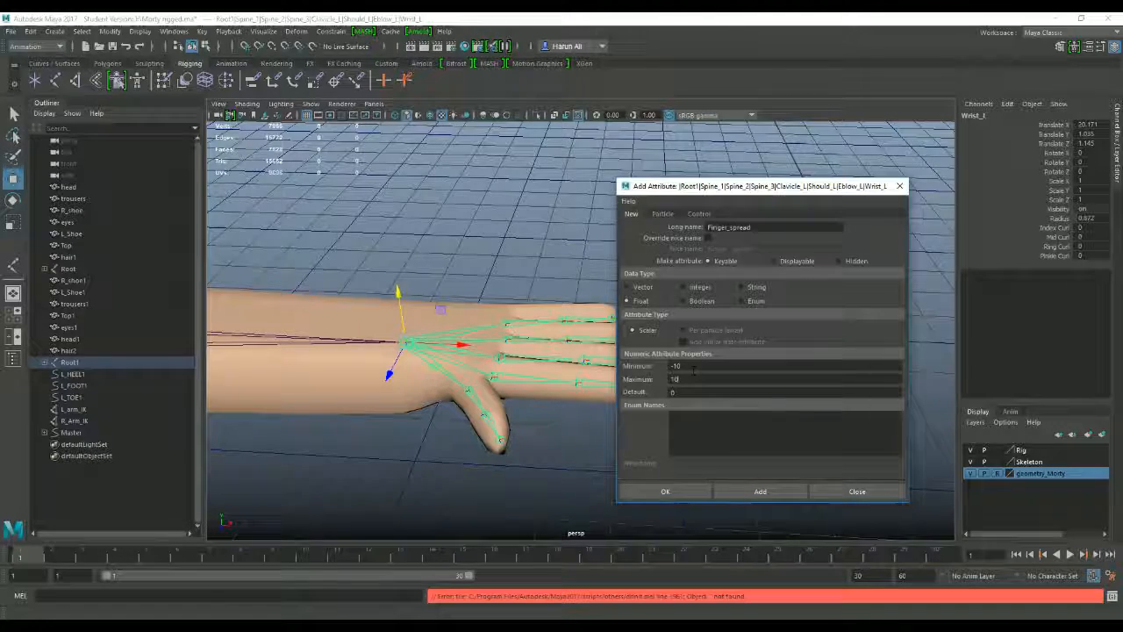
{"action": "left_click", "coordinate": [677, 491]}
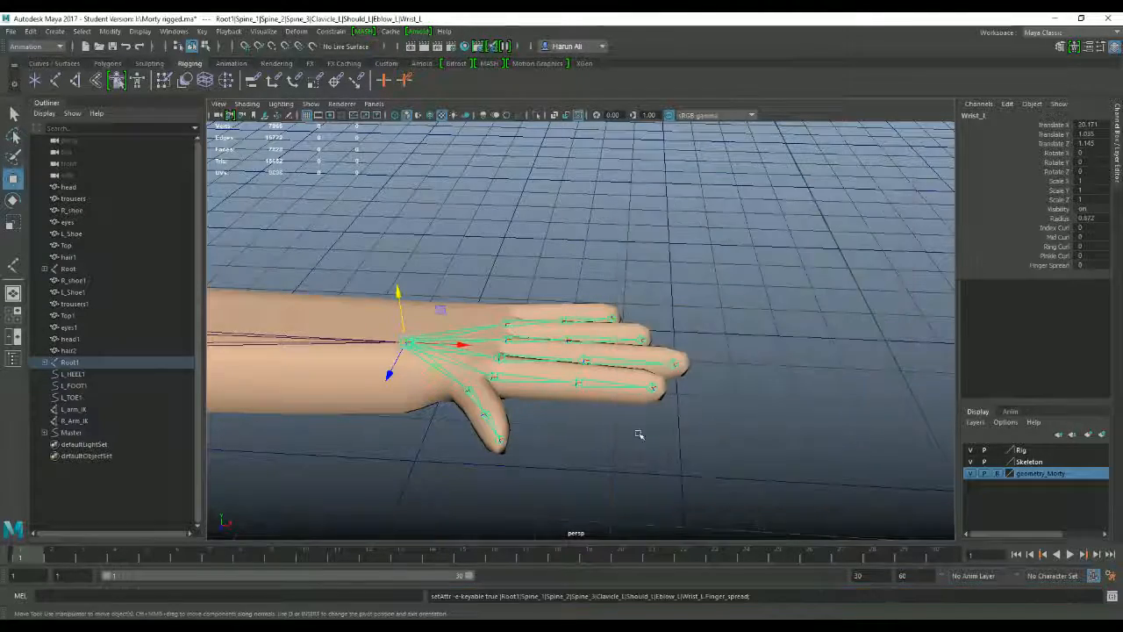
Test the left wrist joint's Index Curl attribute at 10 and return it to 0.
{"action": "scroll", "coordinate": [654, 395], "scroll_direction": "down", "scroll_amount": 5}
{"action": "scroll", "coordinate": [685, 383], "scroll_direction": "up", "scroll_amount": 6}
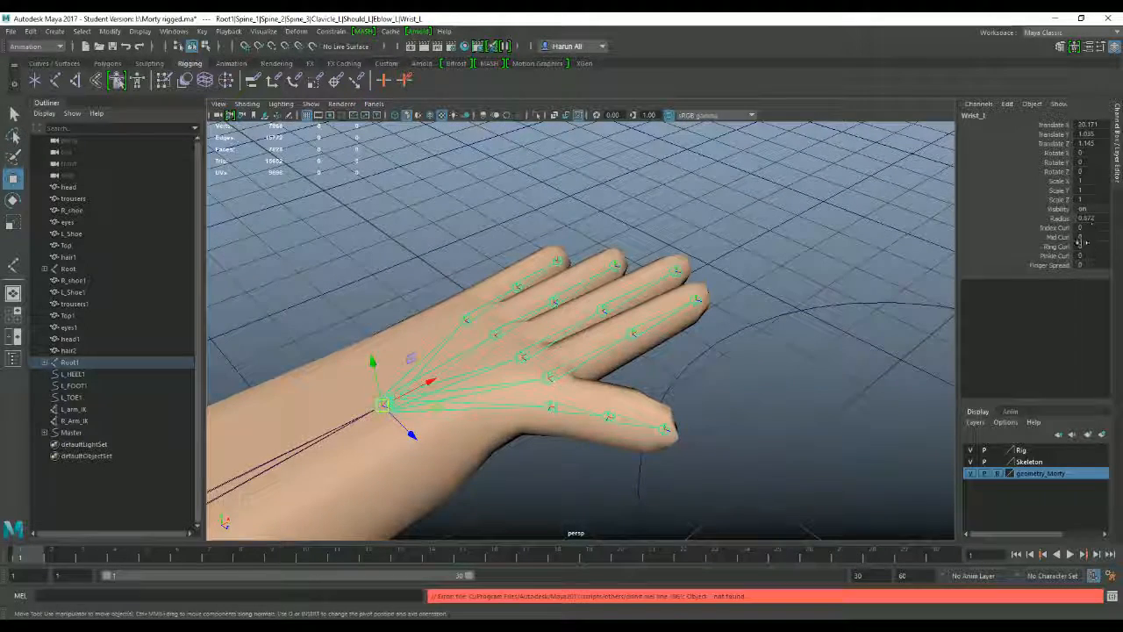
{"action": "left_click", "coordinate": [1076, 227]}
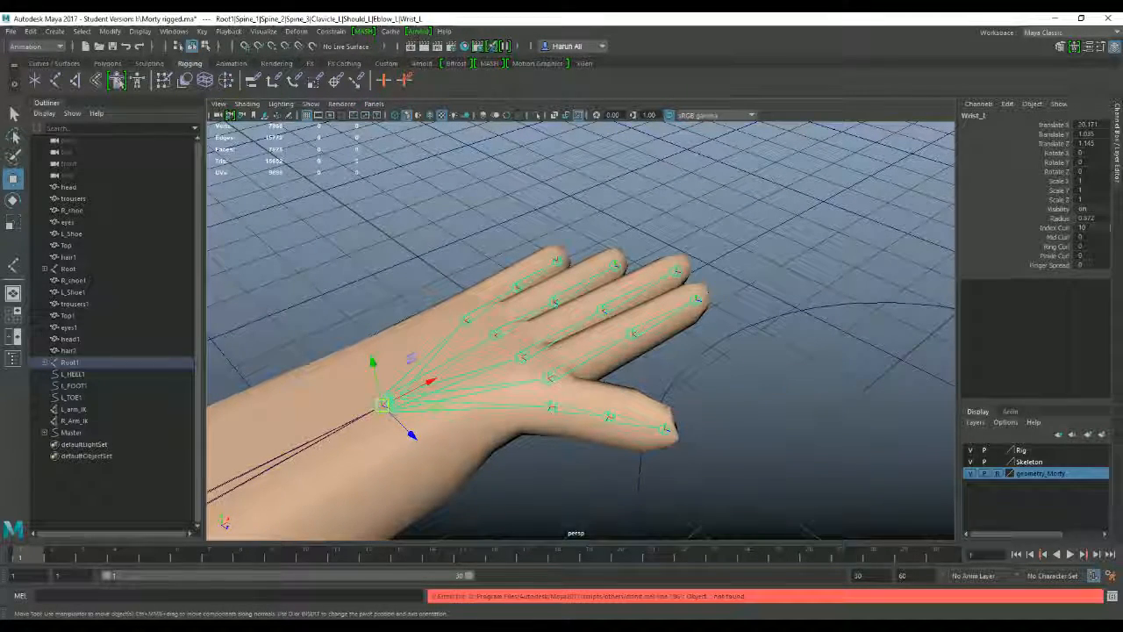
{"action": "type", "text": "5"}
{"action": "scroll", "coordinate": [590, 377], "scroll_direction": "up", "scroll_amount": 4}
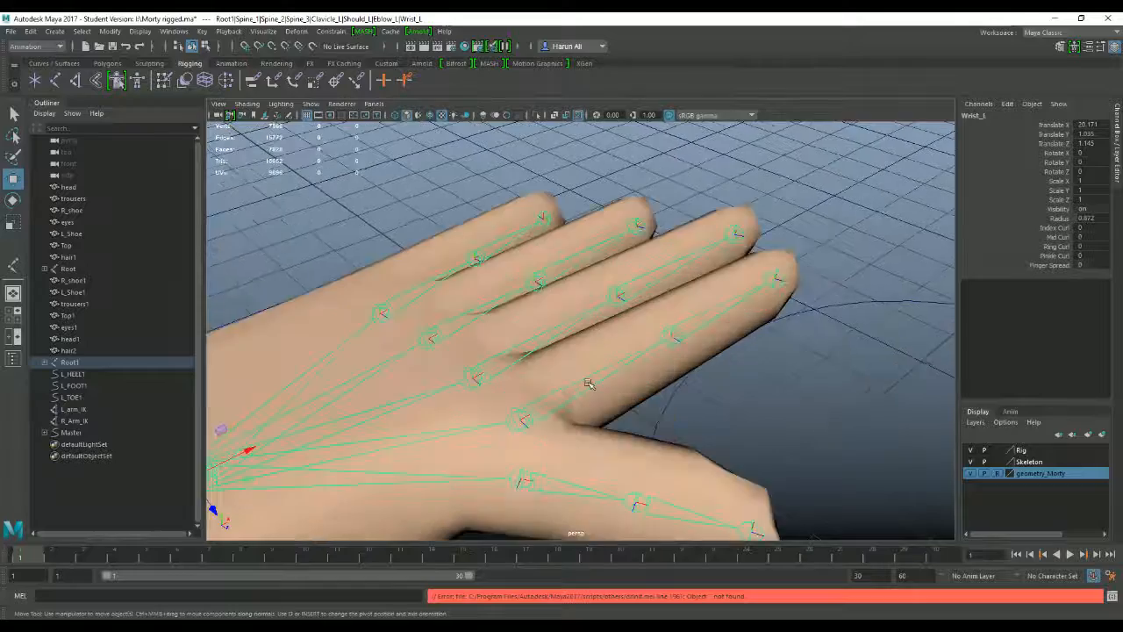
{"action": "scroll", "coordinate": [589, 382], "scroll_direction": "down", "scroll_amount": 5}
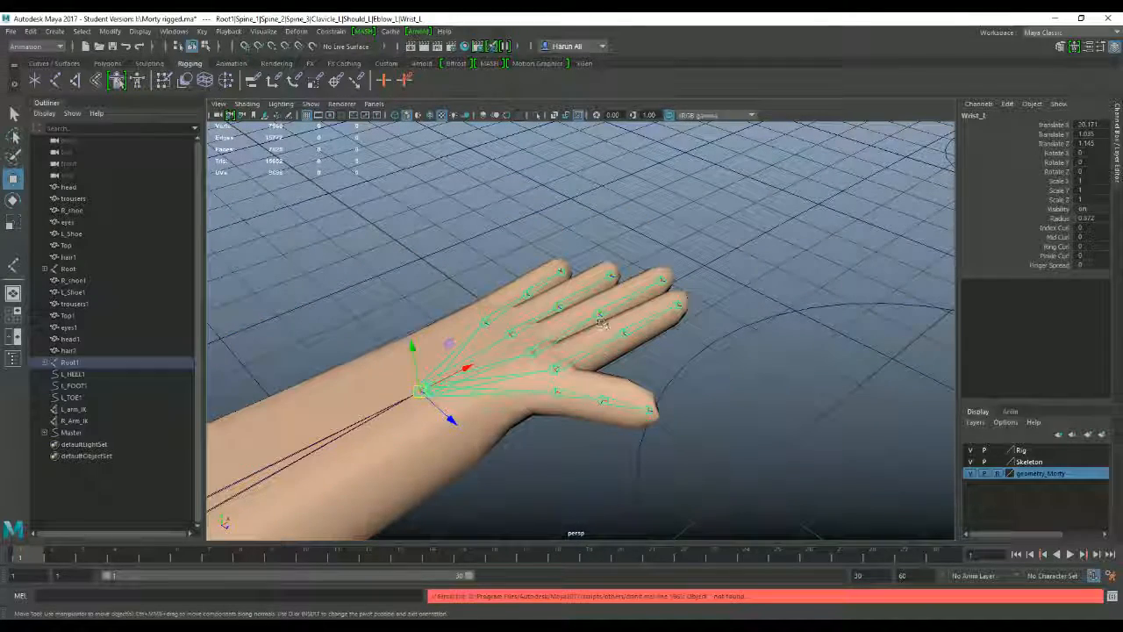
Open Set Driven Key and load the left wrist joint as the driver.
{"action": "left_click_drag", "start_coordinate": [602, 322], "coordinate": [585, 235], "text": "alt"}
{"action": "left_click", "coordinate": [203, 33]}
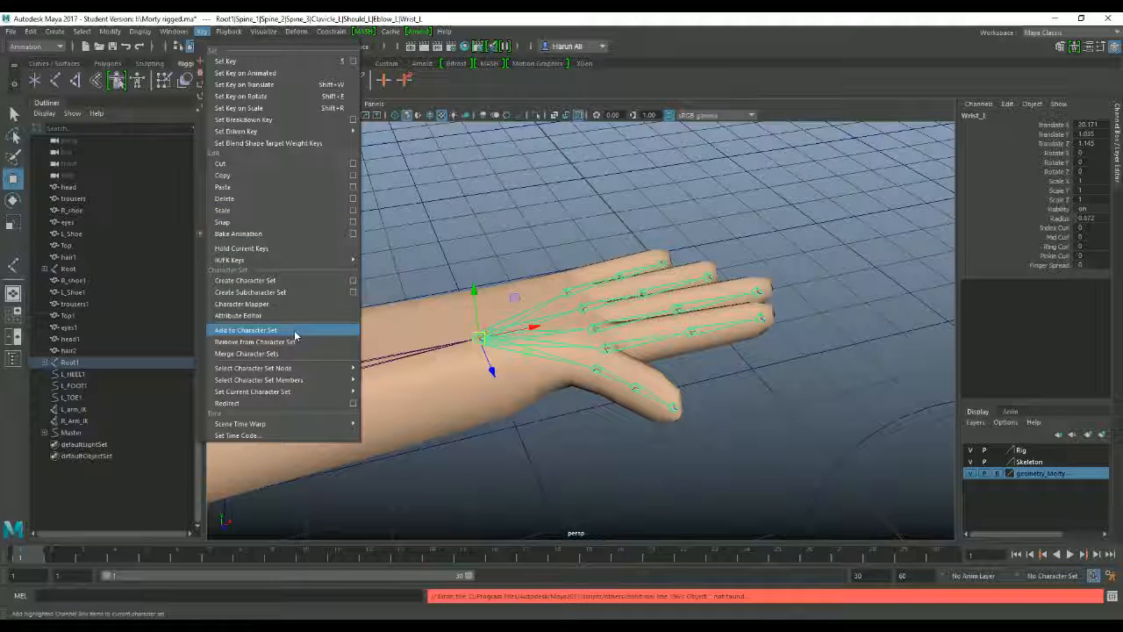
{"action": "mouse_move", "coordinate": [316, 130]}
{"action": "left_click", "coordinate": [397, 142]}
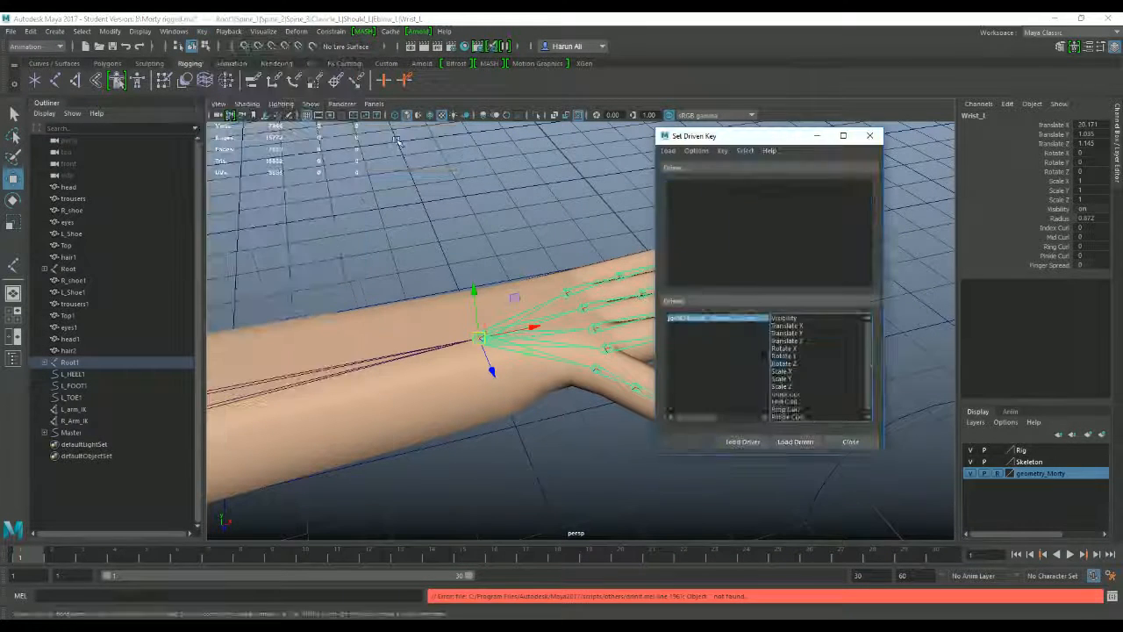
{"action": "left_click", "coordinate": [742, 442]}
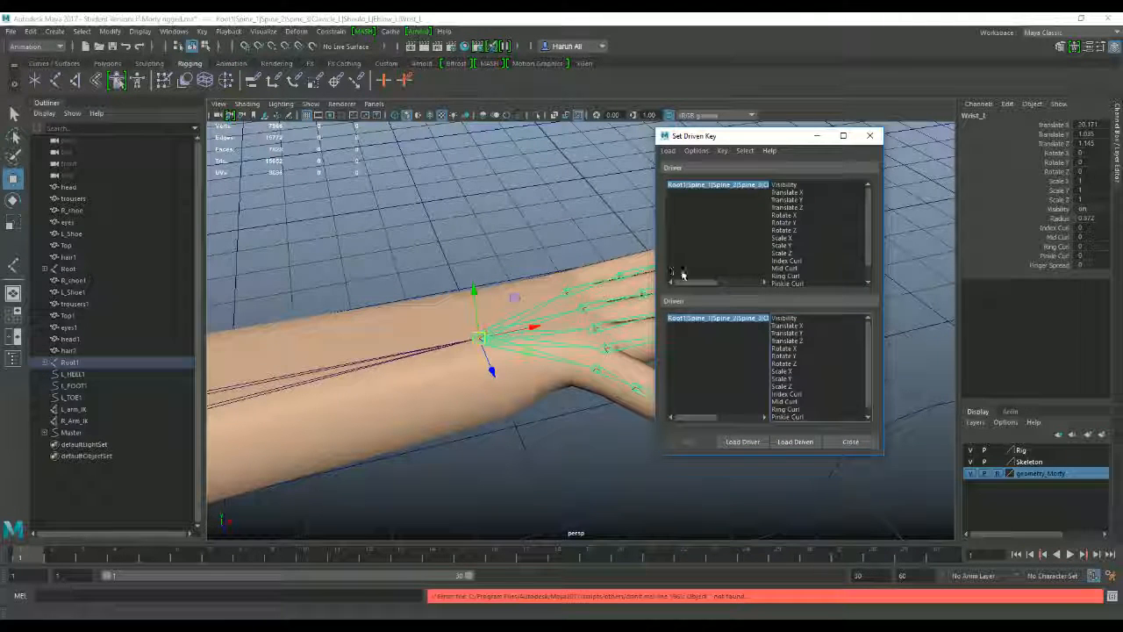
{"action": "left_click_drag", "start_coordinate": [698, 282], "coordinate": [753, 278]}
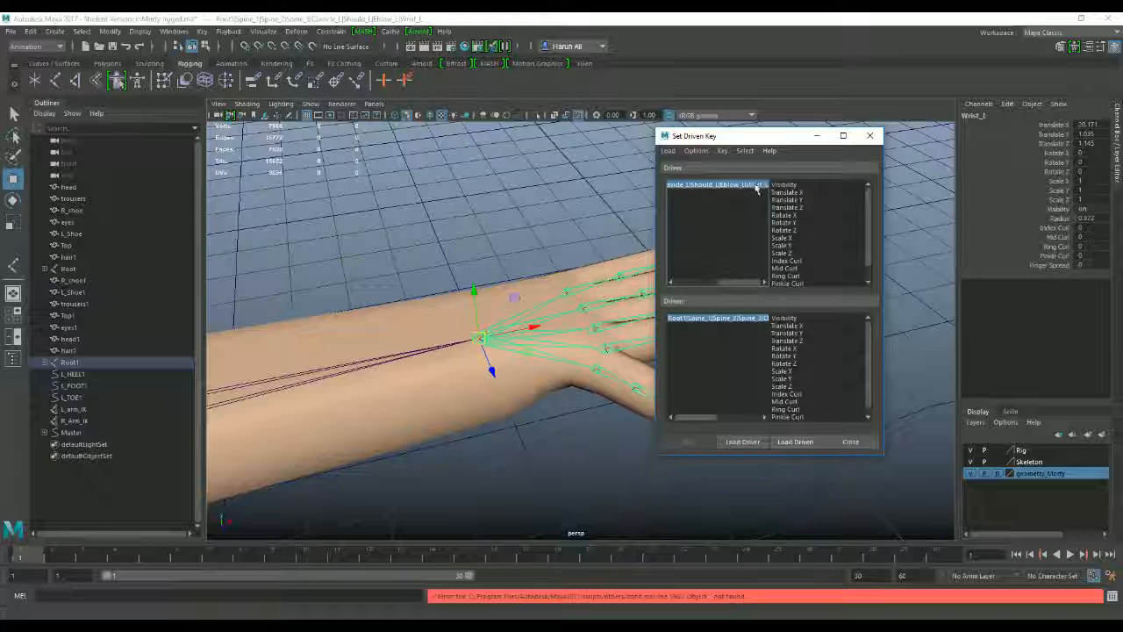
Load the left hand's Index_1 joint as the driven object in Set Driven Key.
{"action": "left_click_drag", "start_coordinate": [515, 301], "coordinate": [544, 338], "text": "alt"}
{"action": "left_click", "coordinate": [545, 343]}
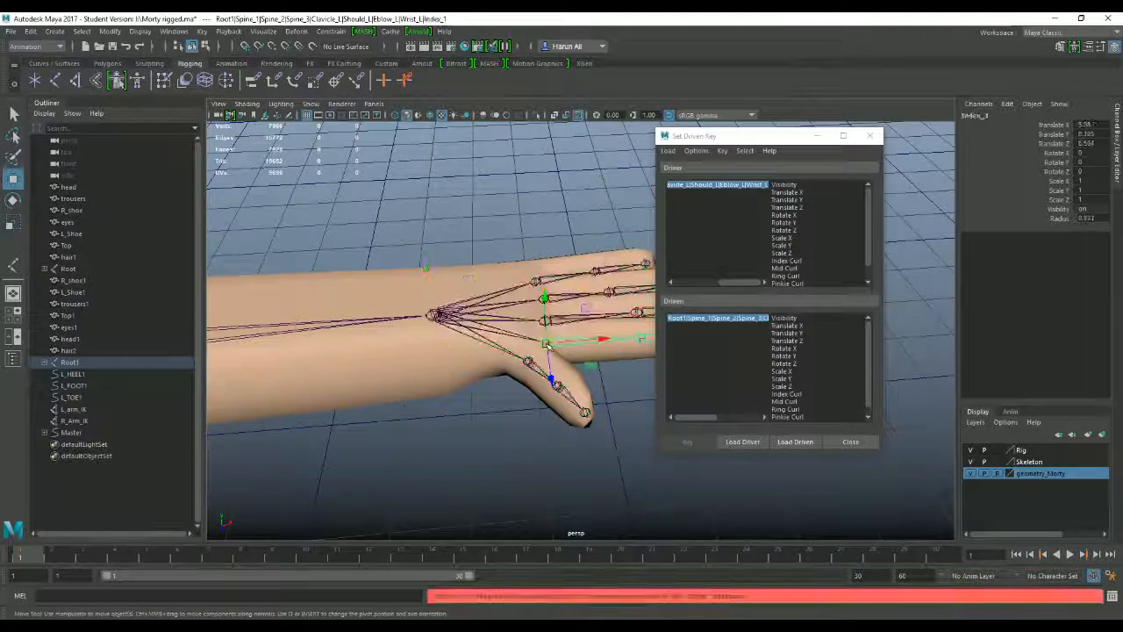
{"action": "left_click", "coordinate": [796, 442]}
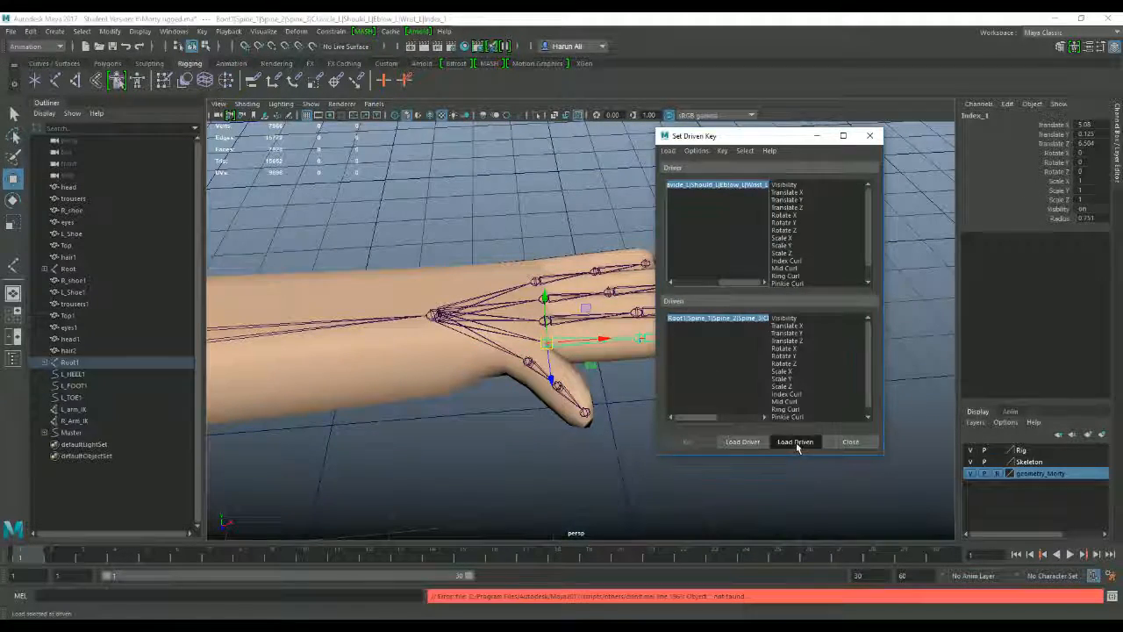
Pair the wrist driver's Index Curl attribute with the Index_1 joint's Rotate Z in Set Driven Key.
{"action": "left_click_drag", "start_coordinate": [471, 344], "coordinate": [403, 328], "text": "alt"}
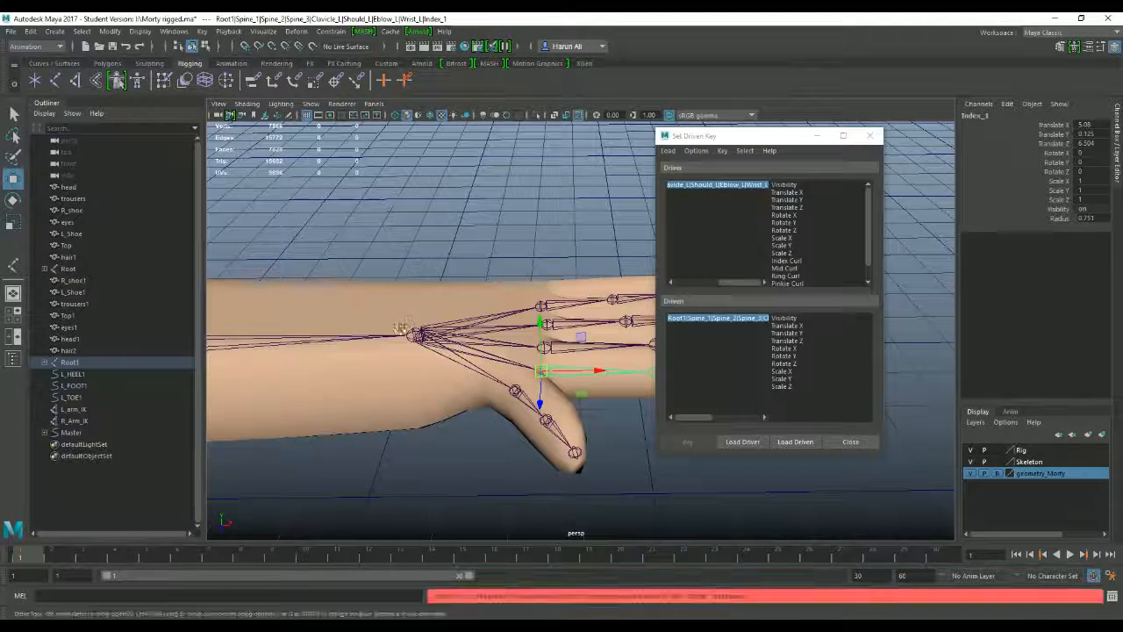
{"action": "left_click", "coordinate": [417, 333]}
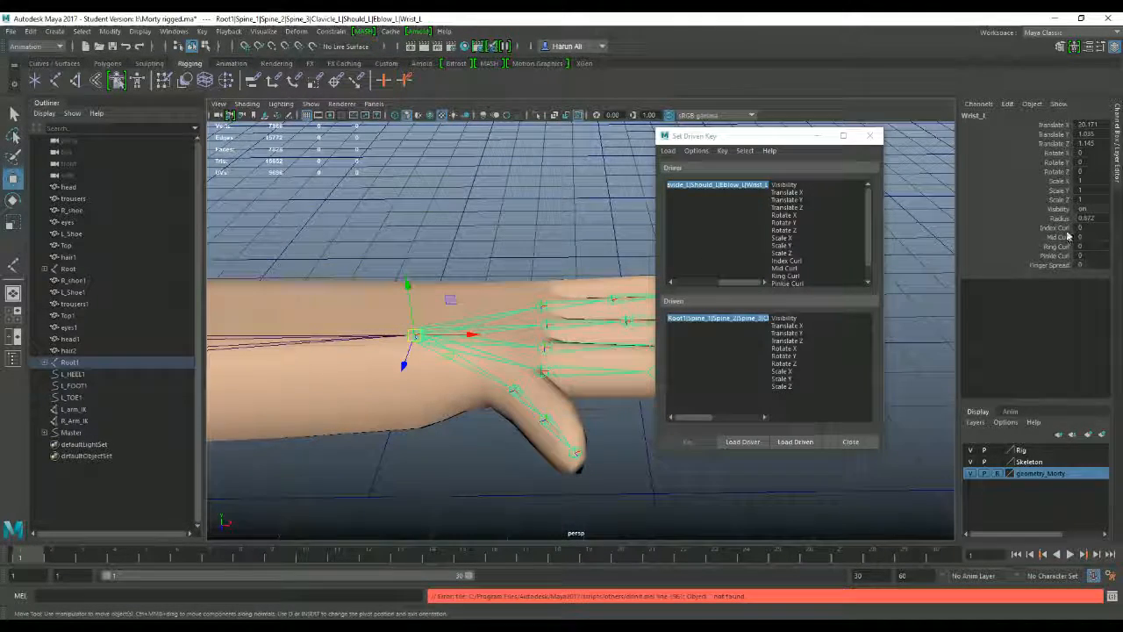
{"action": "left_click", "coordinate": [804, 261]}
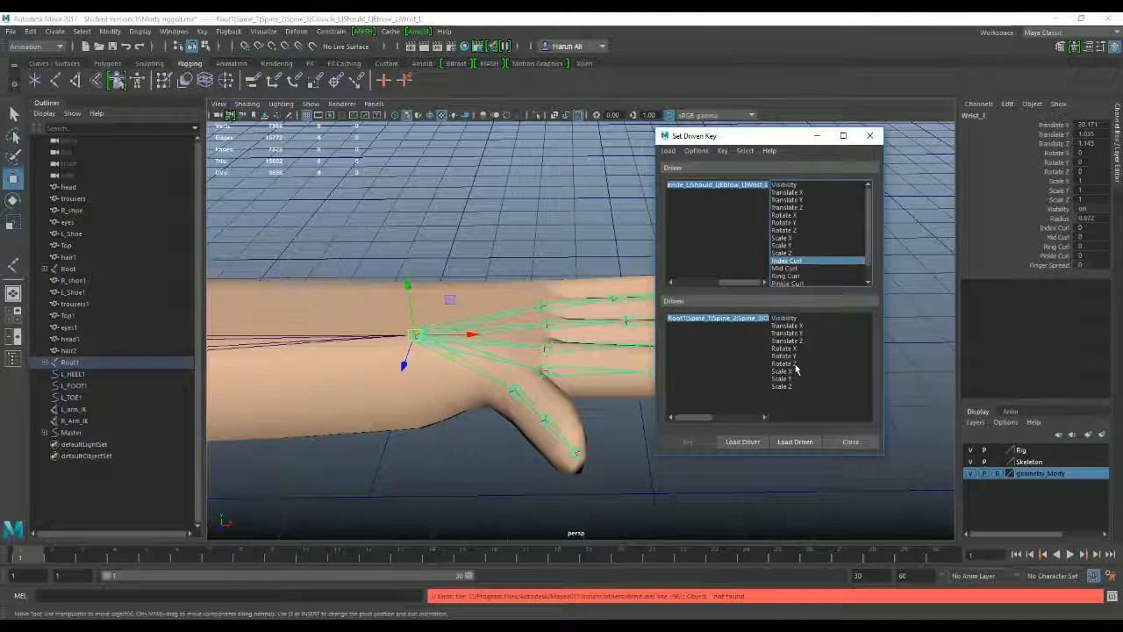
{"action": "left_click", "coordinate": [794, 364]}
Try rotating the Index_1 joint to check its curl direction, and undo the rotation.
{"action": "scroll", "coordinate": [444, 369], "scroll_direction": "up", "scroll_amount": 5}
{"action": "left_click", "coordinate": [521, 402]}
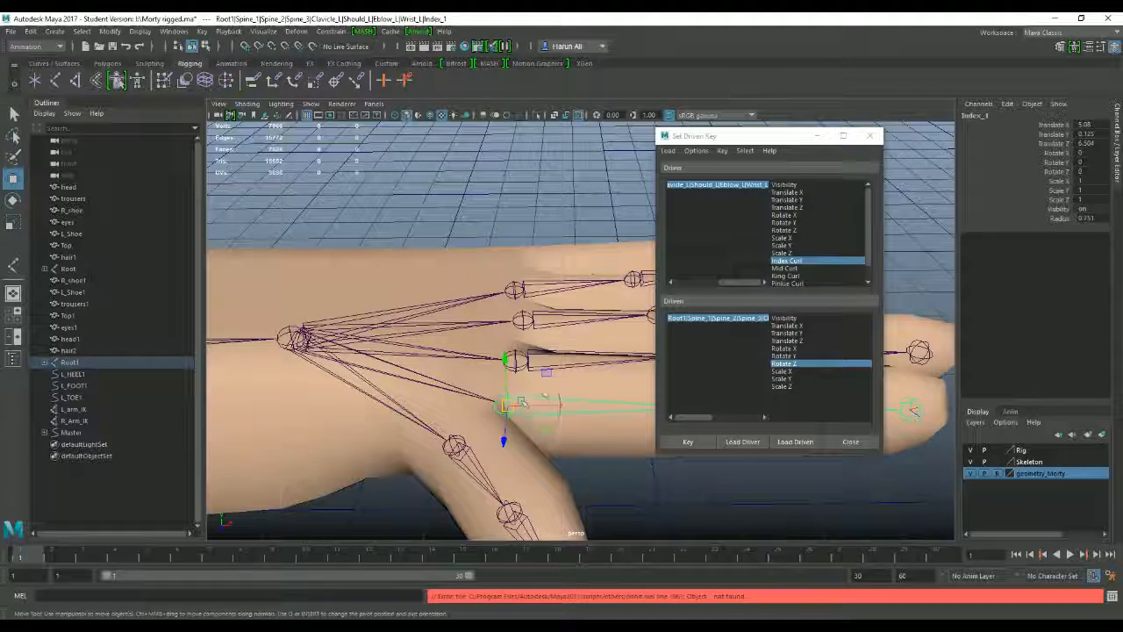
{"action": "key", "text": "e"}
{"action": "left_click_drag", "start_coordinate": [539, 386], "coordinate": [585, 401]}
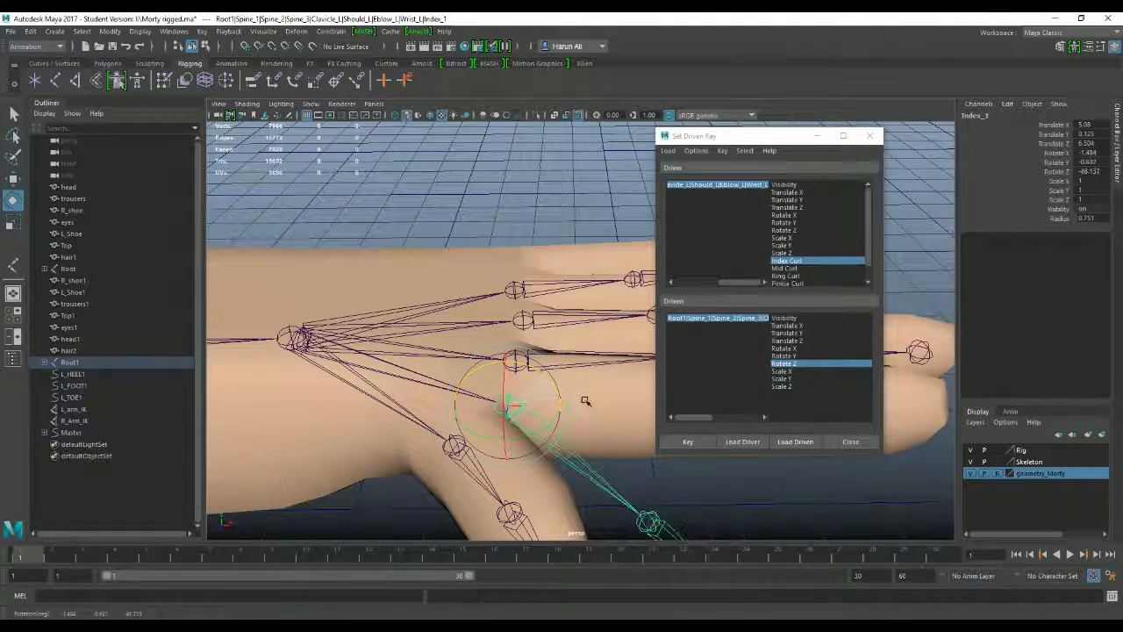
{"action": "key", "text": "ctrl+z"}
Key the rest pose with the wrist's Index Curl at 0 driving Index_1's Rotate Z at 0.
{"action": "right_click_drag", "start_coordinate": [449, 323], "coordinate": [351, 335], "text": "alt"}
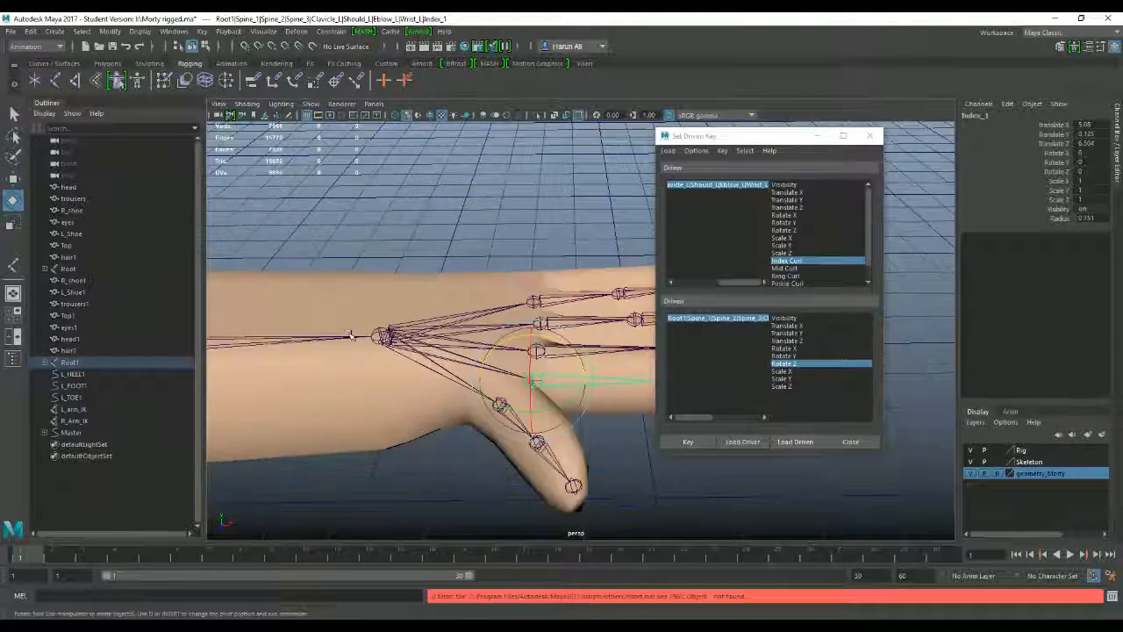
{"action": "left_click", "coordinate": [383, 335]}
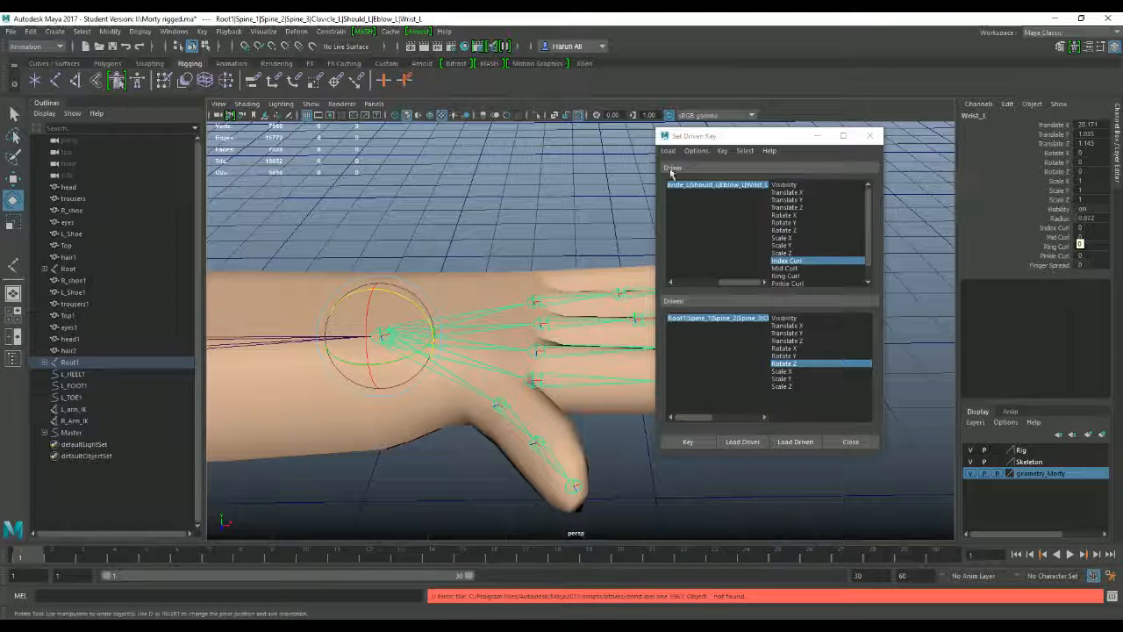
{"action": "left_click", "coordinate": [688, 442]}
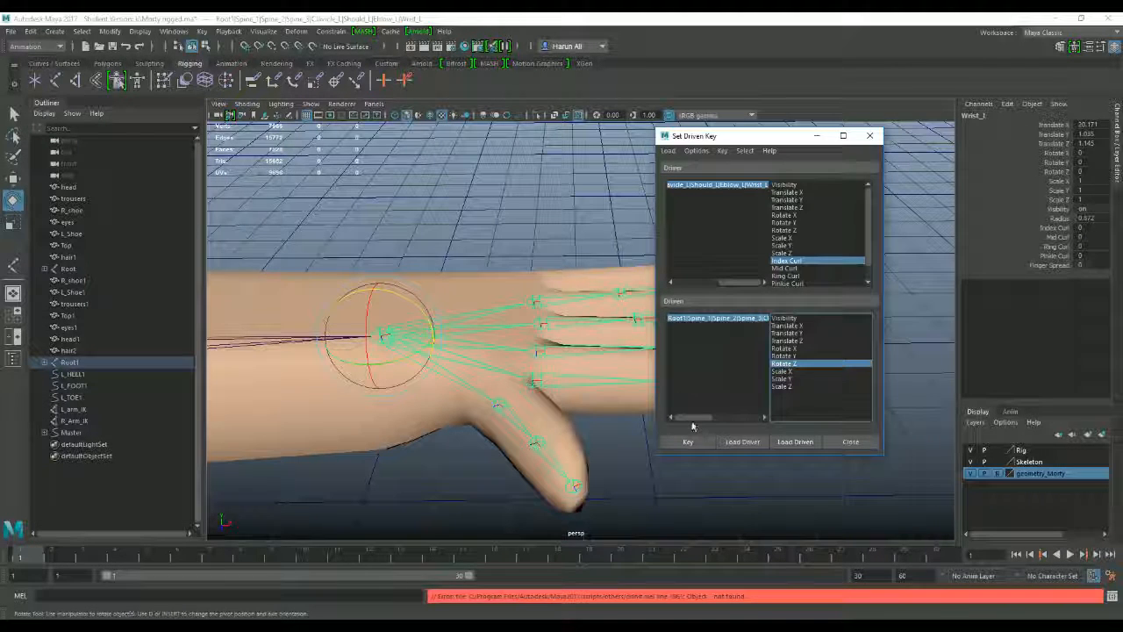
{"action": "left_click", "coordinate": [718, 418]}
{"action": "left_click_drag", "start_coordinate": [718, 418], "coordinate": [757, 418]}
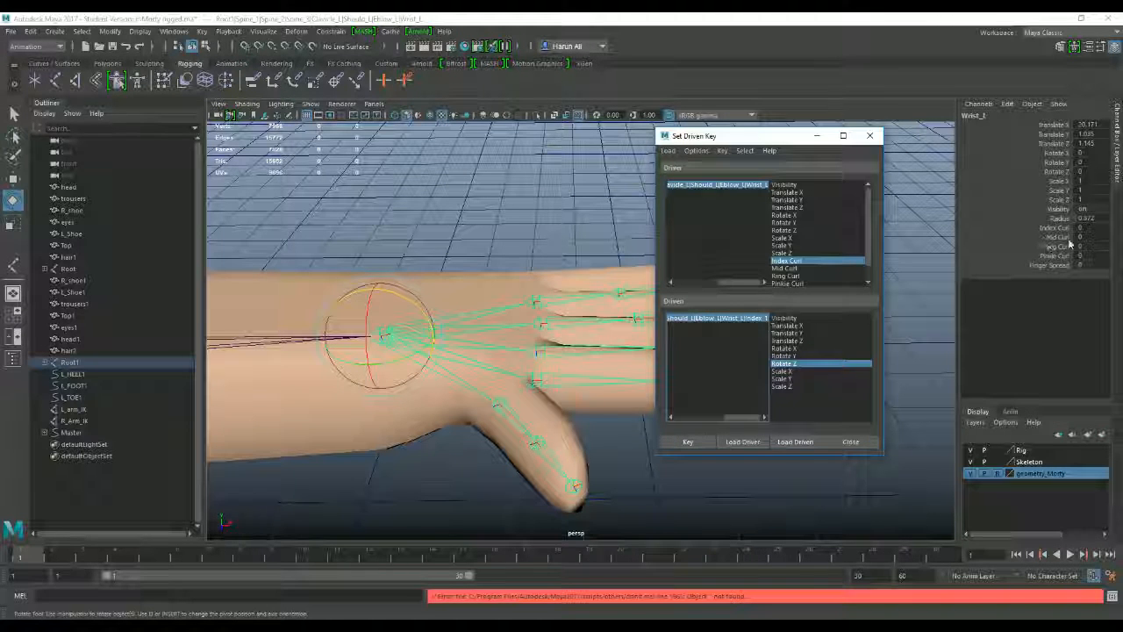
{"action": "left_click", "coordinate": [694, 443]}
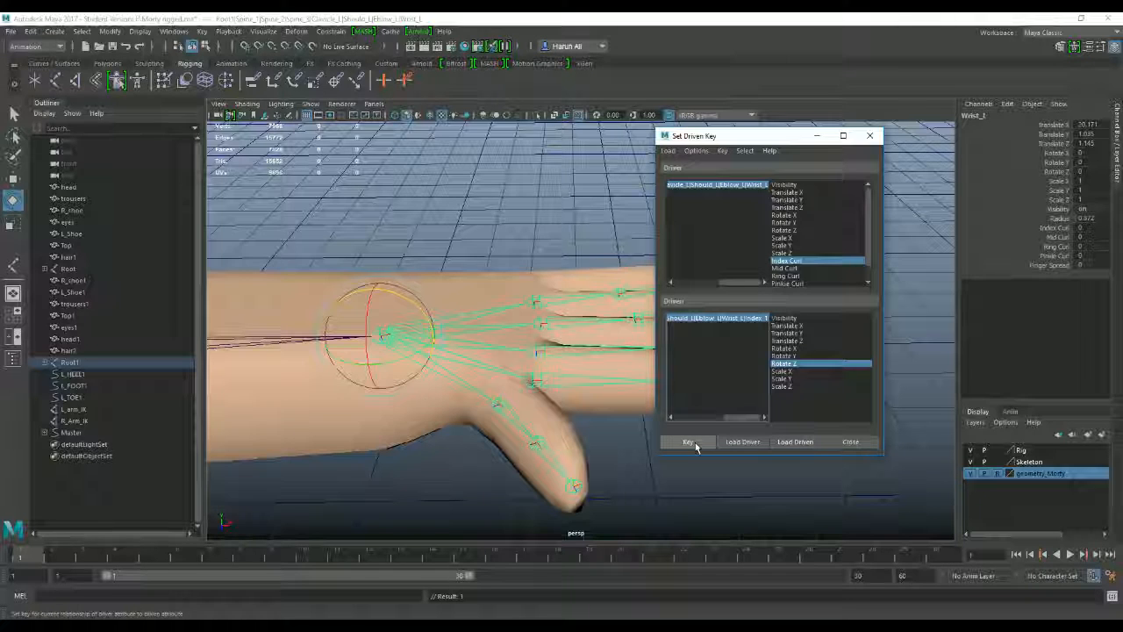
{"action": "left_click", "coordinate": [690, 443]}
Set the left wrist joint's Index Curl attribute to 10.
{"action": "left_click", "coordinate": [567, 372]}
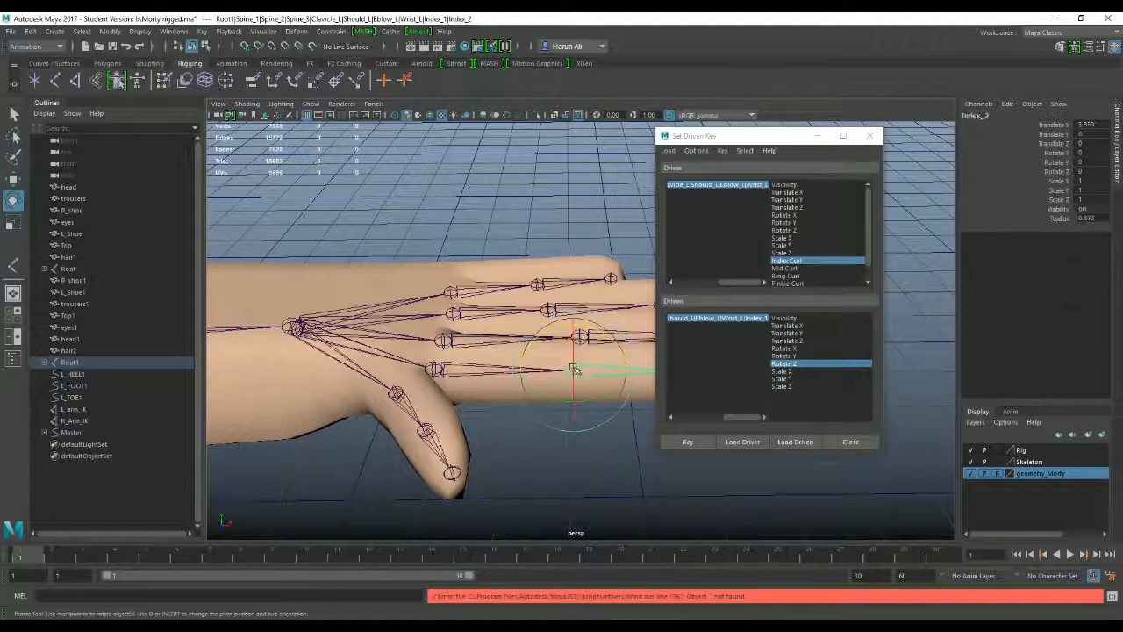
{"action": "key", "text": "w"}
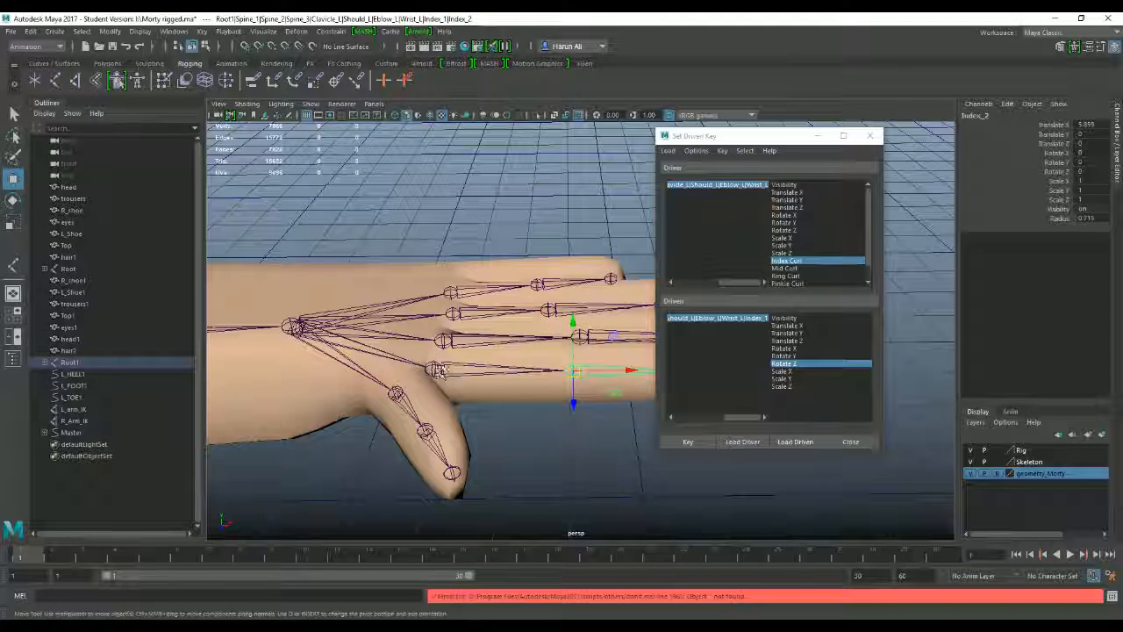
{"action": "left_click", "coordinate": [295, 330]}
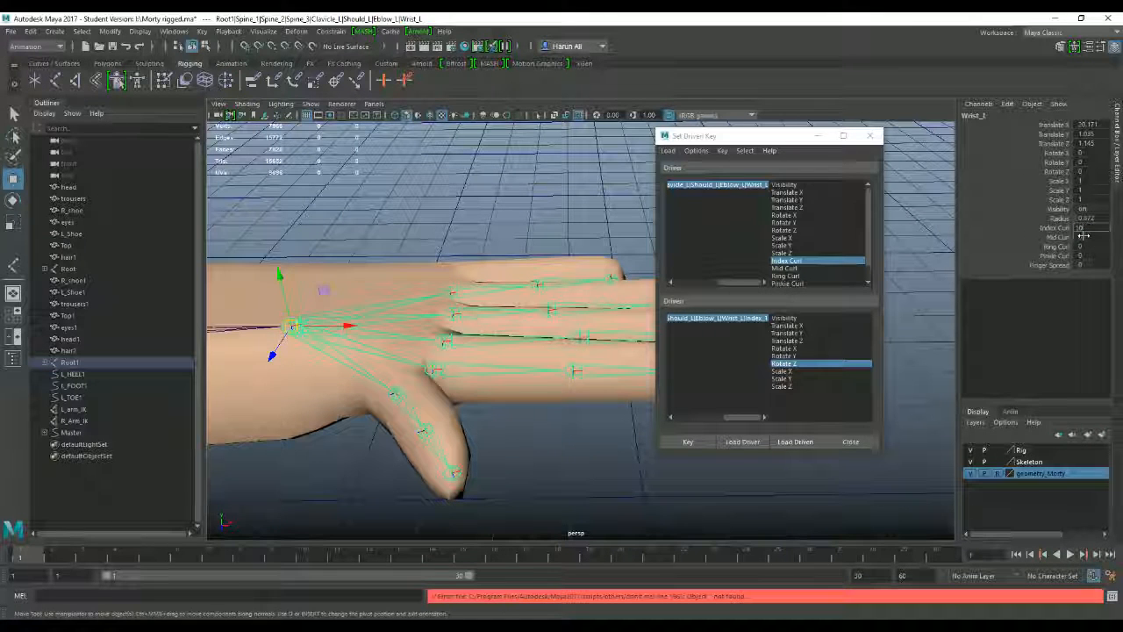
{"action": "left_click", "coordinate": [1084, 232]}
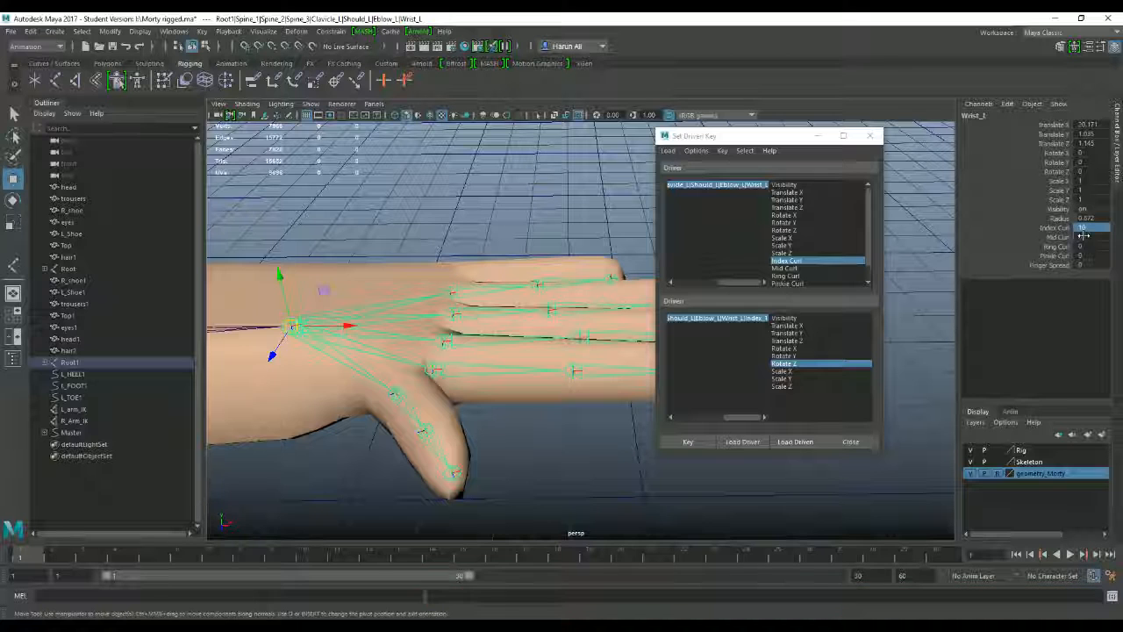
Set the Index_1 joint's Rotate Z to -80 and key it as driven by Index Curl.
{"action": "left_click", "coordinate": [756, 418]}
{"action": "left_click", "coordinate": [761, 317]}
{"action": "left_click", "coordinate": [781, 364]}
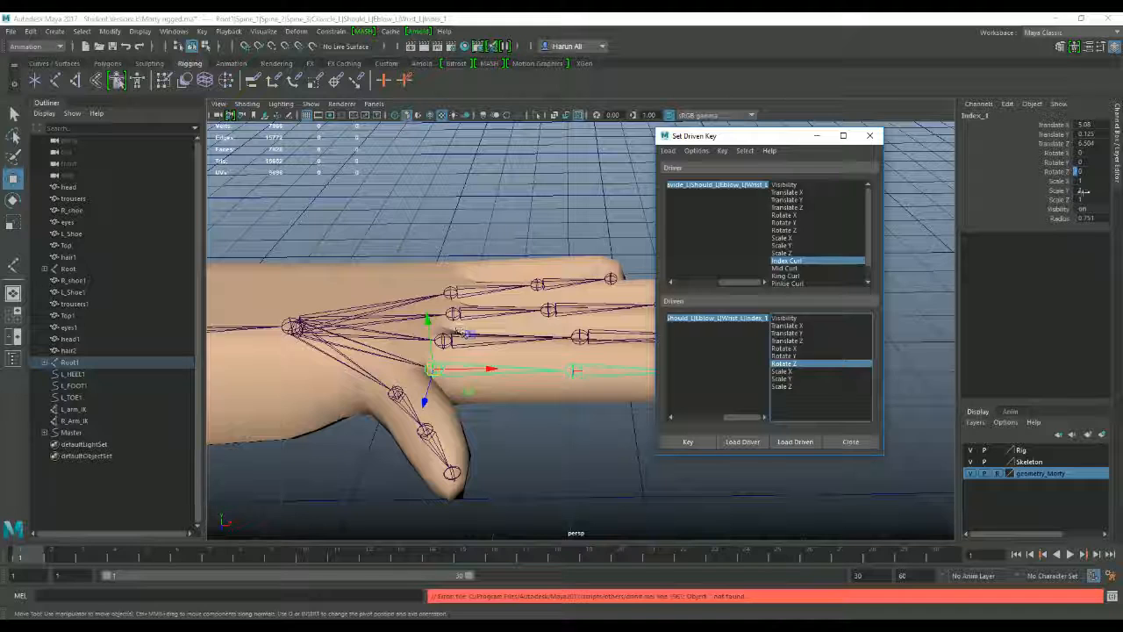
{"action": "left_click", "coordinate": [1097, 172]}
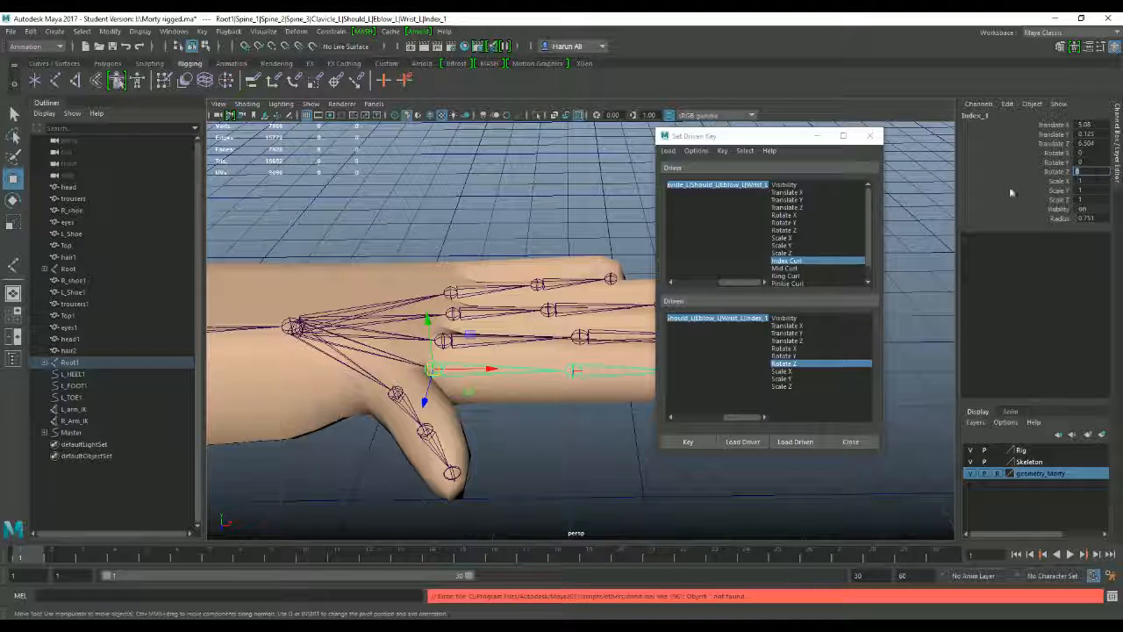
{"action": "left_click", "coordinate": [1060, 189]}
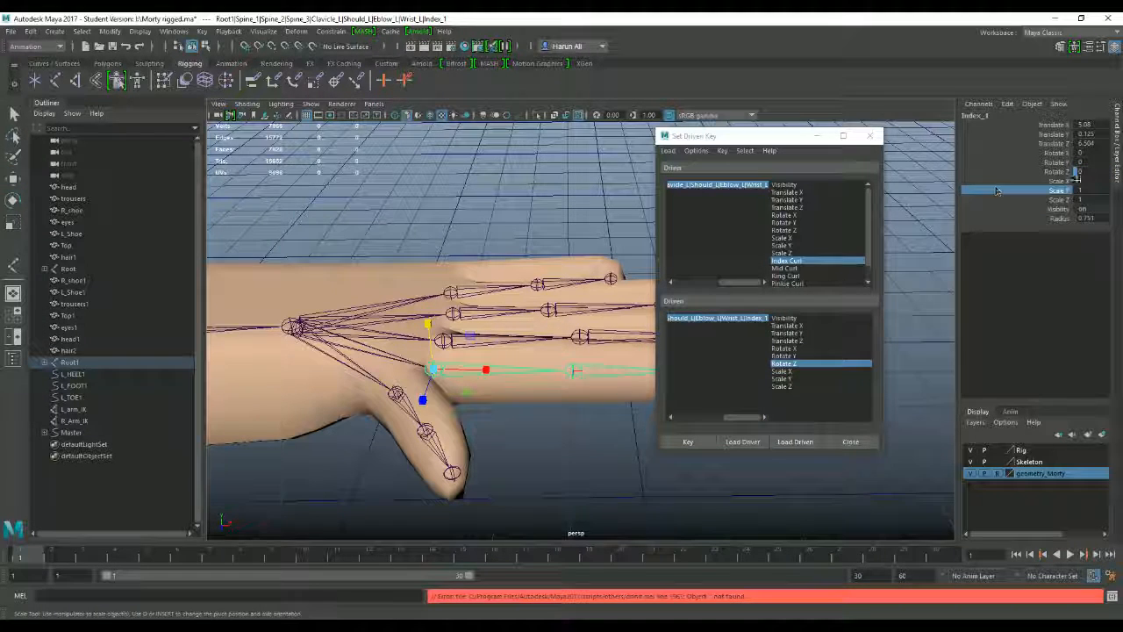
{"action": "left_click", "coordinate": [1087, 172]}
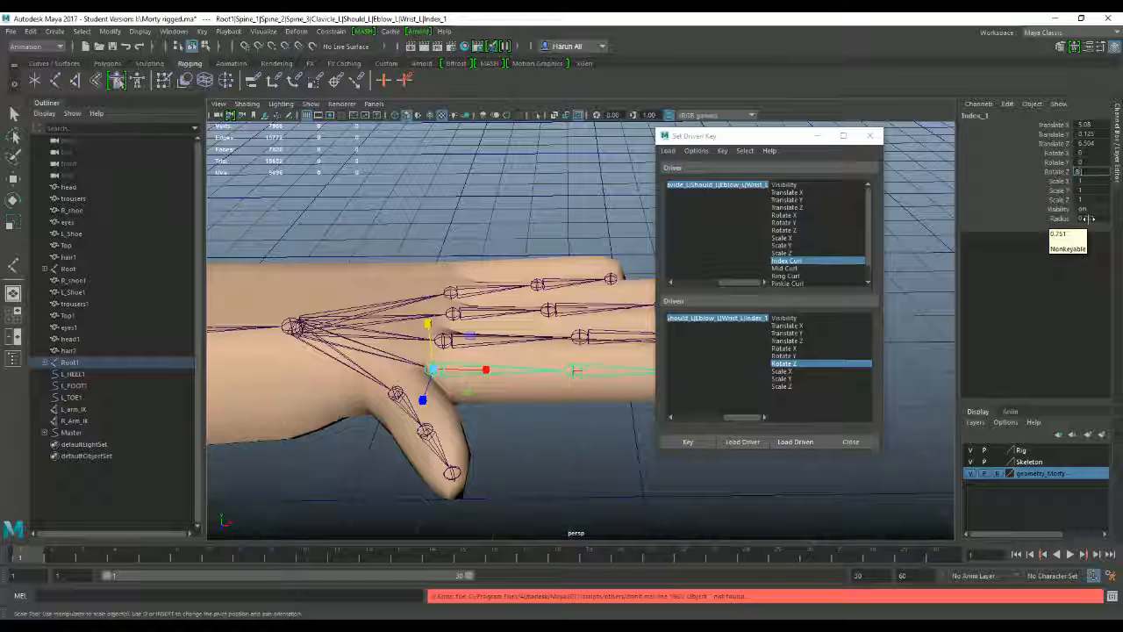
{"action": "type", "text": "60"}
{"action": "key", "text": "Return"}
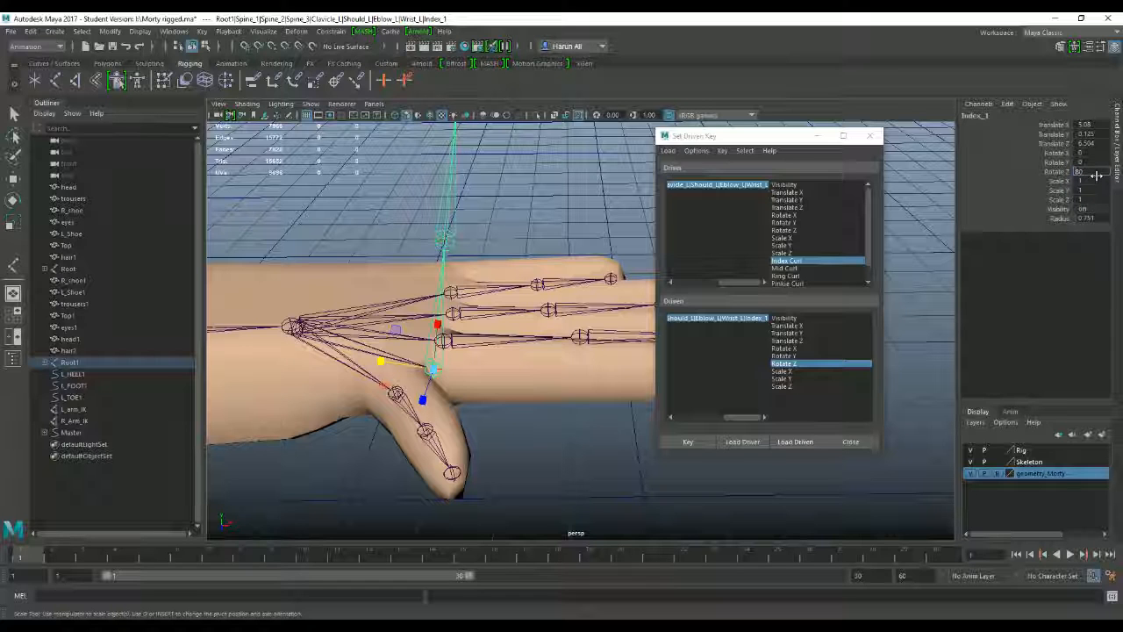
{"action": "type", "text": "-"}
{"action": "key", "text": "Return"}
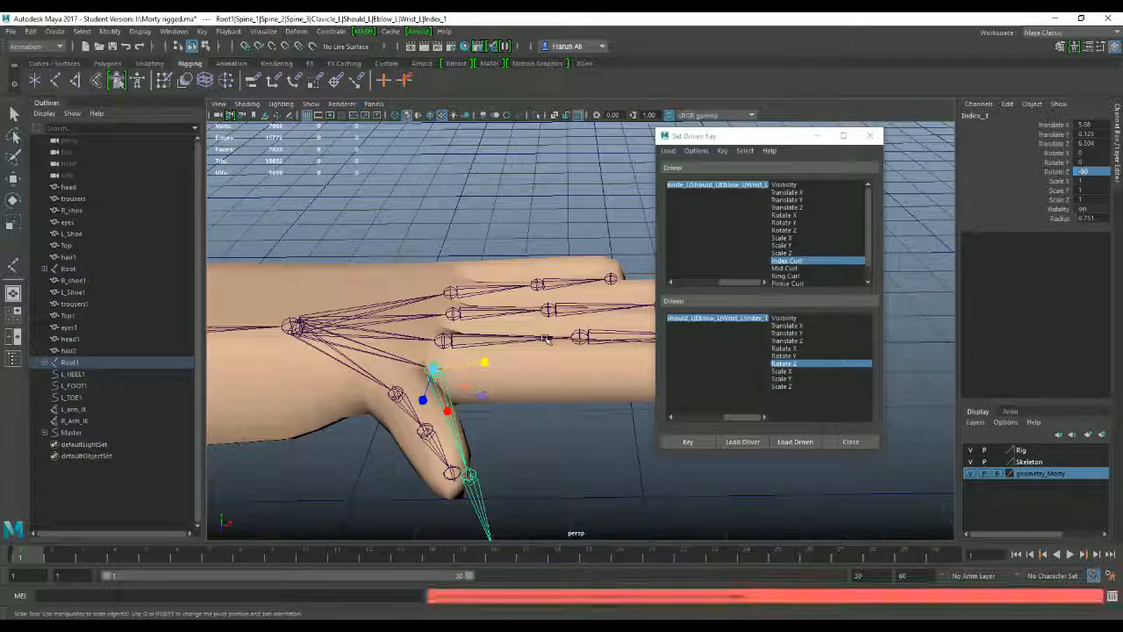
{"action": "left_click_drag", "start_coordinate": [525, 386], "coordinate": [553, 317], "text": "alt"}
{"action": "left_click", "coordinate": [677, 445]}
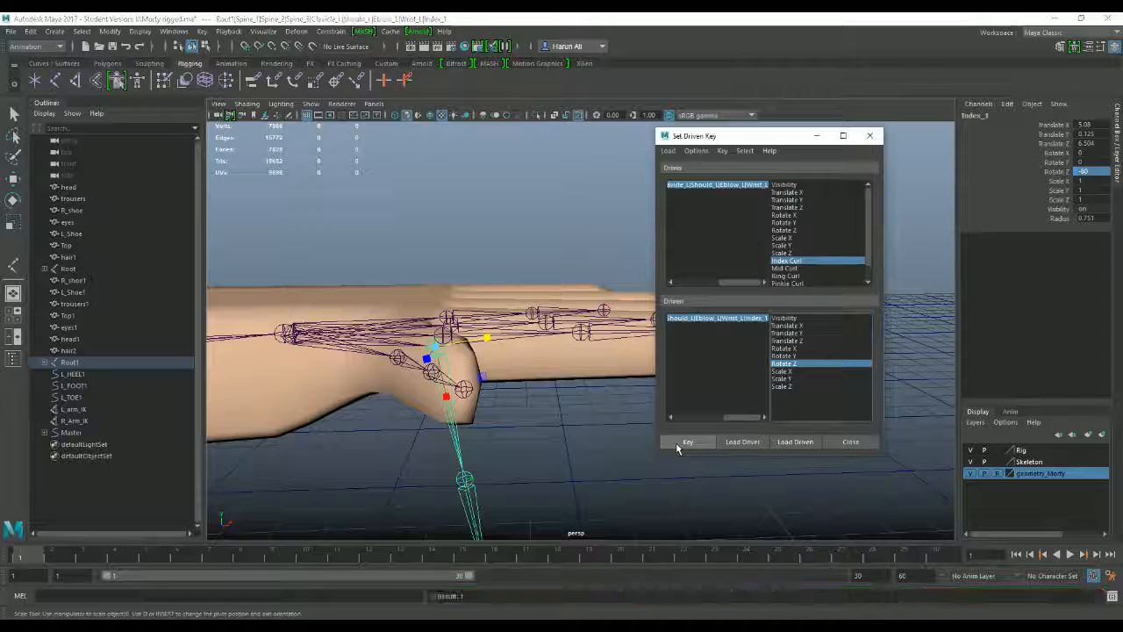
Test the driven Index_1 rotation by scrubbing the wrist's Index Curl between 0 and 10, ending at 0.
{"action": "left_click_drag", "start_coordinate": [572, 446], "coordinate": [569, 470], "text": "alt"}
{"action": "left_click", "coordinate": [282, 339]}
{"action": "key", "text": "w"}
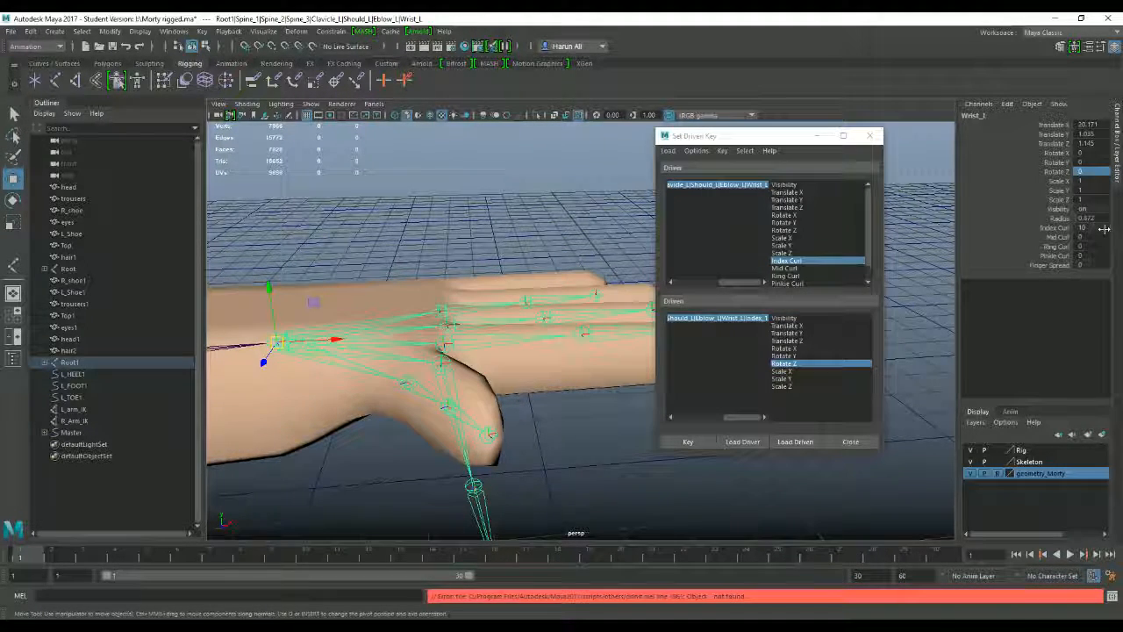
{"action": "middle_click_drag", "start_coordinate": [1092, 170], "coordinate": [930, 174]}
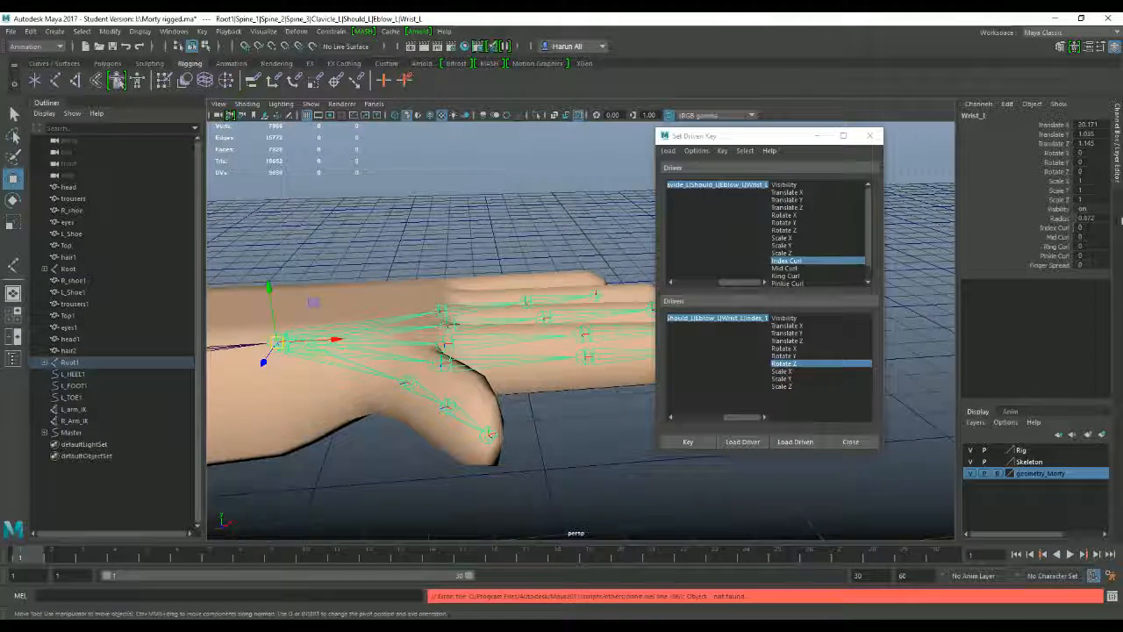
{"action": "middle_click_drag", "start_coordinate": [1098, 228], "coordinate": [1122, 228]}
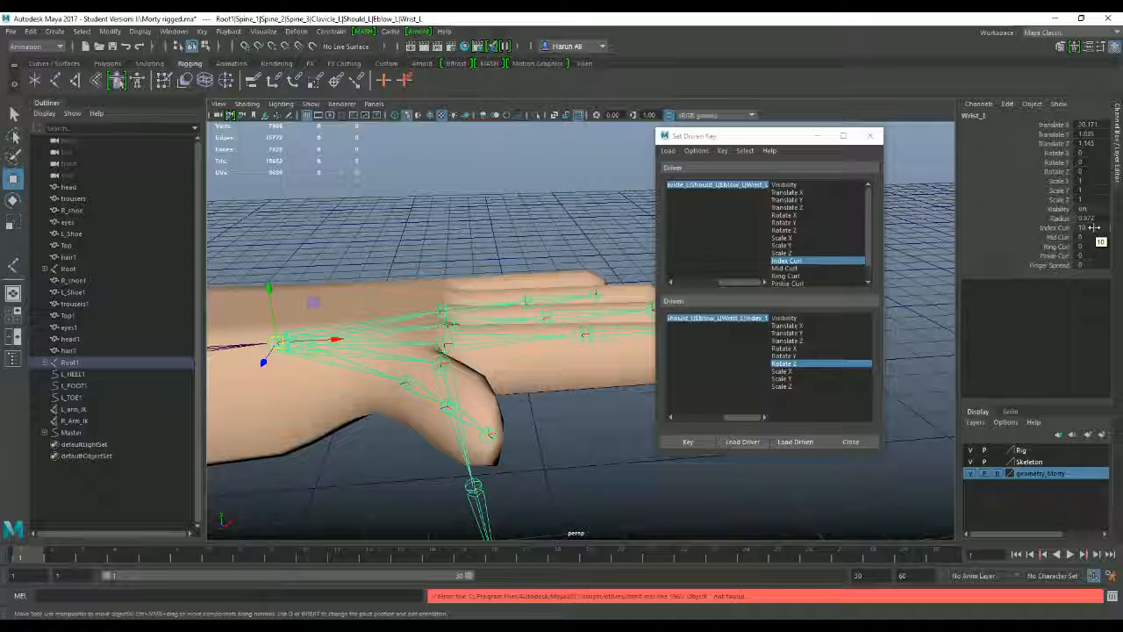
{"action": "middle_click_drag", "start_coordinate": [1096, 227], "coordinate": [992, 230]}
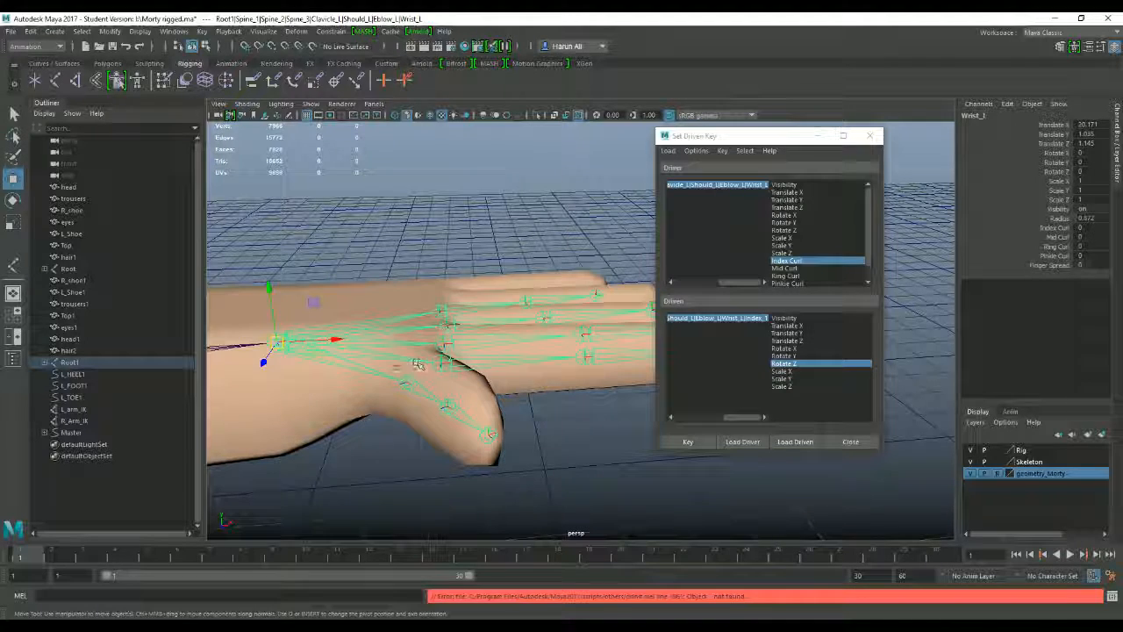
Load the left hand's Index_2 joint as the driven object, keeping the wrist joint as driver.
{"action": "left_click_drag", "start_coordinate": [530, 390], "coordinate": [516, 398], "text": "alt"}
{"action": "left_click", "coordinate": [439, 362]}
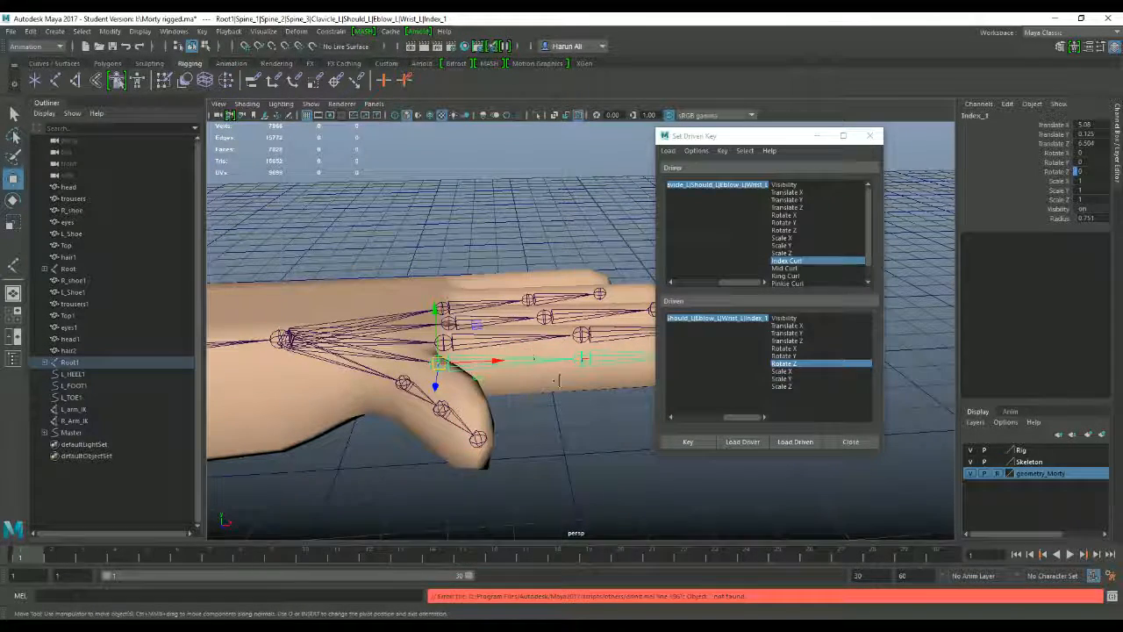
{"action": "left_click_drag", "start_coordinate": [541, 370], "coordinate": [448, 386], "text": "alt"}
{"action": "left_click", "coordinate": [501, 368]}
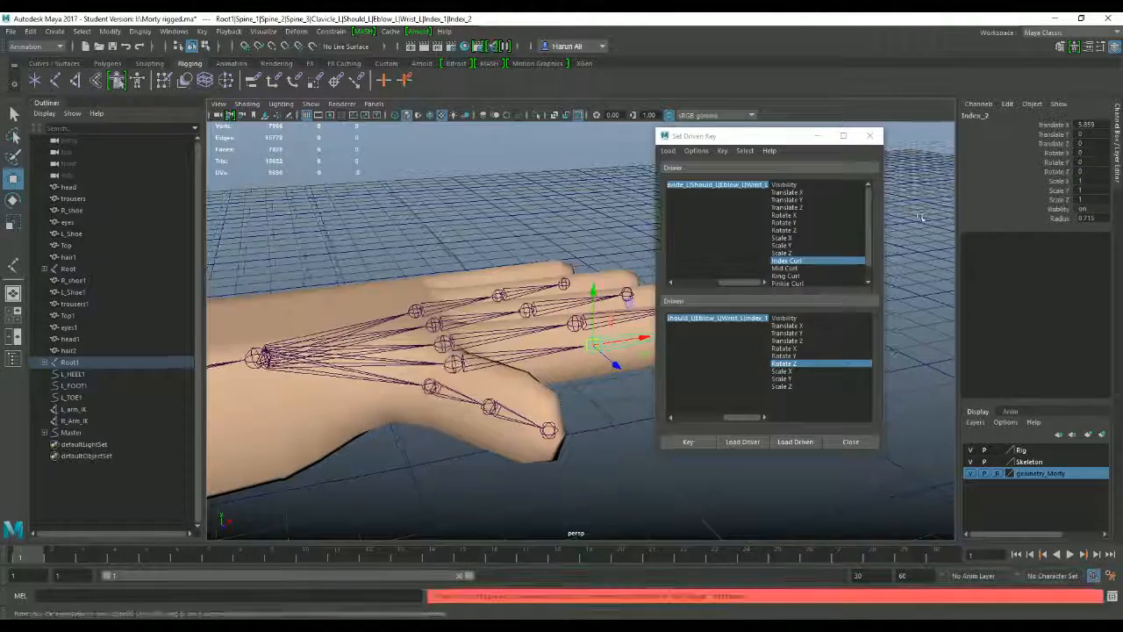
{"action": "left_click", "coordinate": [737, 438]}
{"action": "left_click", "coordinate": [797, 443]}
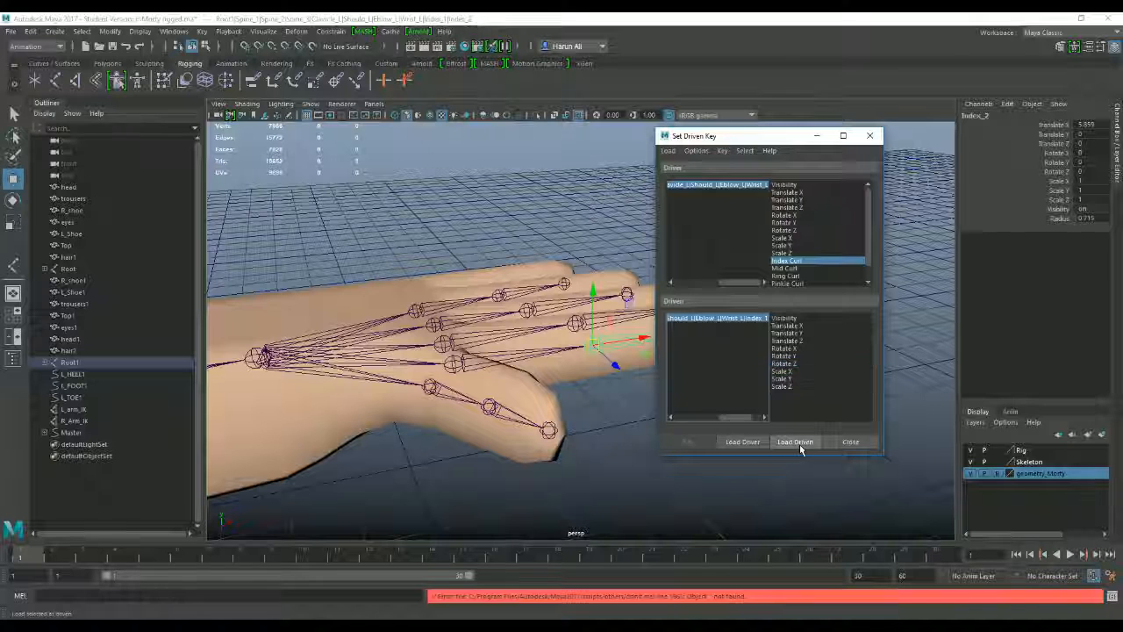
{"action": "left_click", "coordinate": [764, 417]}
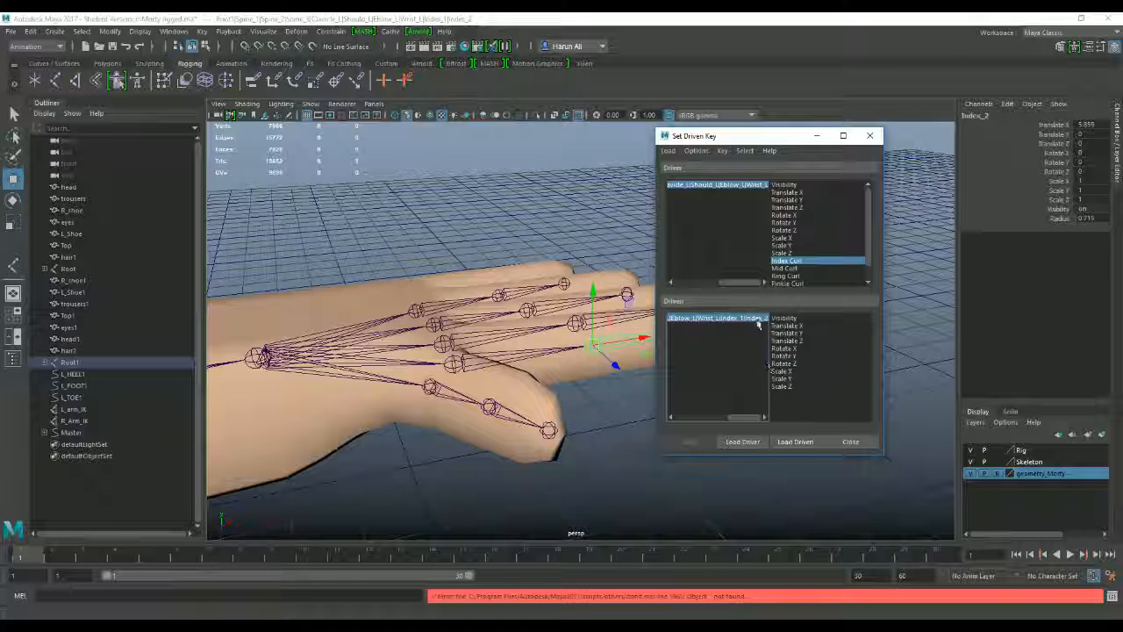
Key the Index_2 joint's Rotate Z at its rest pose as driven by the wrist's Index Curl.
{"action": "left_click", "coordinate": [794, 363]}
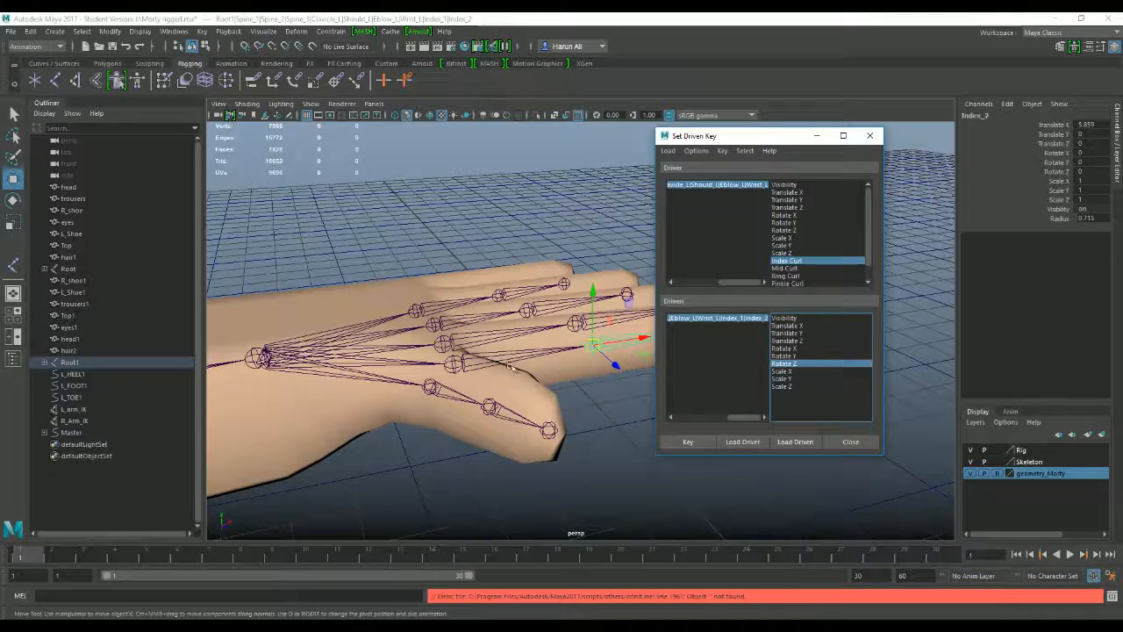
{"action": "left_click_drag", "start_coordinate": [511, 367], "coordinate": [336, 424], "text": "alt"}
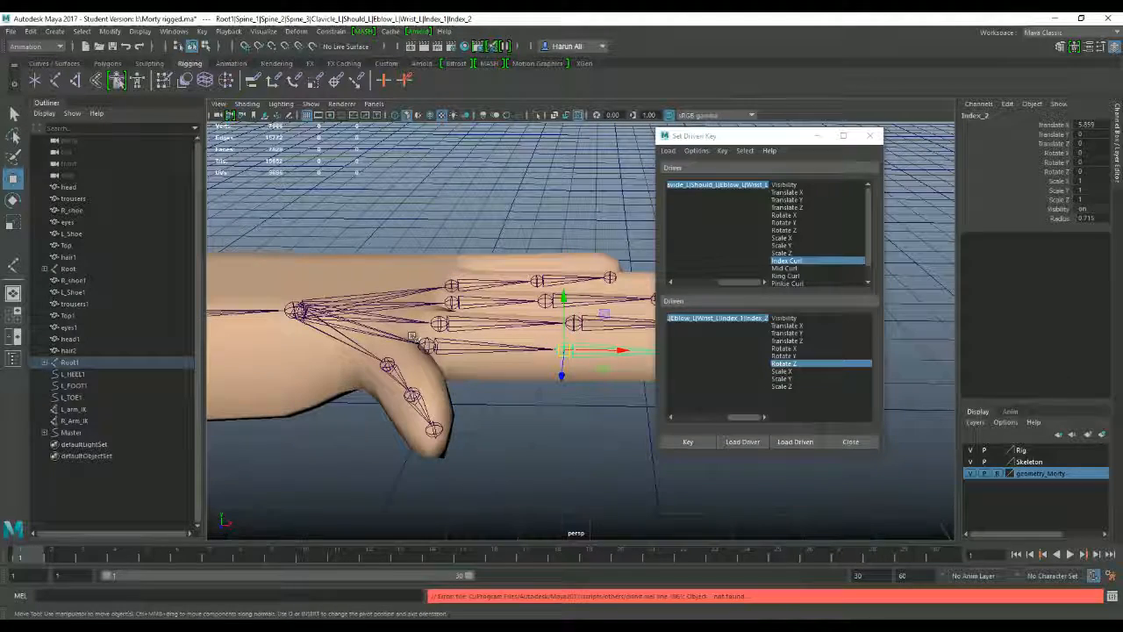
{"action": "left_click", "coordinate": [296, 310]}
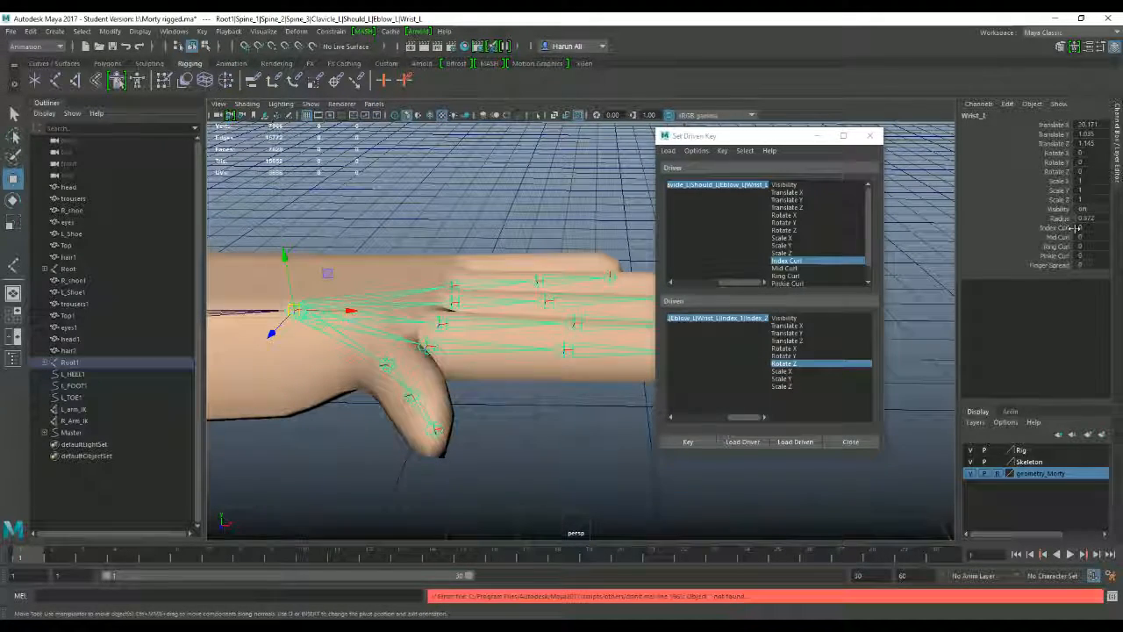
{"action": "left_click", "coordinate": [567, 349]}
{"action": "left_click", "coordinate": [686, 443]}
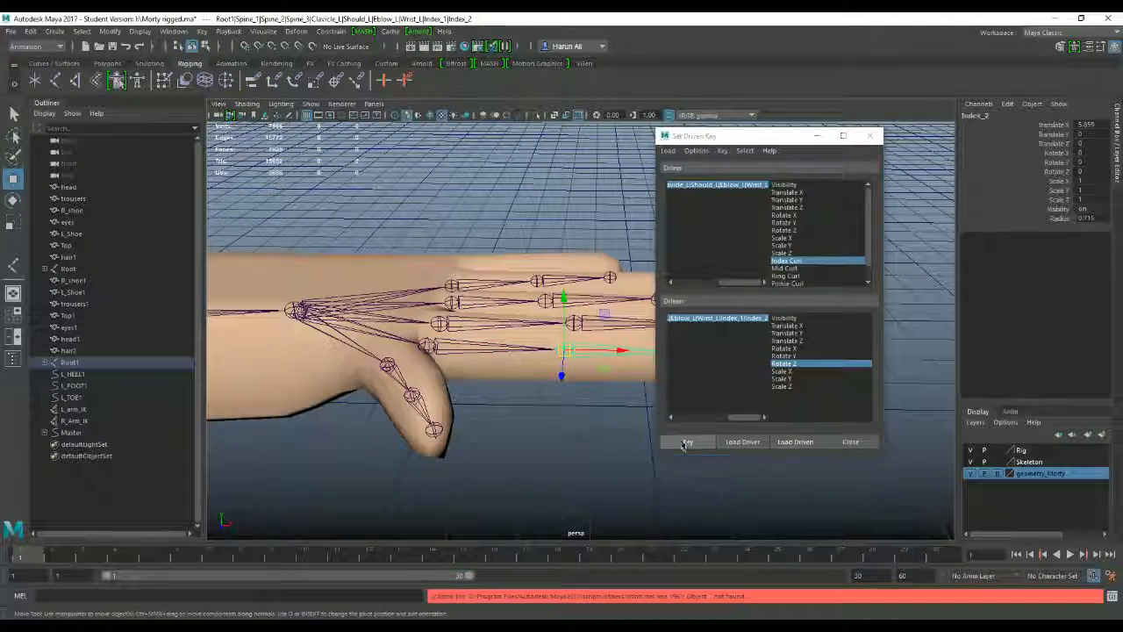
With the wrist's Index Curl set to 10, set Index_2's Rotate Z to -60 and key it as driven.
{"action": "left_click", "coordinate": [297, 311]}
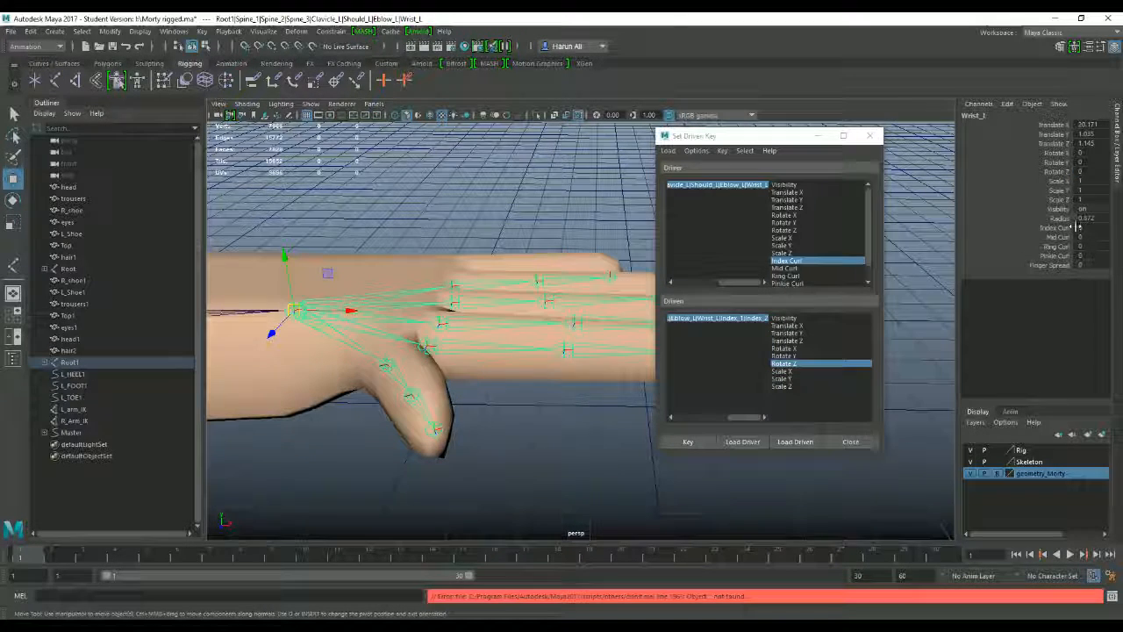
{"action": "left_click_drag", "start_coordinate": [1079, 229], "coordinate": [1094, 230], "text": "ctrl"}
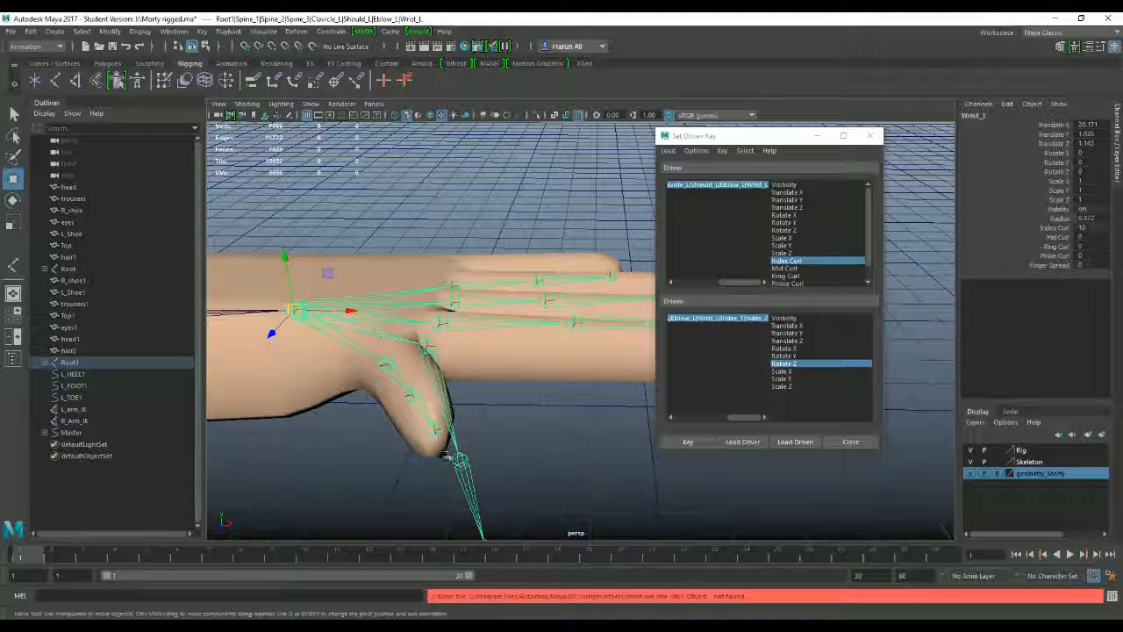
{"action": "left_click", "coordinate": [457, 458]}
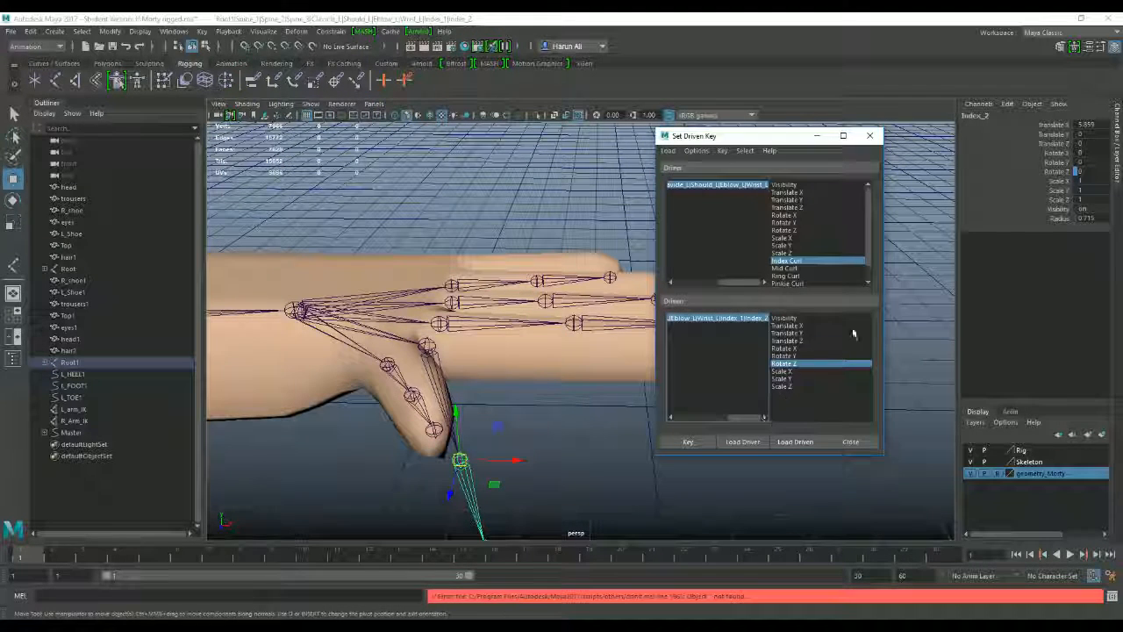
{"action": "left_click", "coordinate": [1079, 171]}
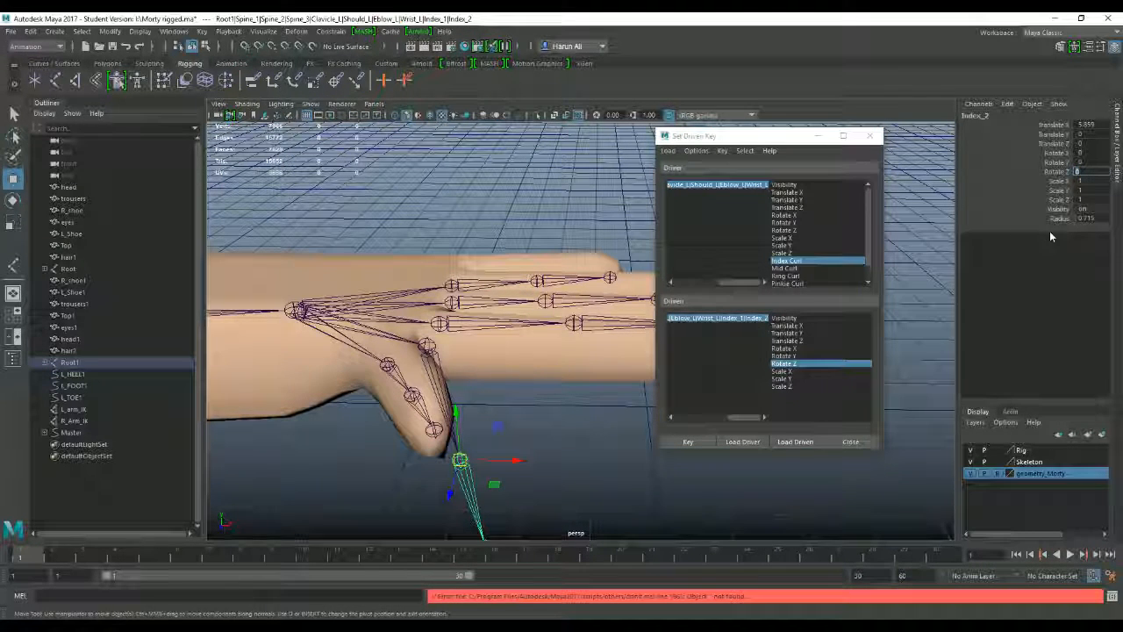
{"action": "type", "text": "-60"}
{"action": "key", "text": "Return"}
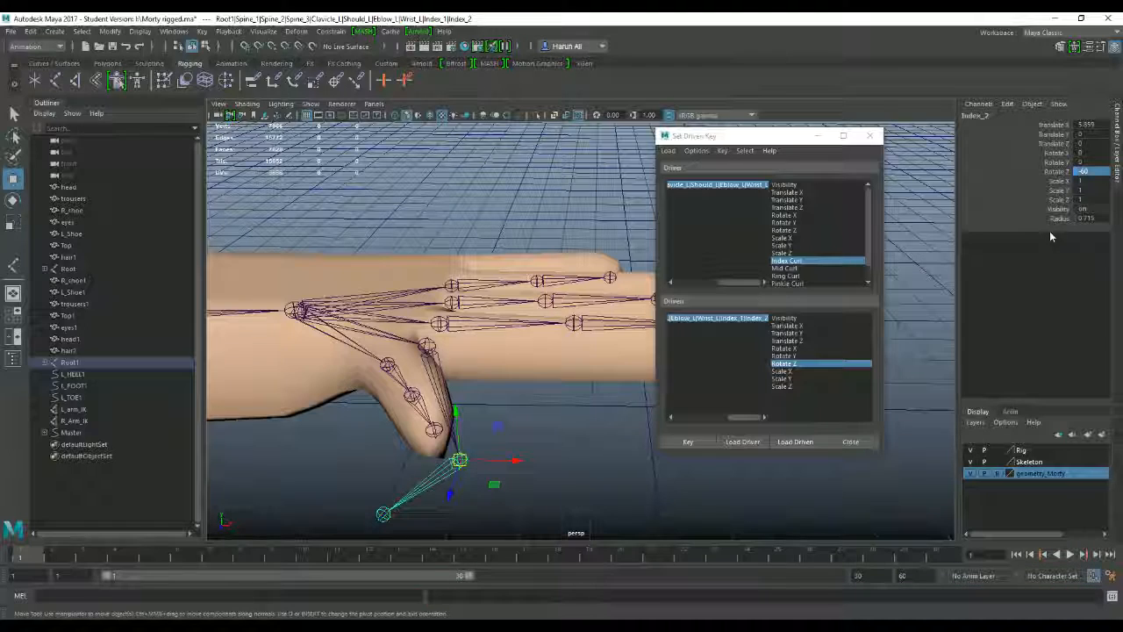
{"action": "left_click_drag", "start_coordinate": [562, 444], "coordinate": [567, 404], "text": "alt"}
{"action": "left_click", "coordinate": [696, 446]}
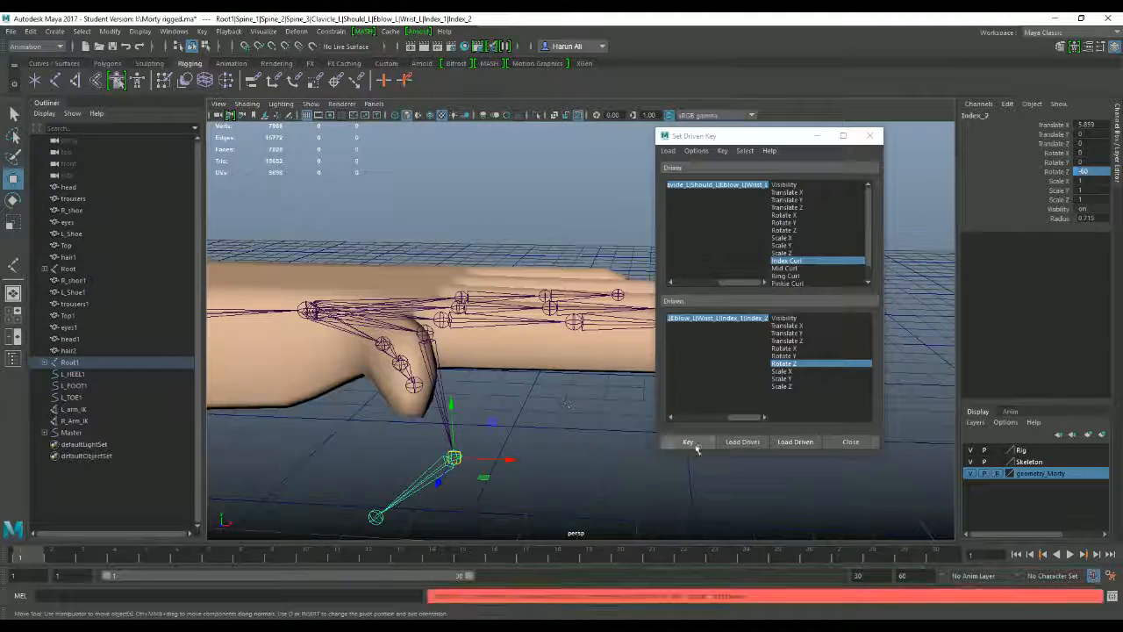
{"action": "left_click", "coordinate": [696, 446]}
Test the full index finger curl by varying the wrist's Index Curl, finishing with the attribute at 0.
{"action": "scroll", "coordinate": [509, 403], "scroll_direction": "down", "scroll_amount": 5}
{"action": "left_click_drag", "start_coordinate": [504, 307], "coordinate": [484, 346], "text": "alt"}
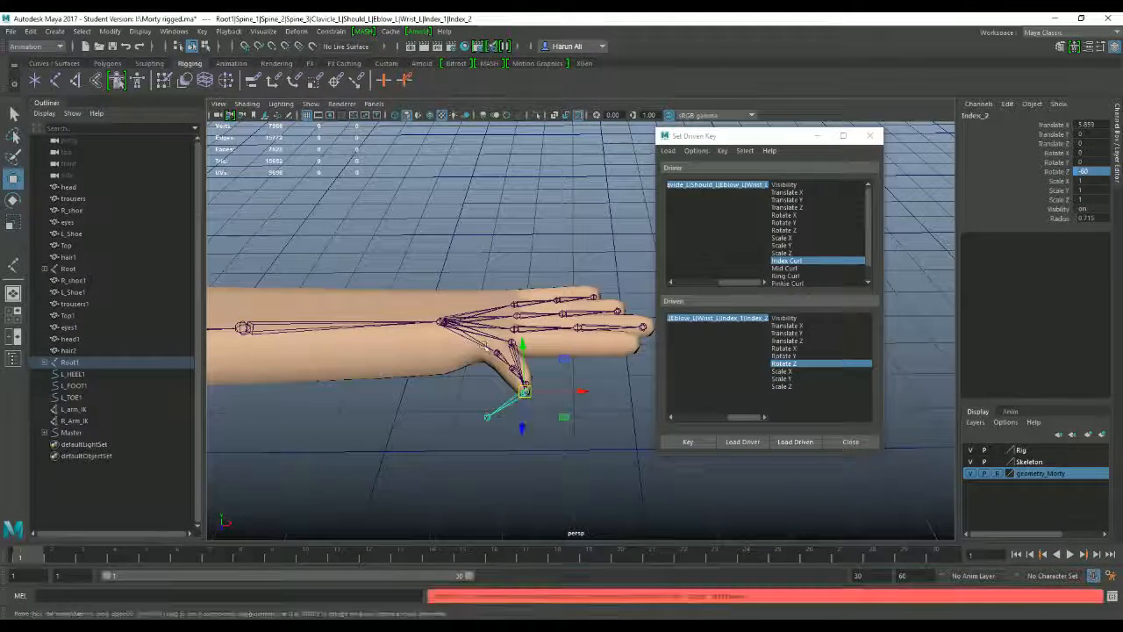
{"action": "left_click", "coordinate": [442, 323]}
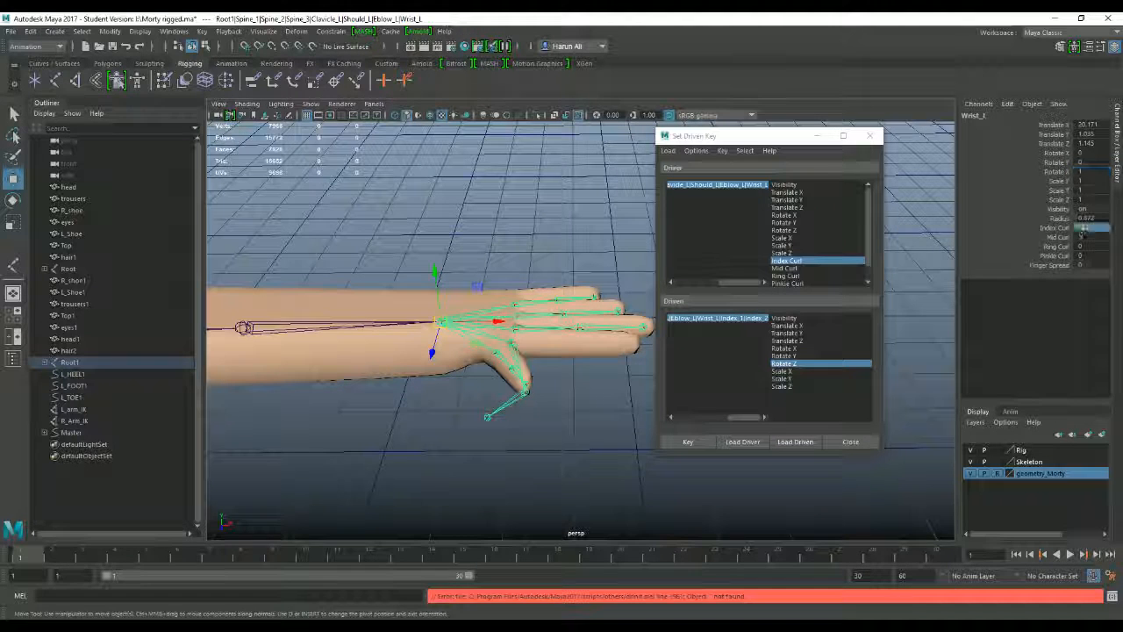
{"action": "type", "text": "10"}
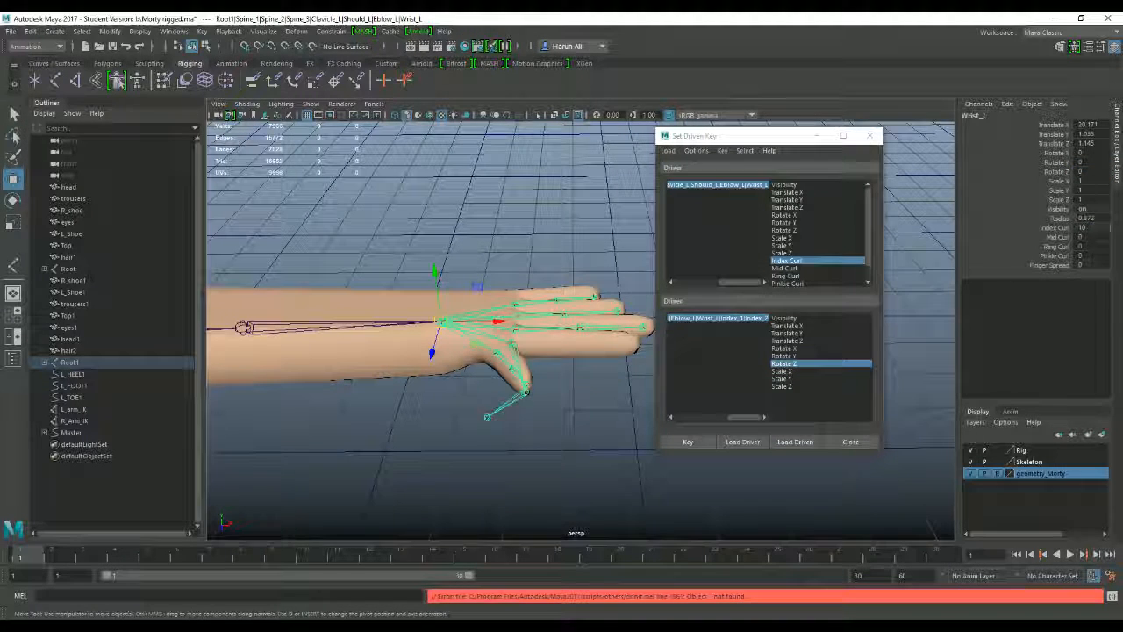
{"action": "mouse_move", "coordinate": [614, 413]}
{"action": "middle_mouse_down"}
{"action": "mouse_move", "coordinate": [526, 413]}
{"action": "mouse_move", "coordinate": [614, 412]}
{"action": "middle_mouse_up"}
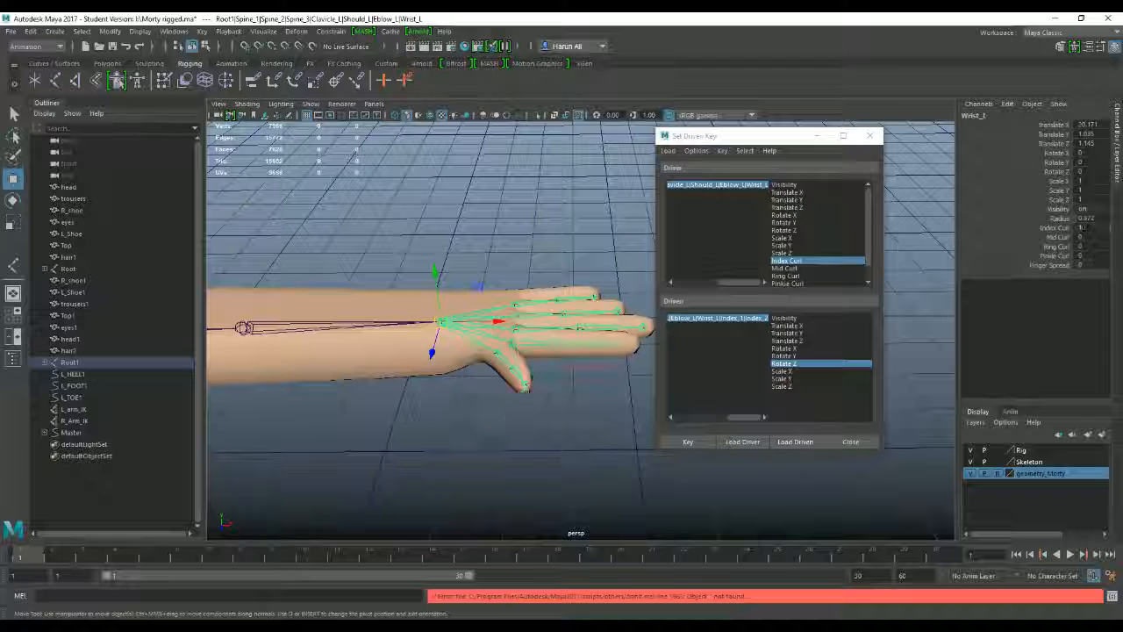
{"action": "key", "text": "Return"}
{"action": "type", "text": "0"}
{"action": "key", "text": "Return"}
Choose the wrist's Mid Curl as driver attribute and load the Middle_1 joint's Rotate Z as the driven attribute.
{"action": "left_click_drag", "start_coordinate": [605, 280], "coordinate": [514, 313], "text": "alt"}
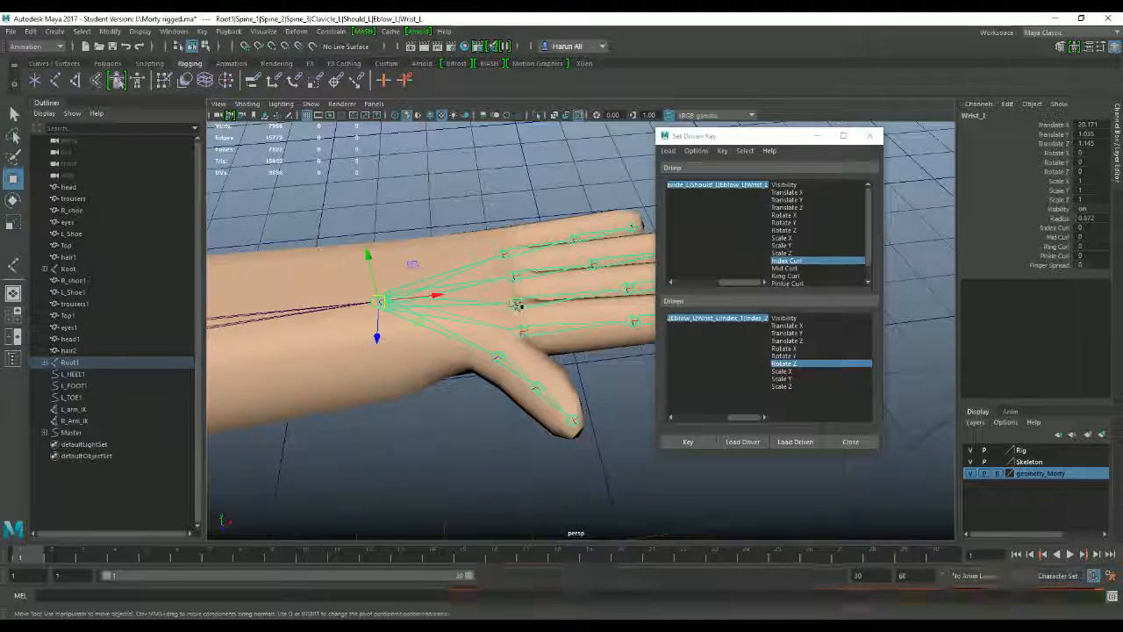
{"action": "left_click", "coordinate": [518, 305]}
{"action": "left_click", "coordinate": [389, 304]}
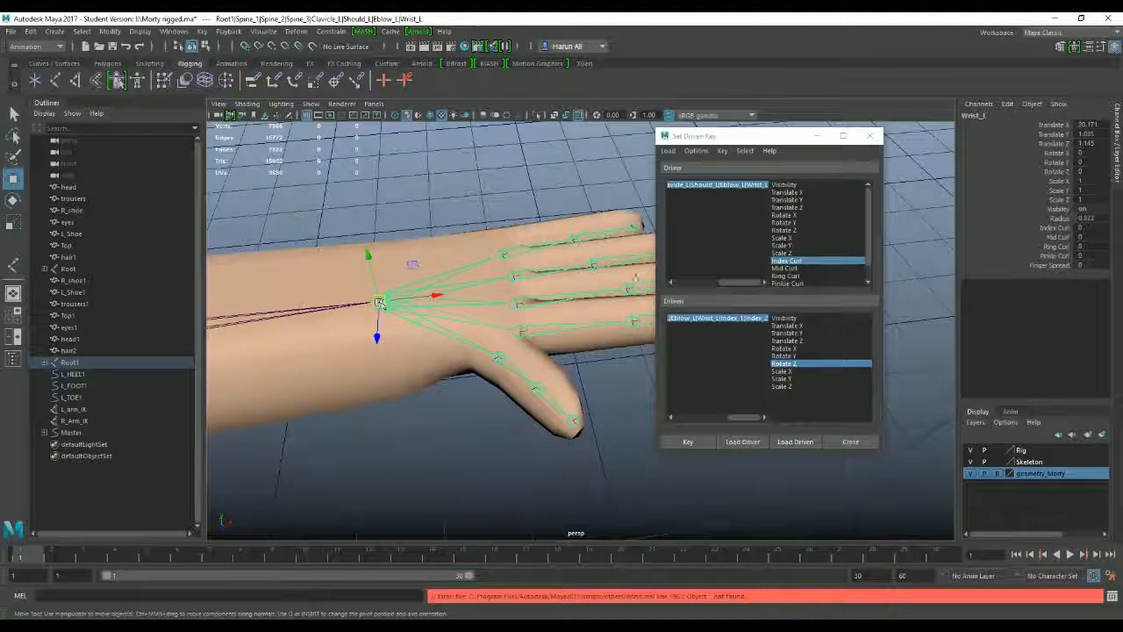
{"action": "scroll", "coordinate": [812, 276], "scroll_direction": "down", "scroll_amount": 1}
{"action": "left_click", "coordinate": [796, 257]}
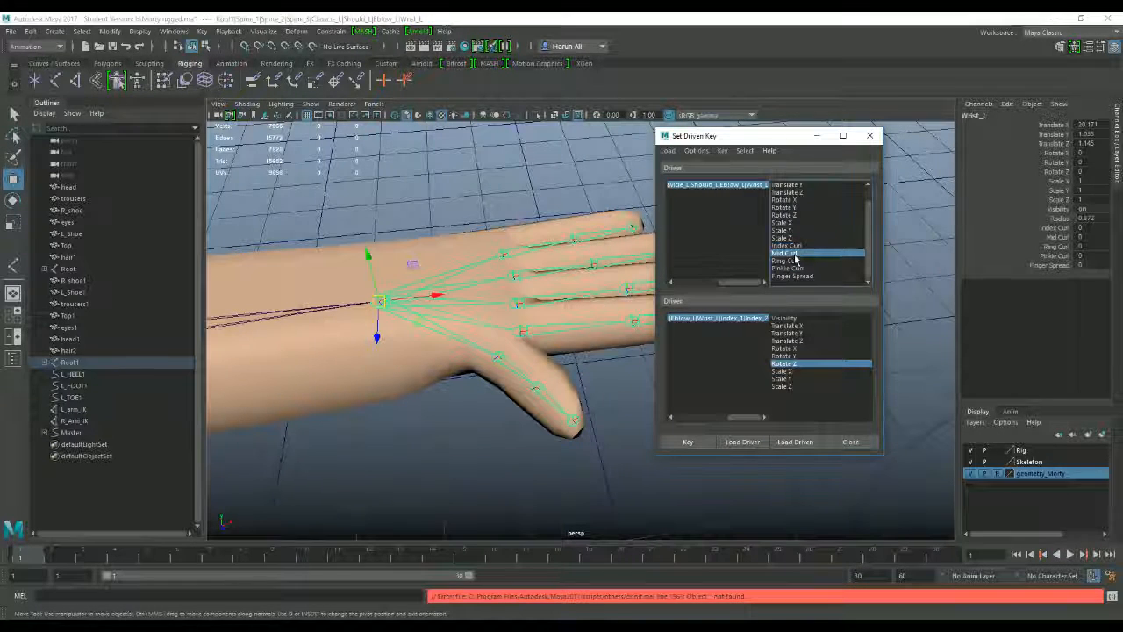
{"action": "left_click_drag", "start_coordinate": [579, 286], "coordinate": [564, 273], "text": "alt"}
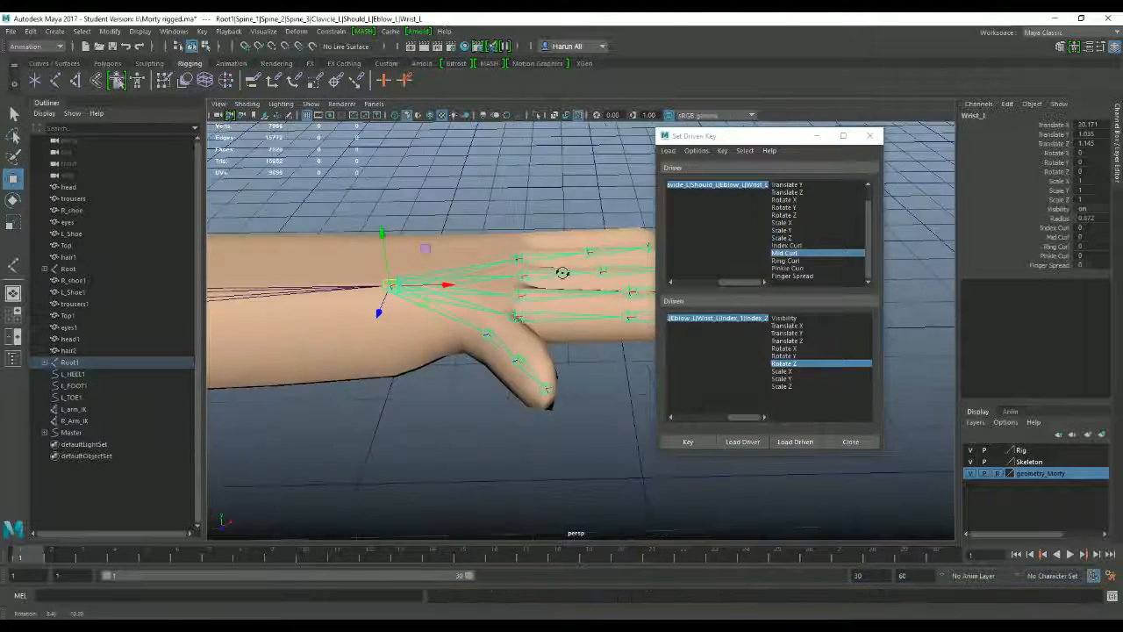
{"action": "left_click", "coordinate": [520, 293]}
{"action": "left_click_drag", "start_coordinate": [581, 326], "coordinate": [450, 329], "text": "alt"}
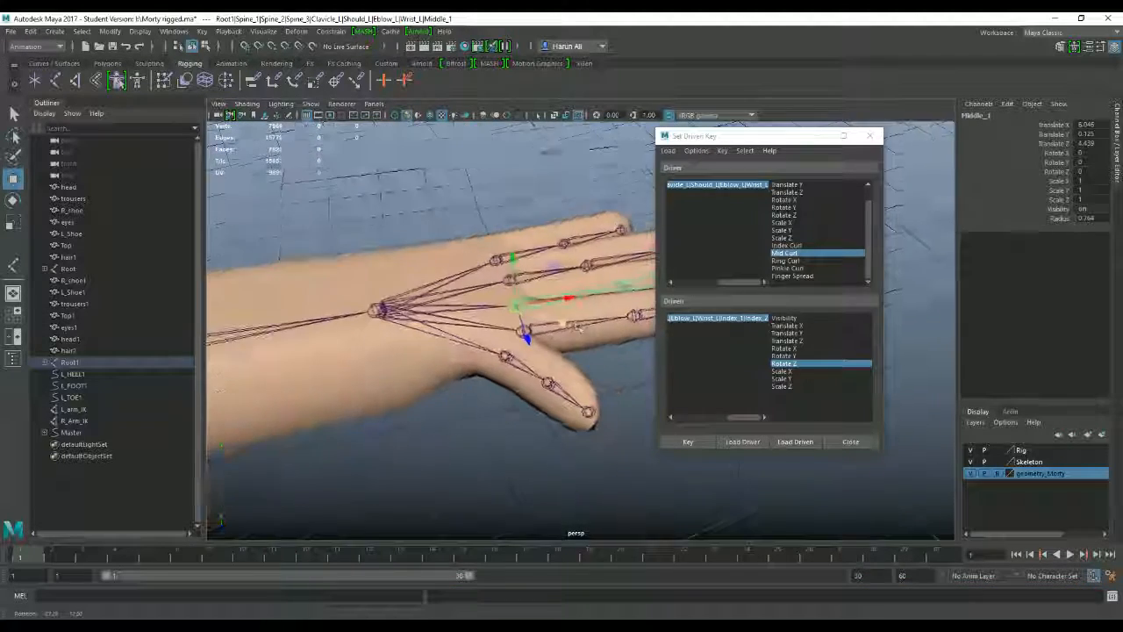
{"action": "left_click", "coordinate": [787, 445]}
{"action": "left_click", "coordinate": [787, 443]}
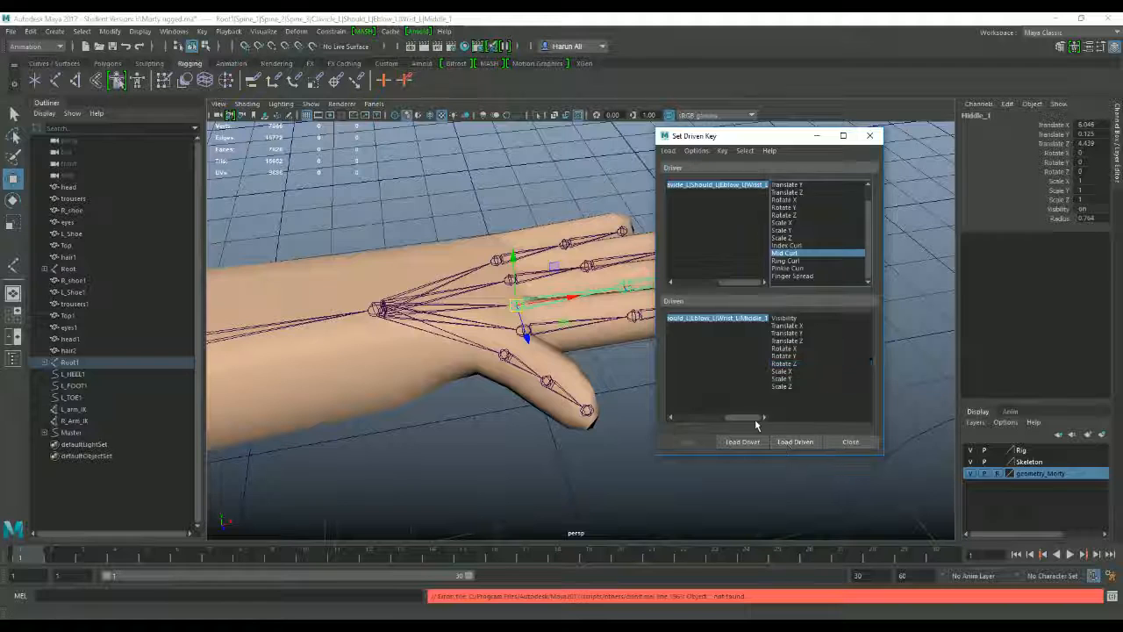
{"action": "left_click", "coordinate": [810, 364]}
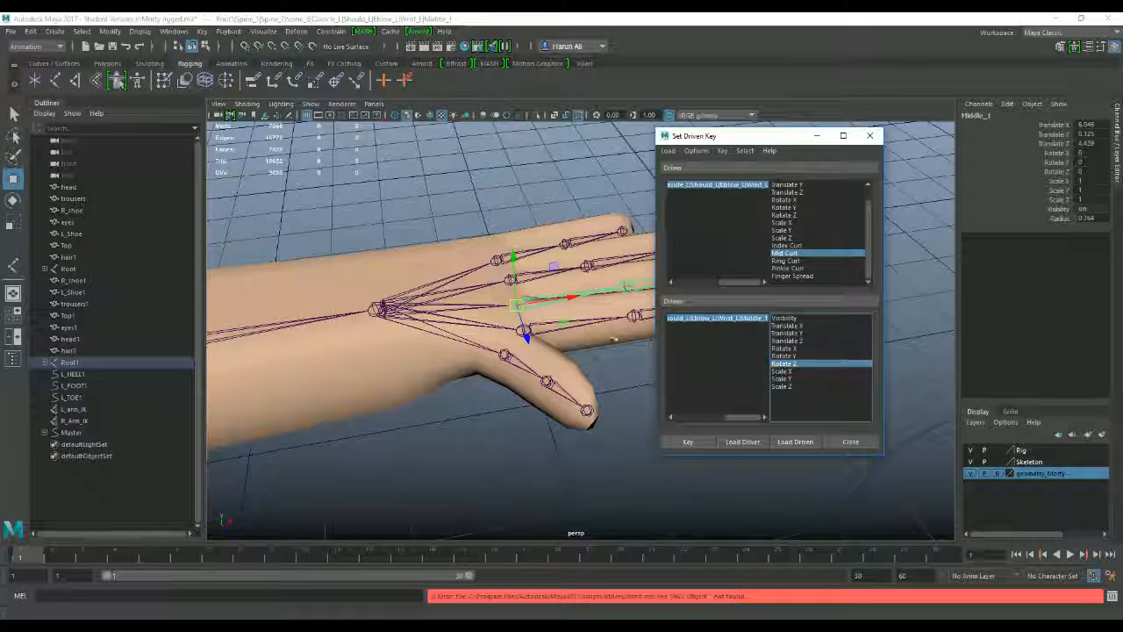
Key Middle_1's Rotate Z at its rest pose as driven by Mid Curl.
{"action": "left_click", "coordinate": [379, 313]}
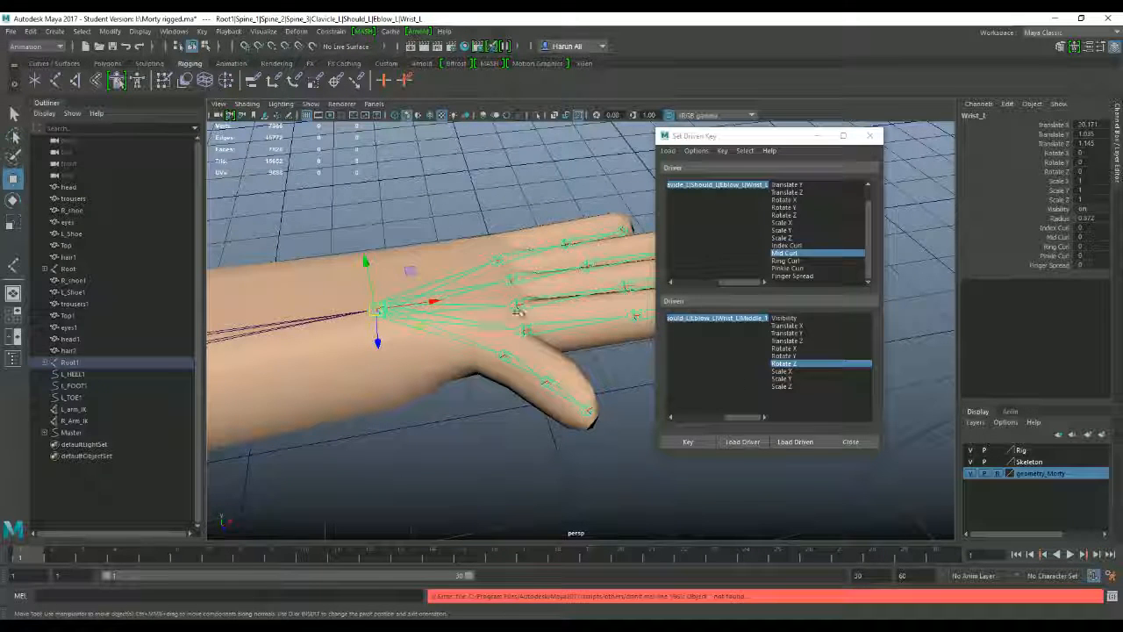
{"action": "left_click", "coordinate": [517, 308]}
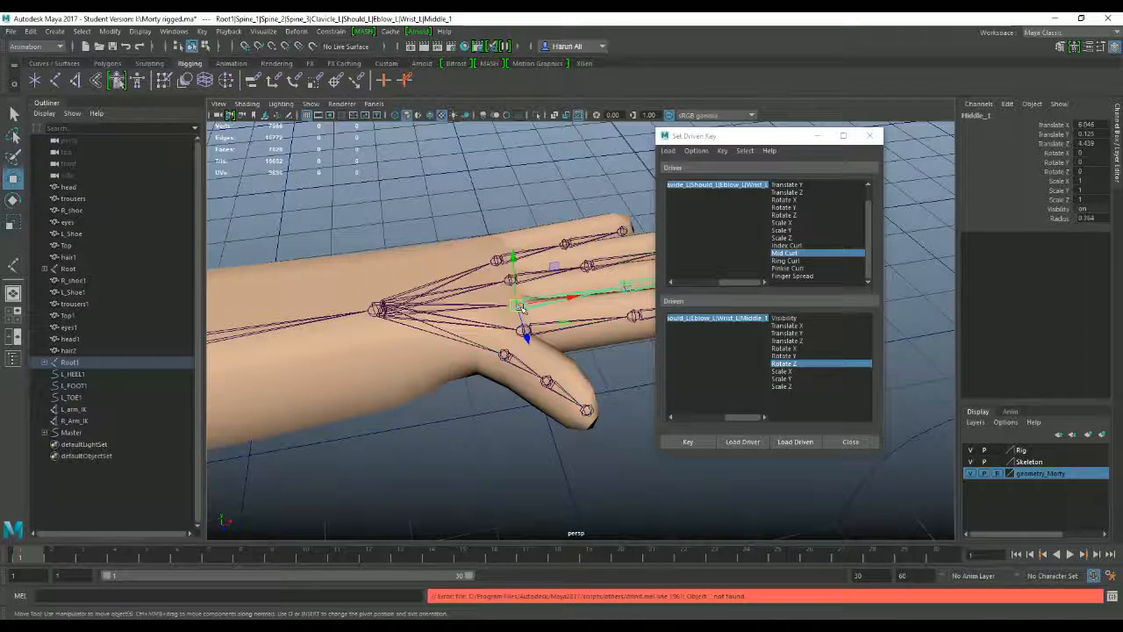
{"action": "left_click", "coordinate": [699, 438]}
Load the Middle_2 joint as the driven object and key its Rotate Z at rest against Mid Curl.
{"action": "middle_click_drag", "start_coordinate": [619, 367], "coordinate": [577, 378], "text": "alt"}
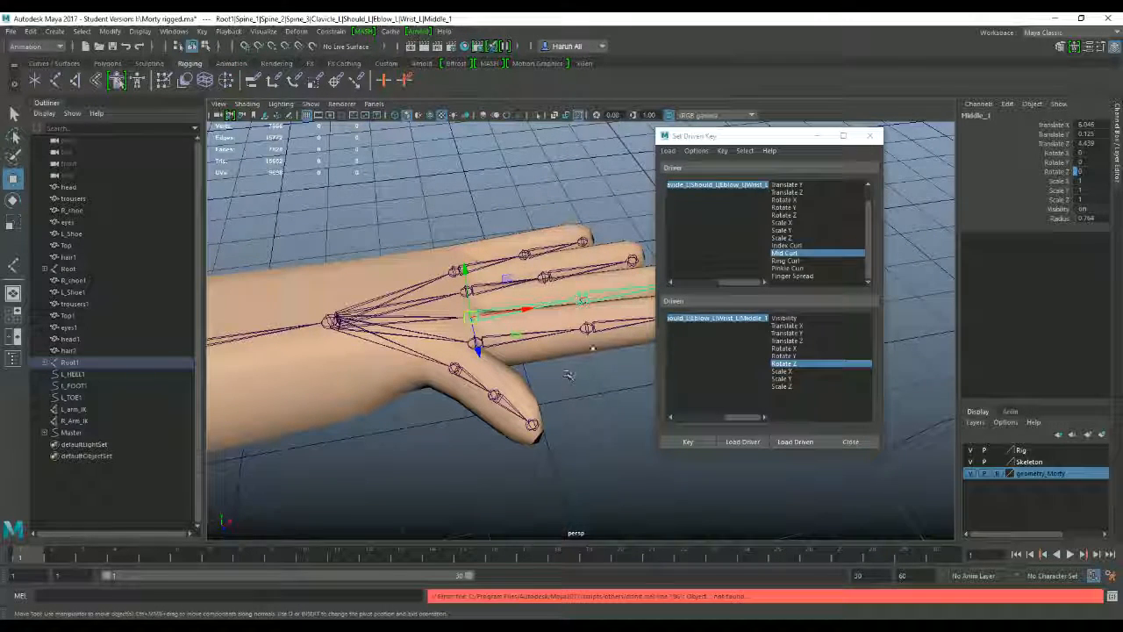
{"action": "key", "text": "Down"}
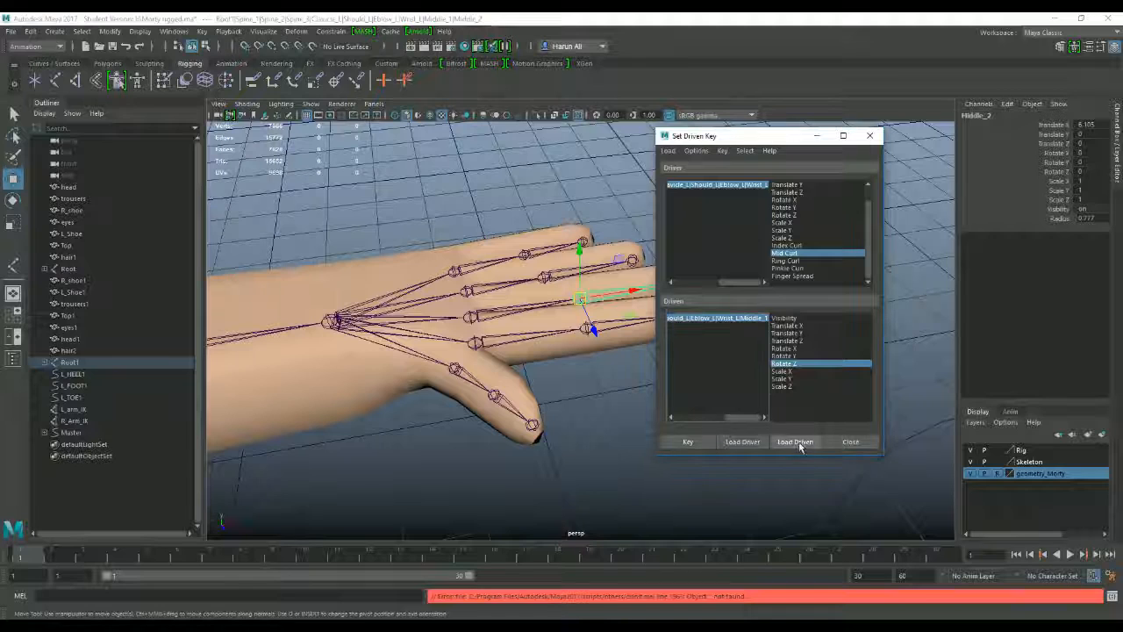
{"action": "left_click", "coordinate": [796, 441]}
{"action": "left_click", "coordinate": [796, 363]}
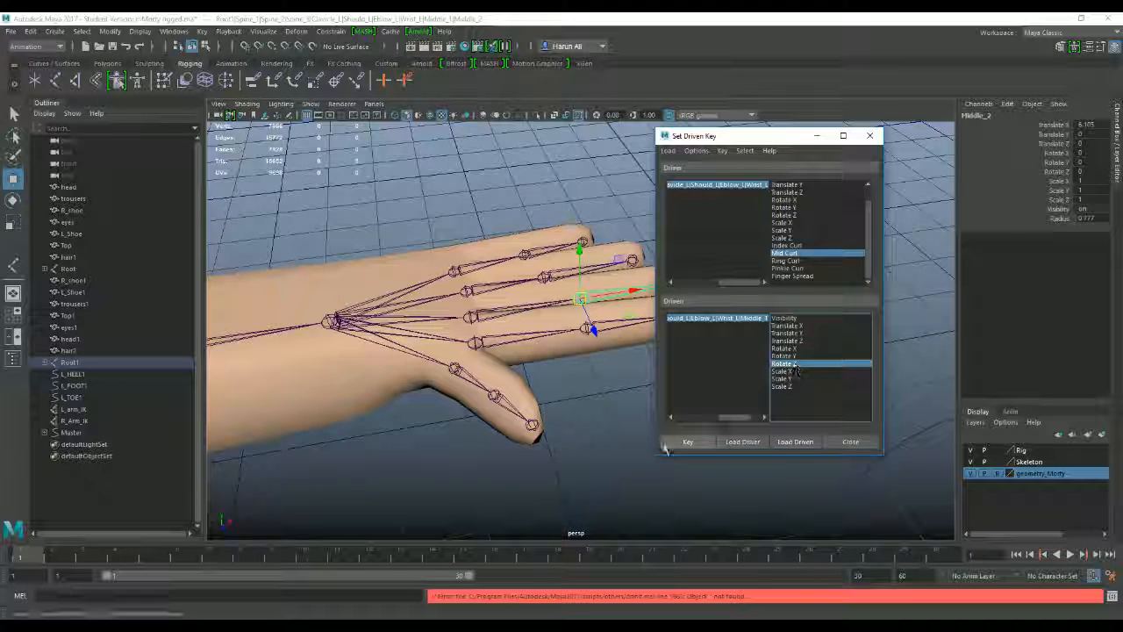
{"action": "left_click", "coordinate": [766, 418]}
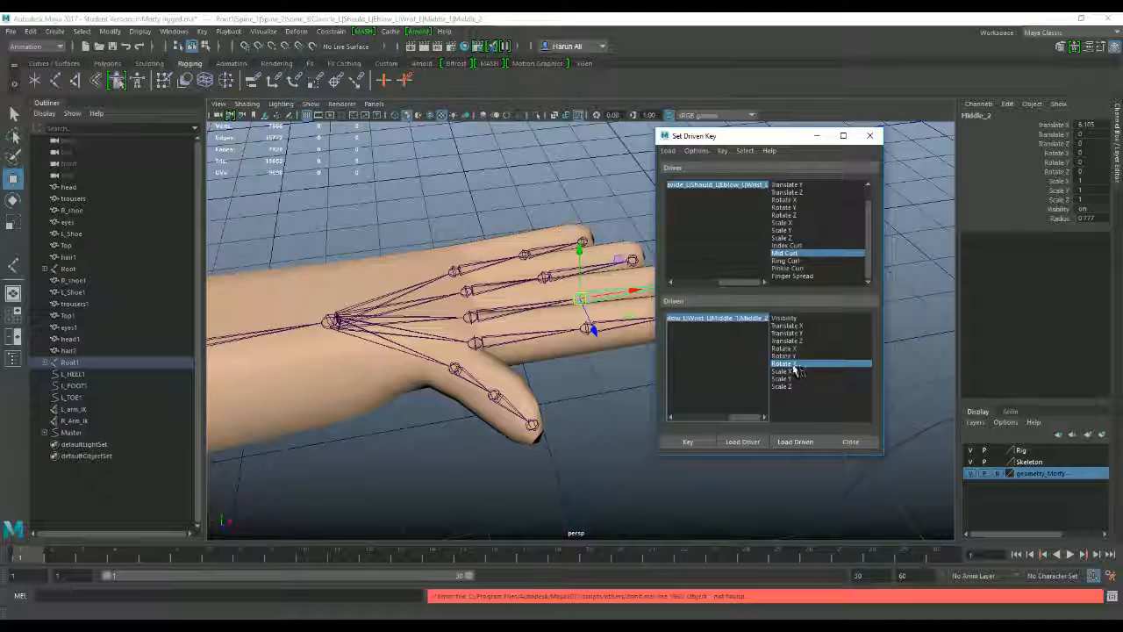
{"action": "left_click", "coordinate": [692, 442]}
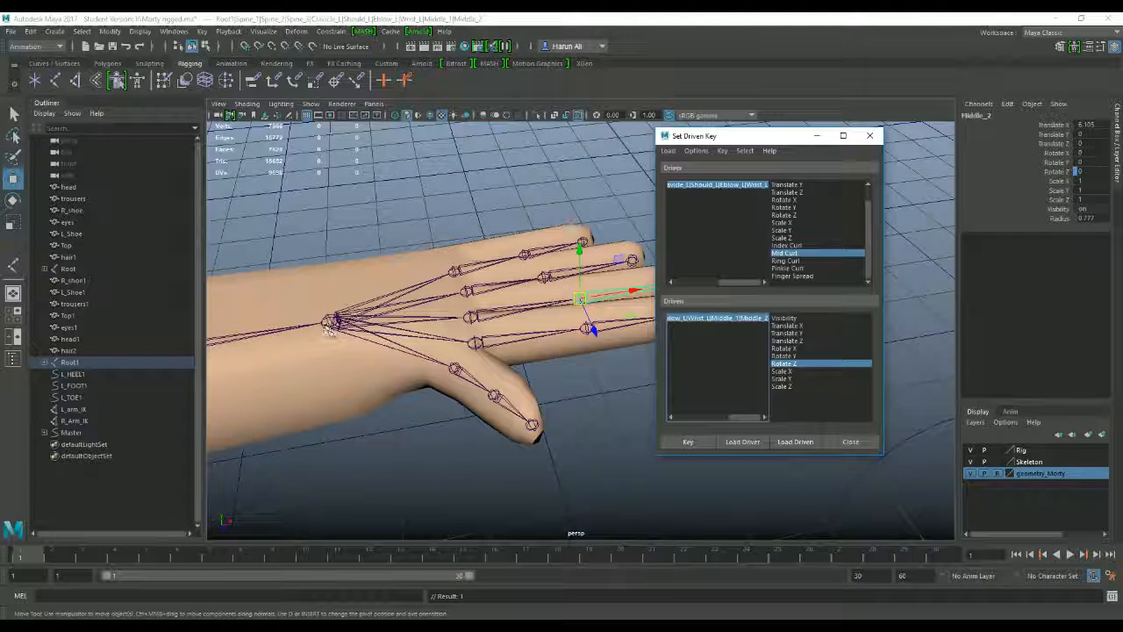
Set the left wrist joint's Mid Curl attribute to 10.
{"action": "left_click", "coordinate": [331, 327]}
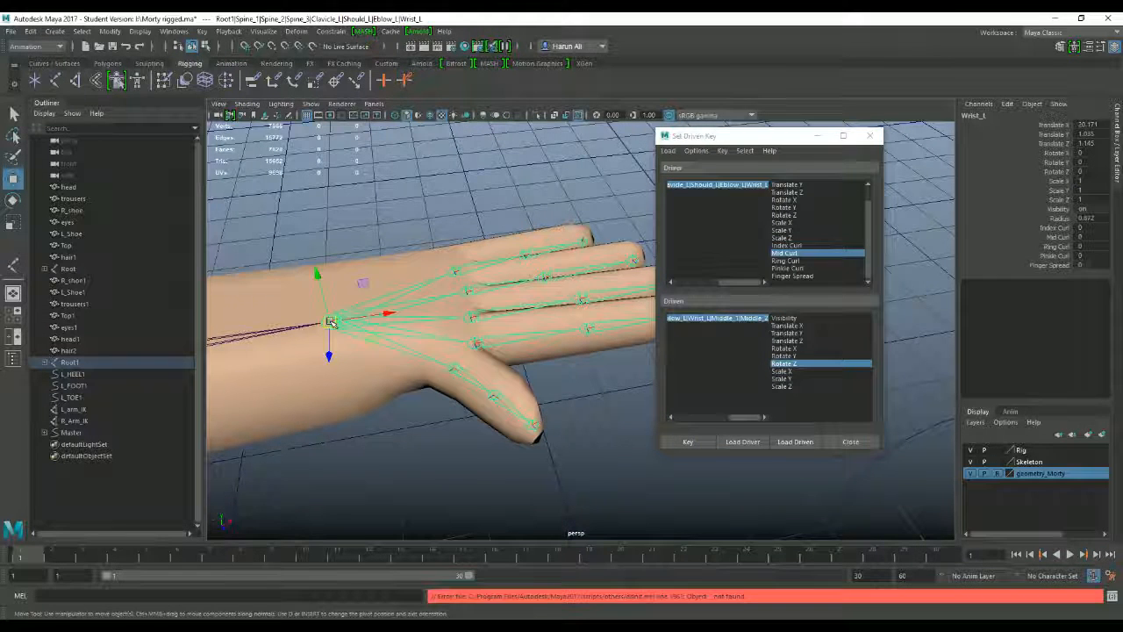
{"action": "double_click", "coordinate": [1077, 237]}
{"action": "type", "text": "10"}
{"action": "key", "text": "Return"}
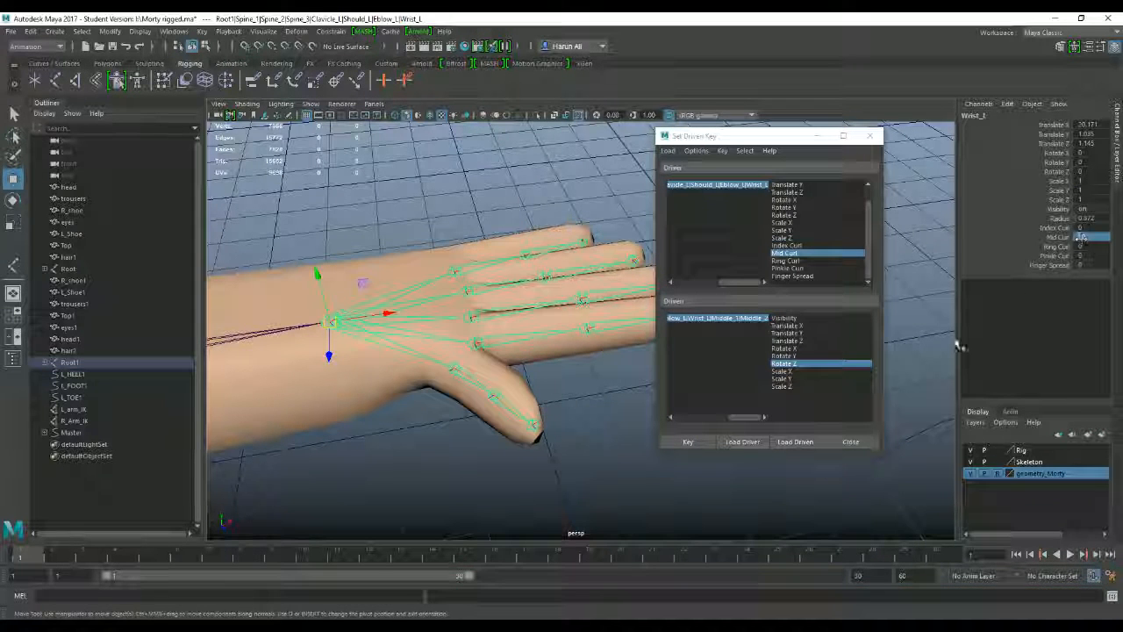
Load the Middle_1 joint as the driven object, and key its Rotate Z at -80 against Mid Curl.
{"action": "left_click", "coordinate": [765, 417]}
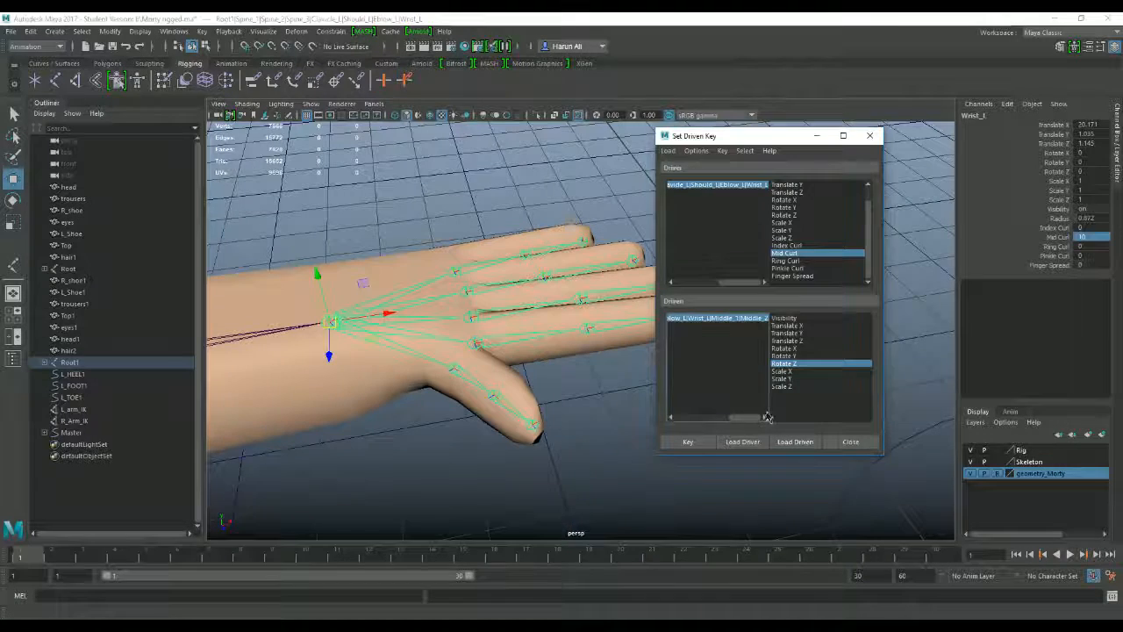
{"action": "left_click_drag", "start_coordinate": [571, 387], "coordinate": [492, 328], "text": "alt"}
{"action": "left_click", "coordinate": [474, 320]}
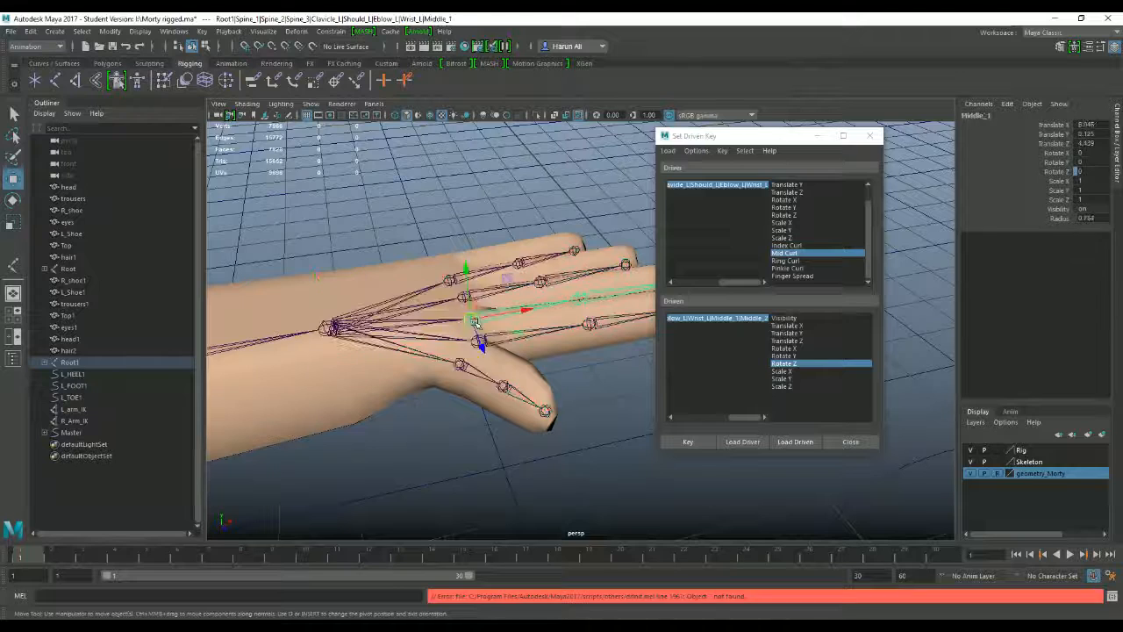
{"action": "left_click", "coordinate": [795, 442]}
{"action": "left_click", "coordinate": [1089, 173]}
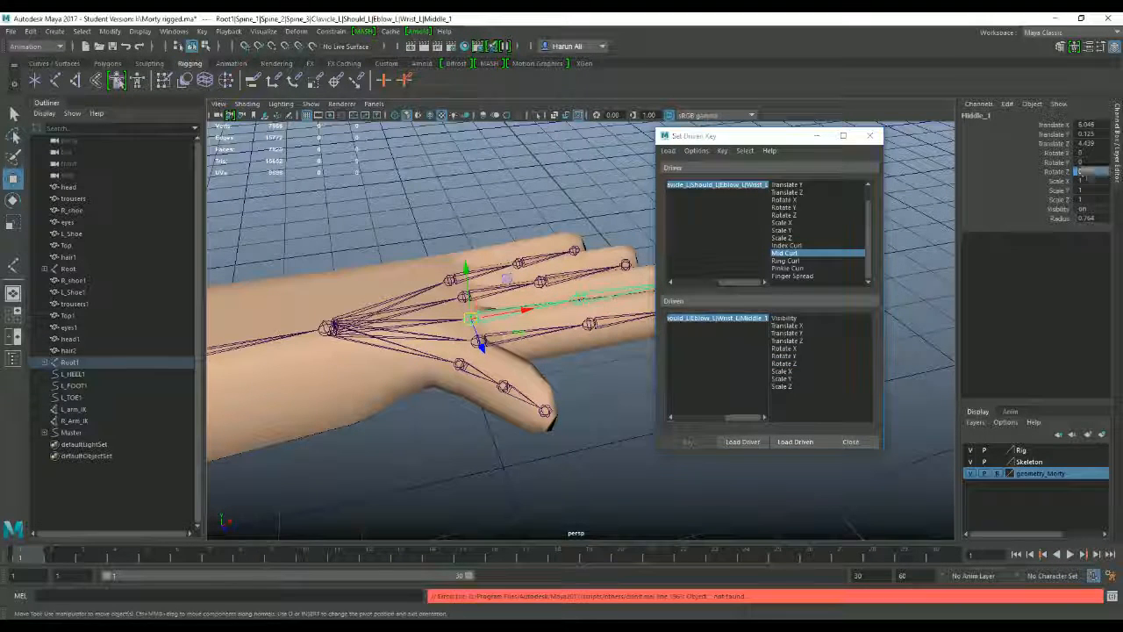
{"action": "type", "text": "-80"}
{"action": "key", "text": "Return"}
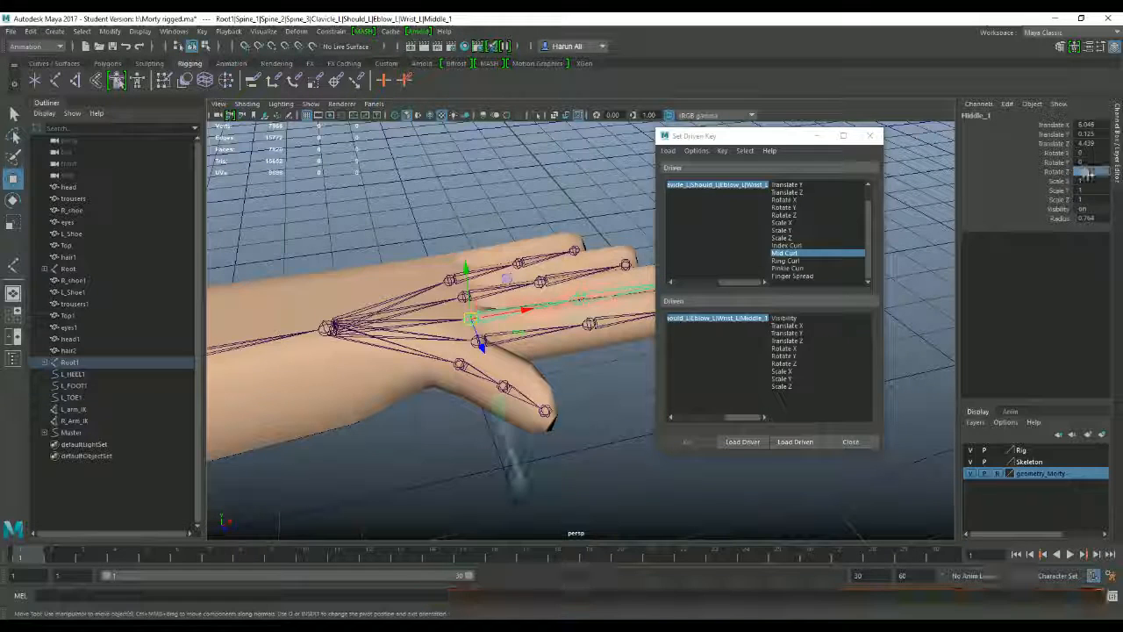
{"action": "left_click_drag", "start_coordinate": [530, 361], "coordinate": [551, 387], "text": "alt"}
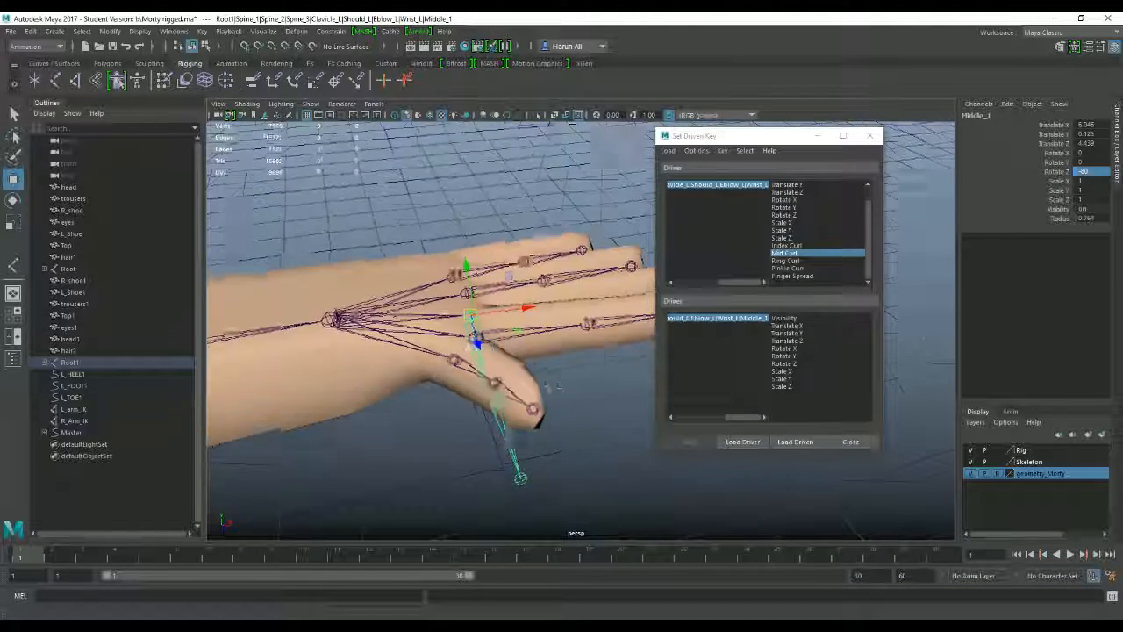
{"action": "left_click", "coordinate": [811, 363]}
{"action": "left_click", "coordinate": [688, 442]}
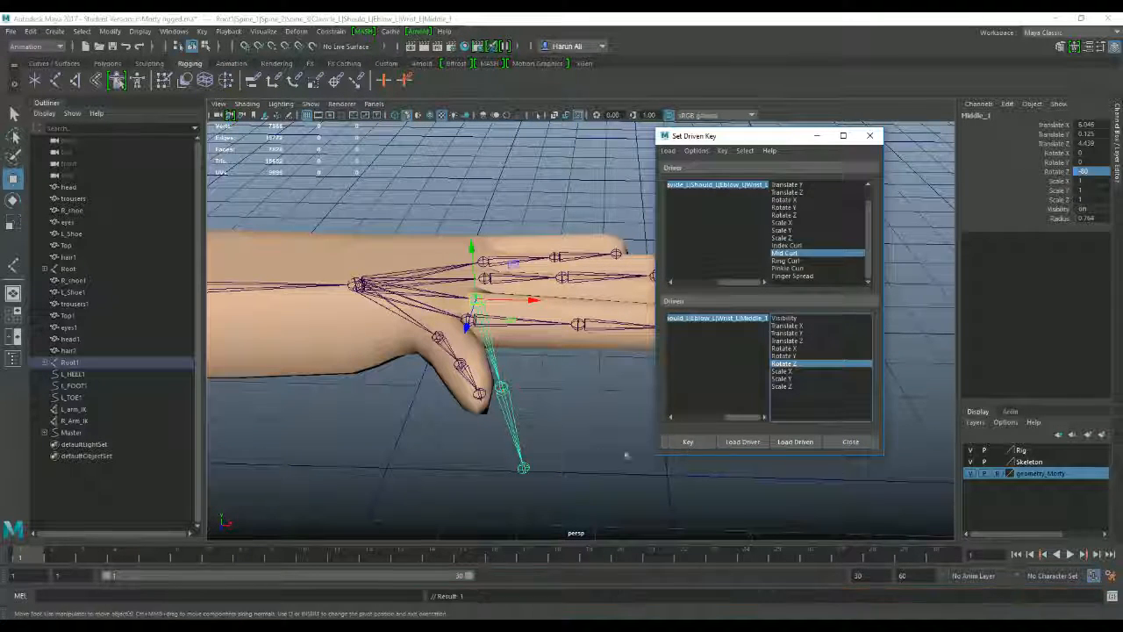
Load the Middle_2 joint as the driven object, and key its Rotate Z at -60 against Mid Curl.
{"action": "left_click", "coordinate": [503, 389]}
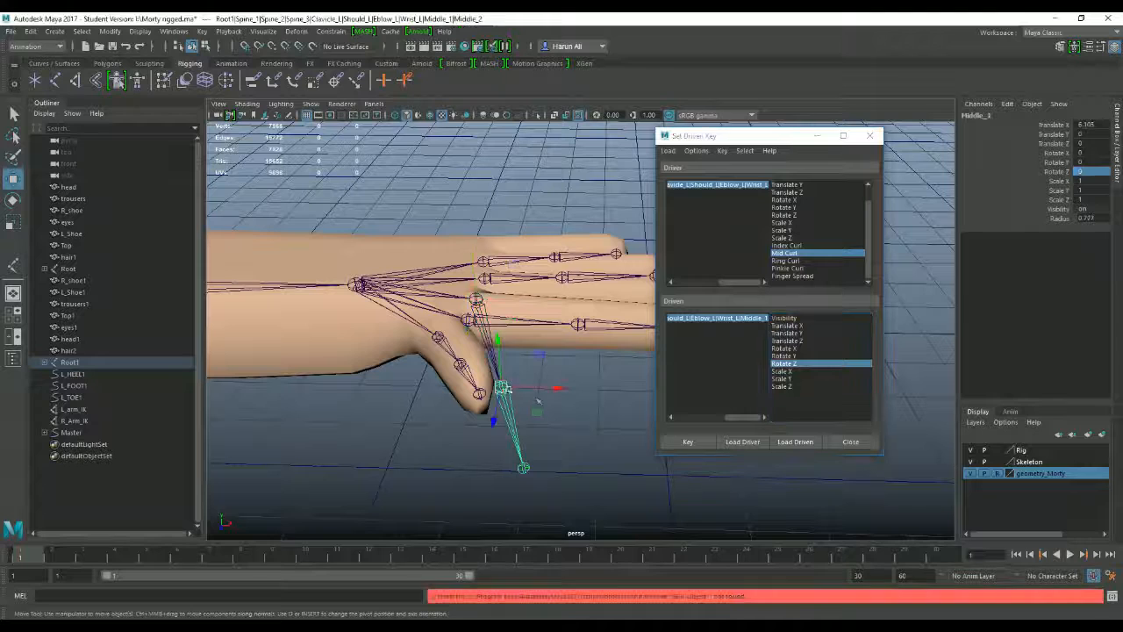
{"action": "left_click", "coordinate": [796, 443]}
{"action": "left_click", "coordinate": [798, 363]}
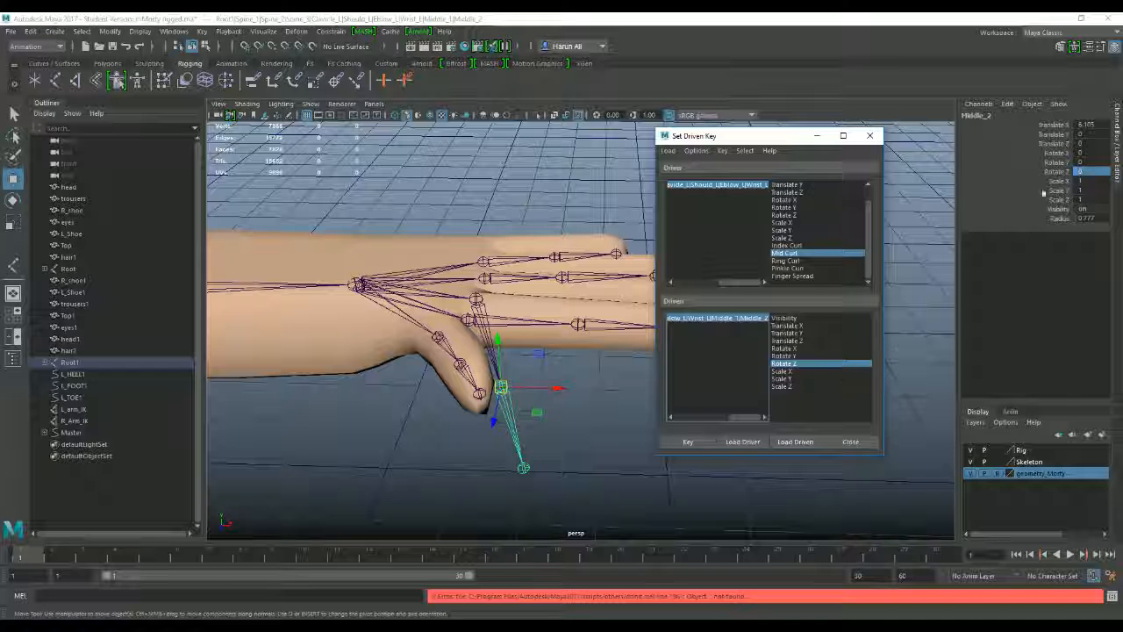
{"action": "left_click", "coordinate": [1085, 172]}
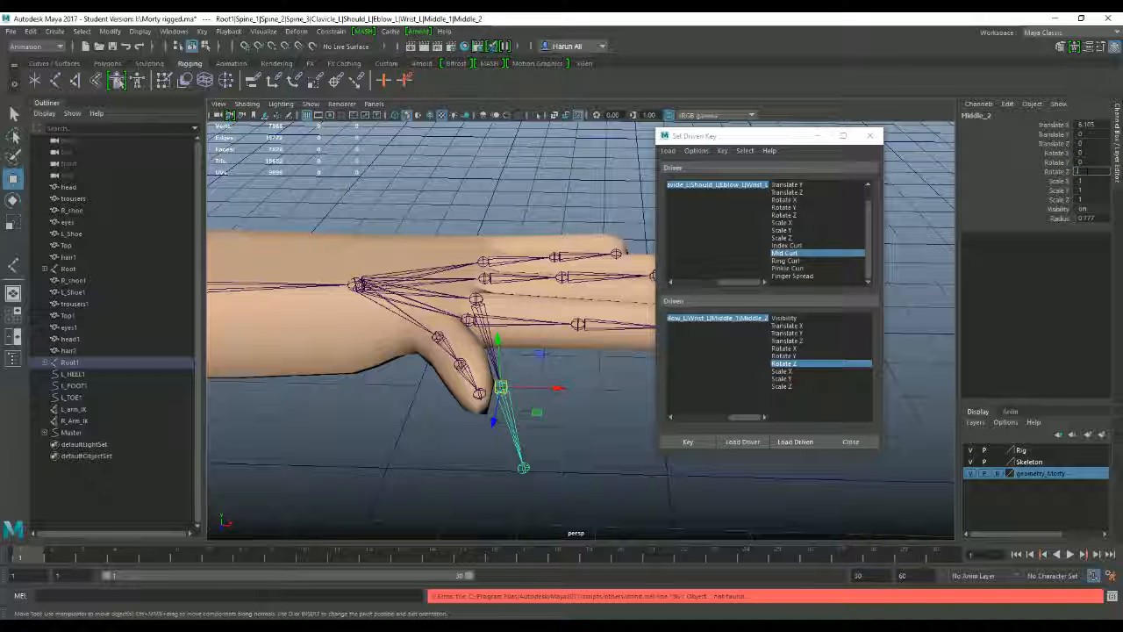
{"action": "type", "text": "-60"}
{"action": "key", "text": "Return"}
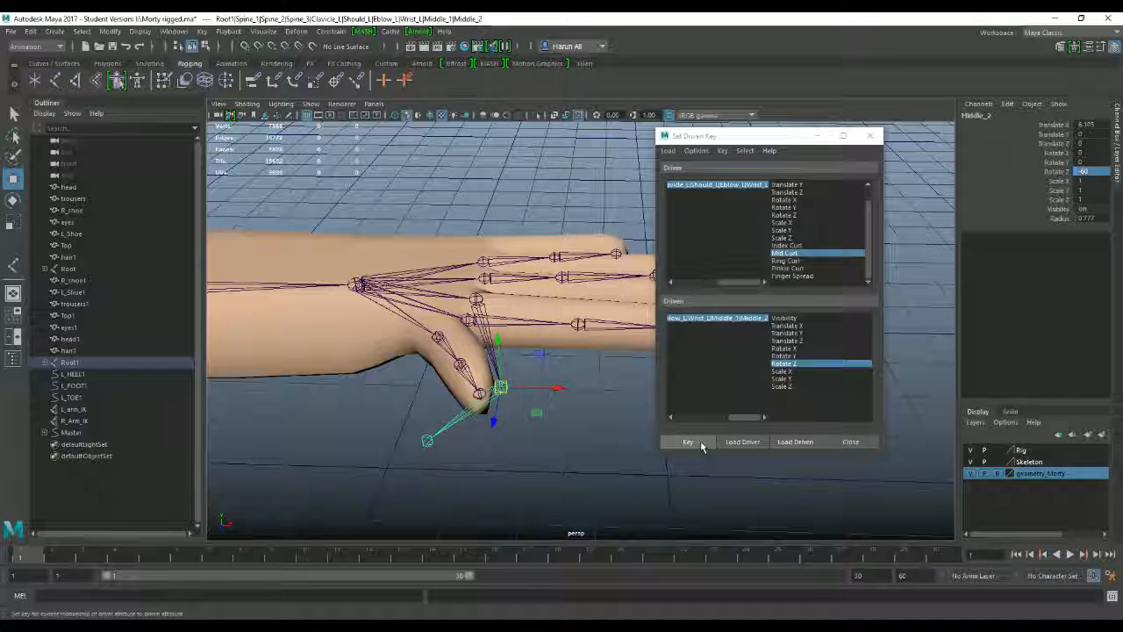
{"action": "left_click", "coordinate": [689, 442]}
Test the index and middle finger curls with the left wrist's Index Curl and Mid Curl at 10.
{"action": "left_click", "coordinate": [717, 185]}
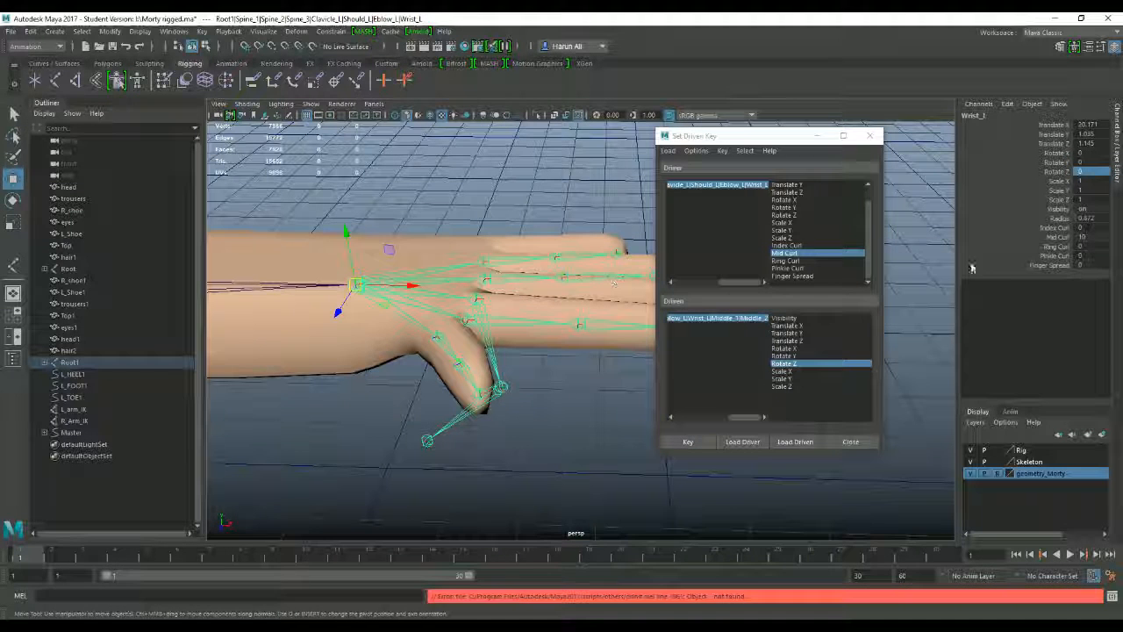
{"action": "middle_click_drag", "start_coordinate": [1082, 237], "coordinate": [1106, 241]}
{"action": "left_click_drag", "start_coordinate": [474, 351], "coordinate": [484, 271], "text": "alt"}
{"action": "left_click", "coordinate": [484, 243]}
{"action": "left_click_drag", "start_coordinate": [443, 318], "coordinate": [488, 287], "text": "alt"}
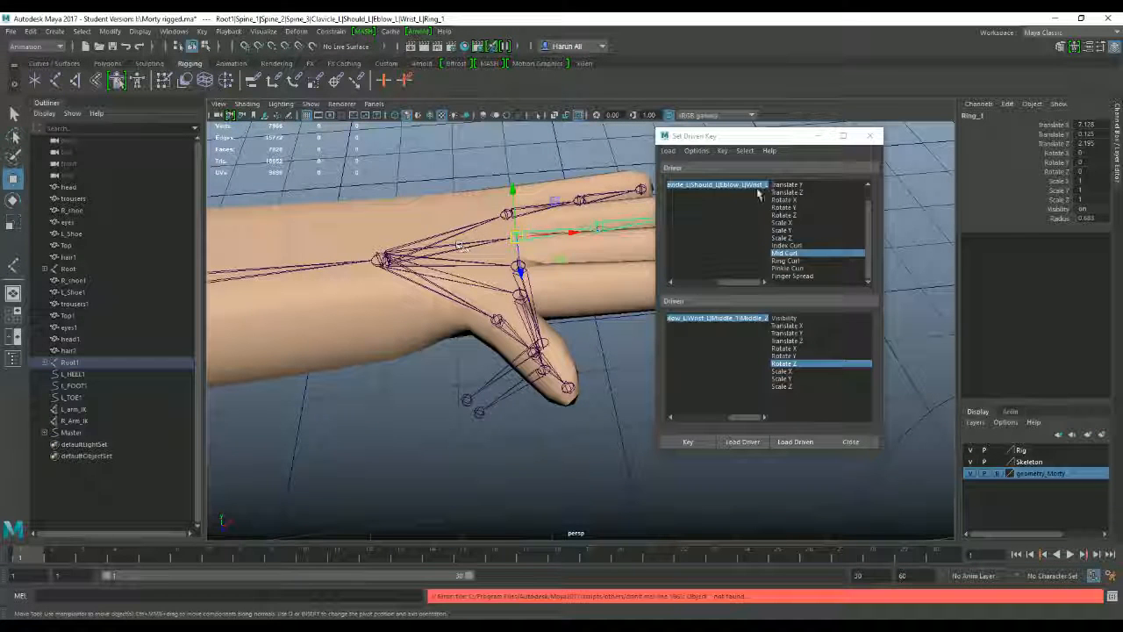
{"action": "left_click", "coordinate": [389, 261]}
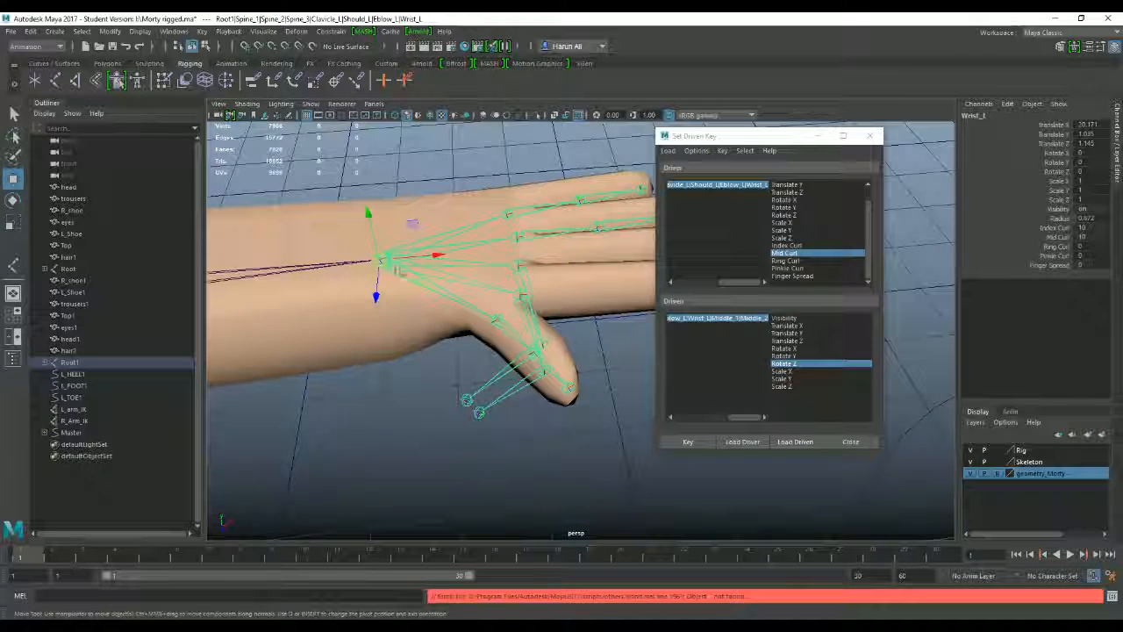
{"action": "left_click_drag", "start_coordinate": [507, 263], "coordinate": [548, 270], "text": "alt"}
{"action": "left_click_drag", "start_coordinate": [570, 309], "coordinate": [650, 303], "text": "alt"}
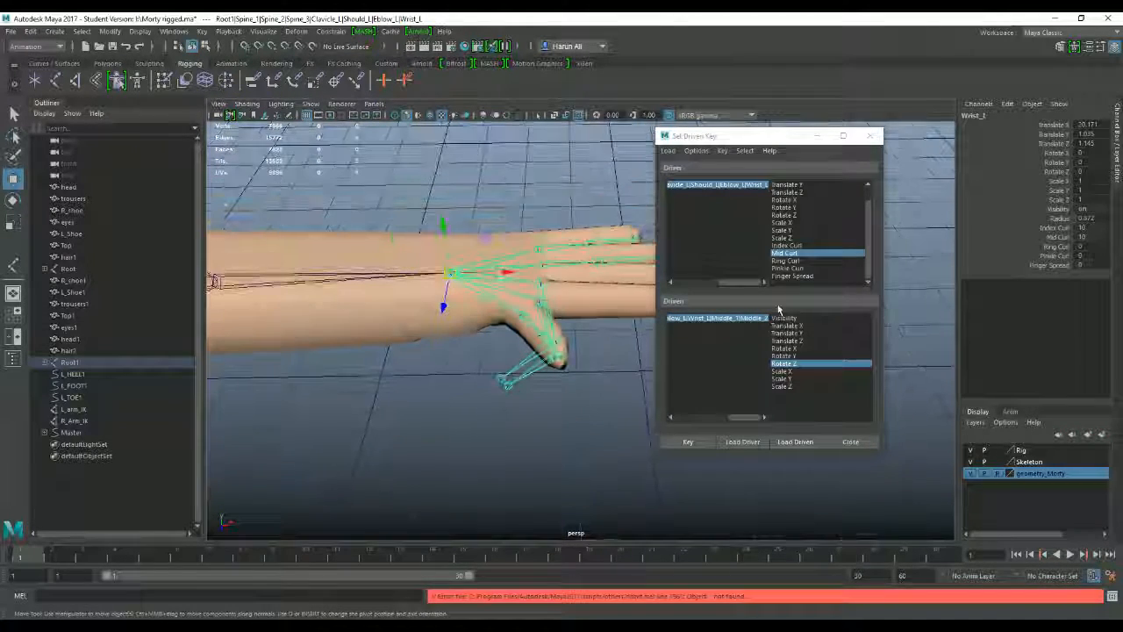
Choose Finger Spread as the driver attribute and reset the wrist's Index Curl and Mid Curl to 0.
{"action": "left_click", "coordinate": [794, 277]}
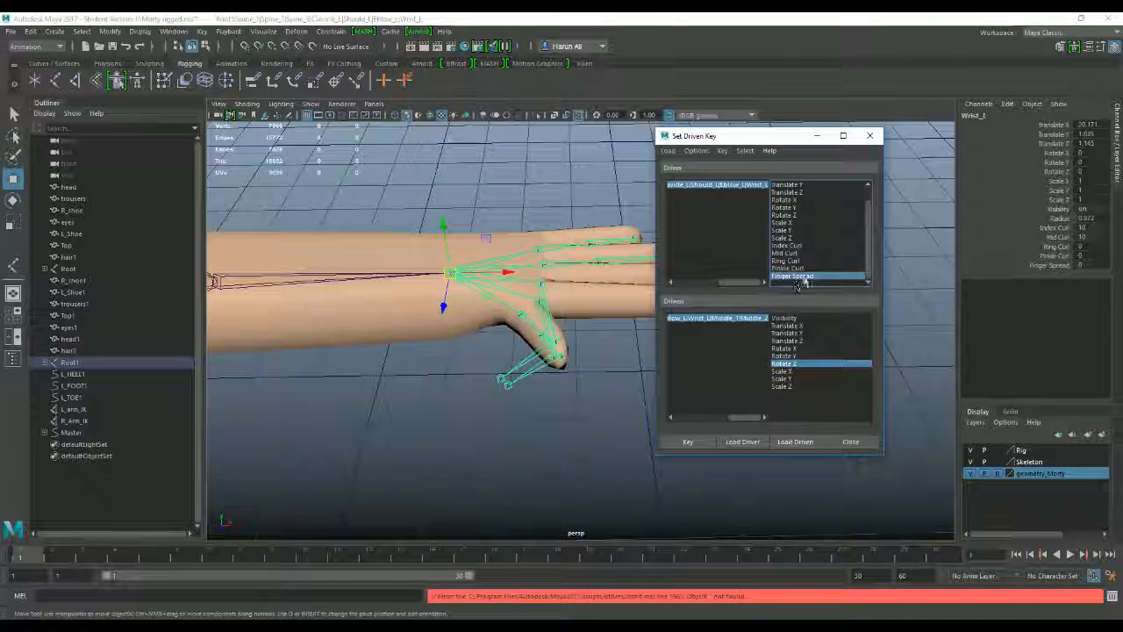
{"action": "left_click_drag", "start_coordinate": [585, 309], "coordinate": [535, 368], "text": "alt"}
{"action": "middle_click_drag", "start_coordinate": [1097, 230], "coordinate": [1079, 247]}
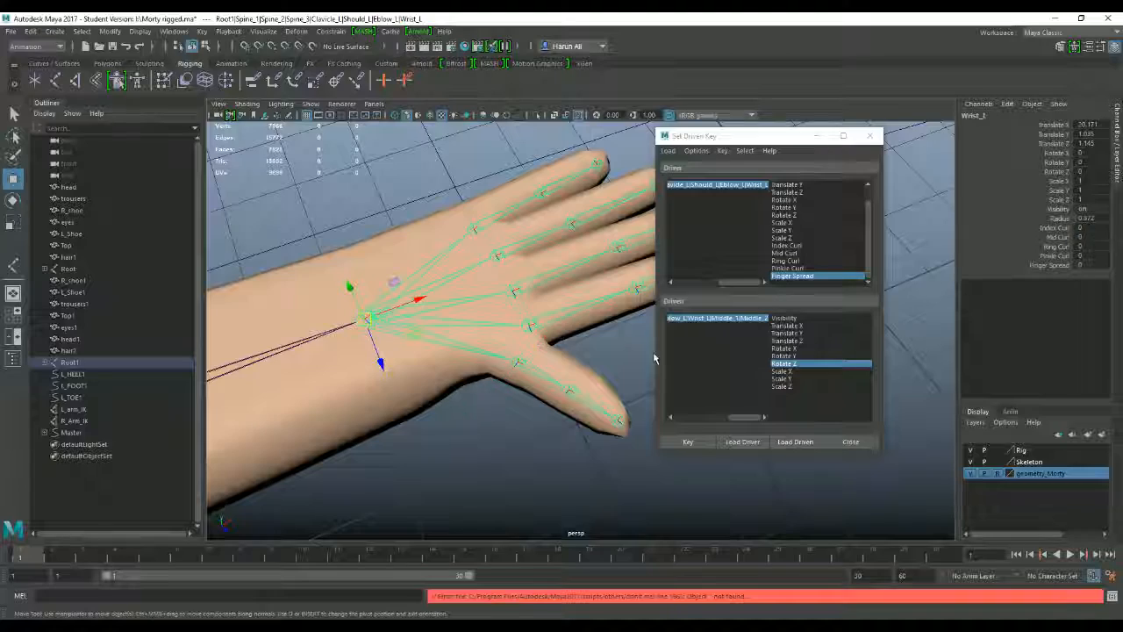
{"action": "left_click_drag", "start_coordinate": [487, 386], "coordinate": [558, 352], "text": "alt"}
{"action": "left_click", "coordinate": [553, 346]}
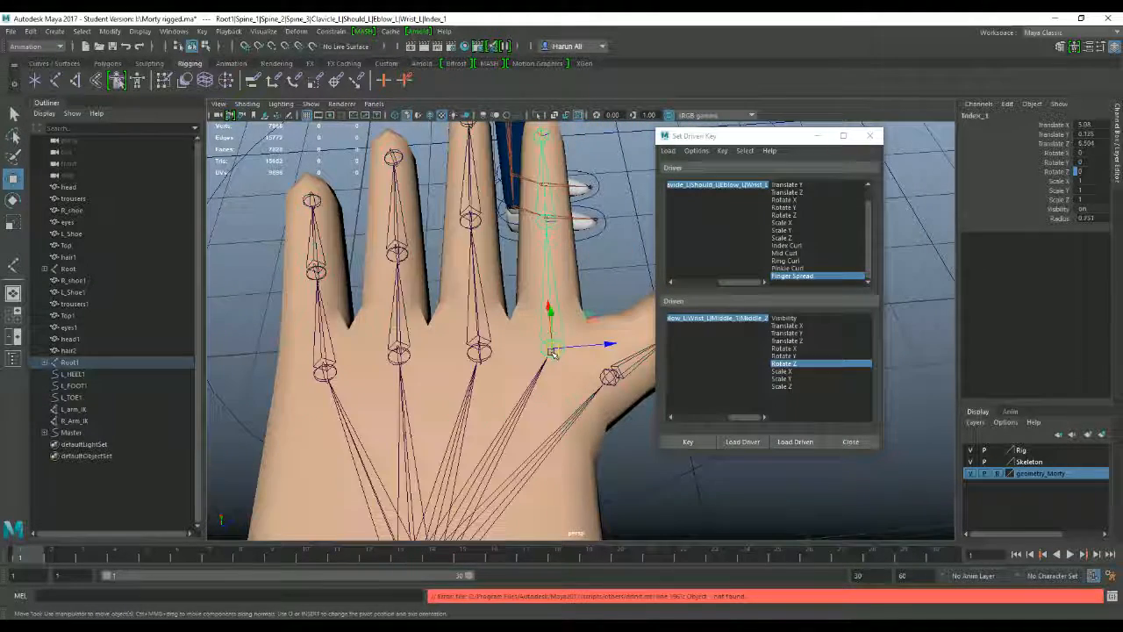
{"action": "left_click", "coordinate": [479, 344]}
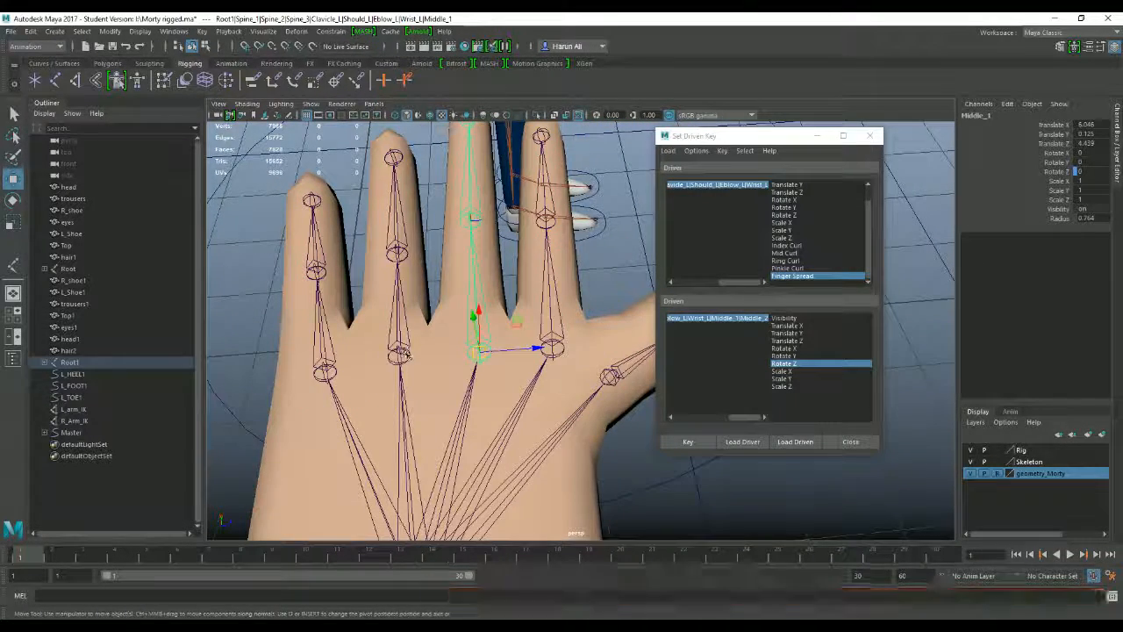
{"action": "left_click", "coordinate": [400, 351]}
{"action": "left_click", "coordinate": [329, 369]}
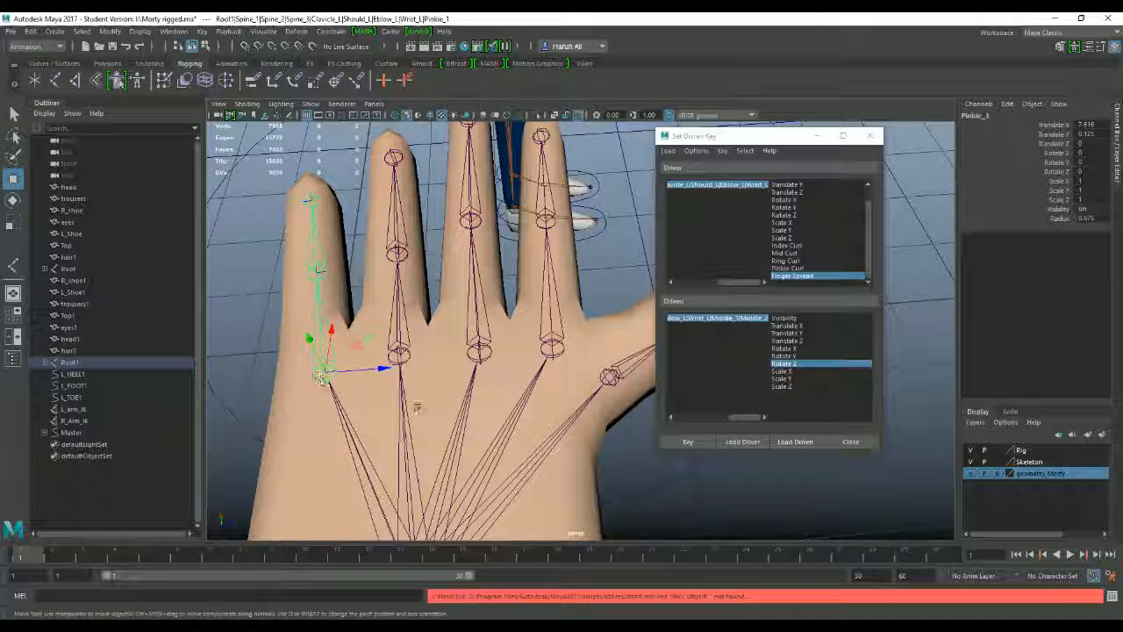
Load the Index_1 joint as the driven object and key its Rotate Y at rest against Finger Spread.
{"action": "left_click", "coordinate": [551, 348]}
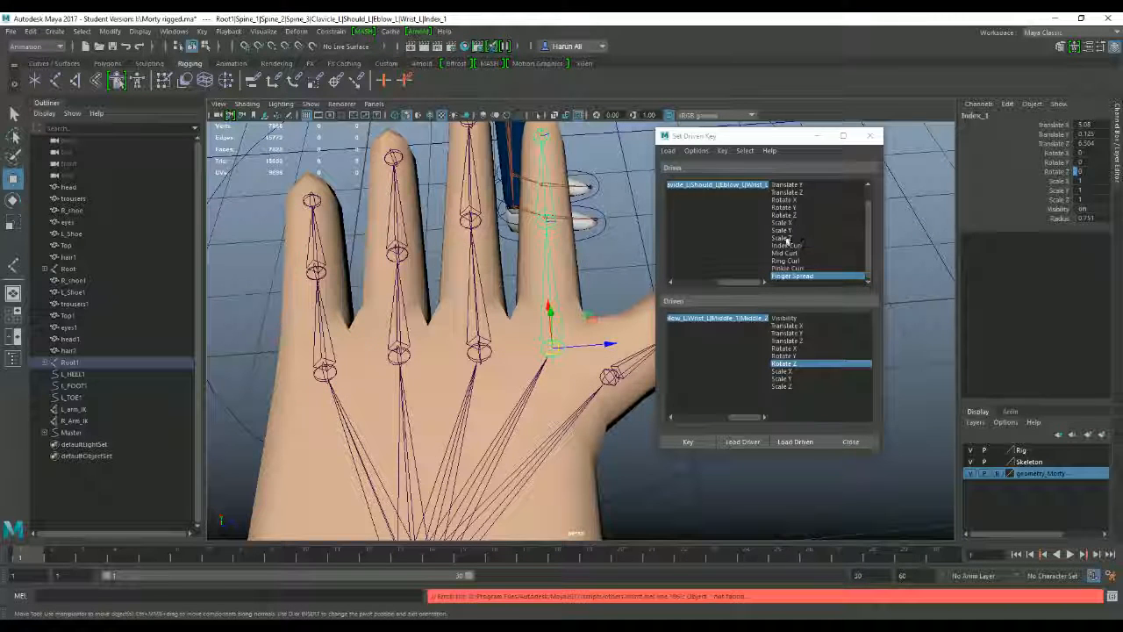
{"action": "left_click", "coordinate": [793, 442]}
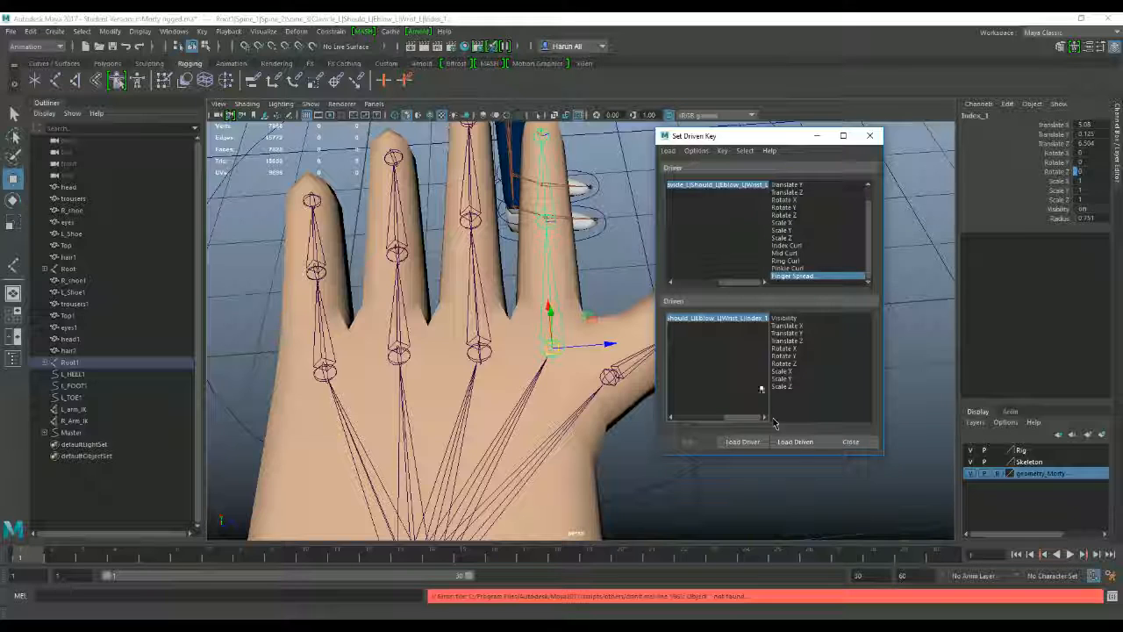
{"action": "left_click_drag", "start_coordinate": [625, 361], "coordinate": [577, 320], "text": "alt"}
{"action": "key", "text": "e"}
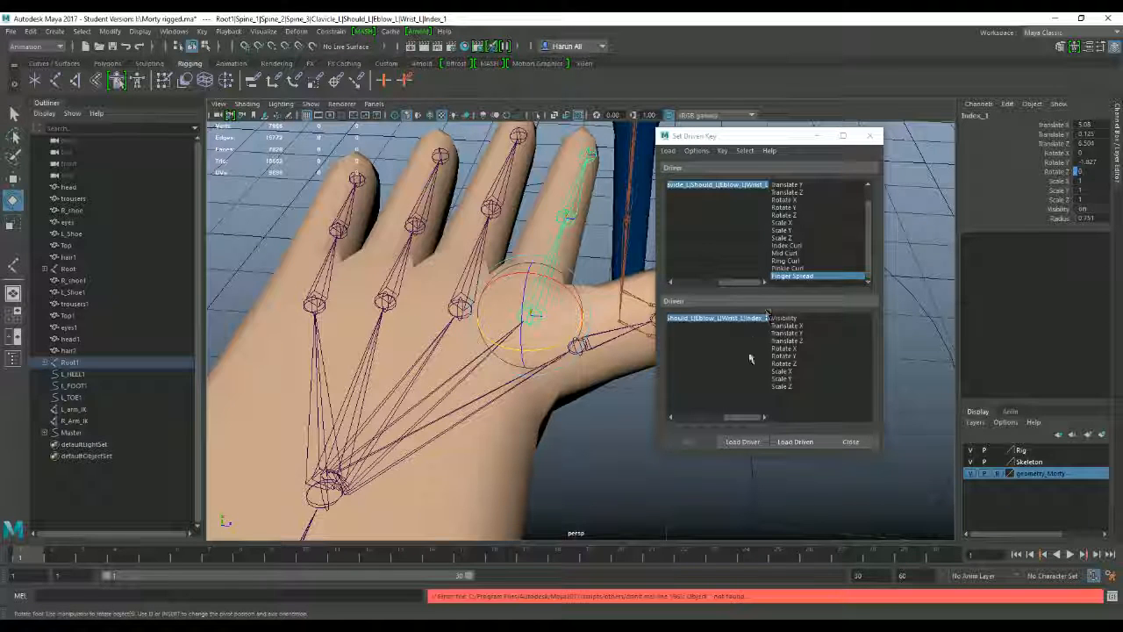
{"action": "left_click", "coordinate": [790, 355]}
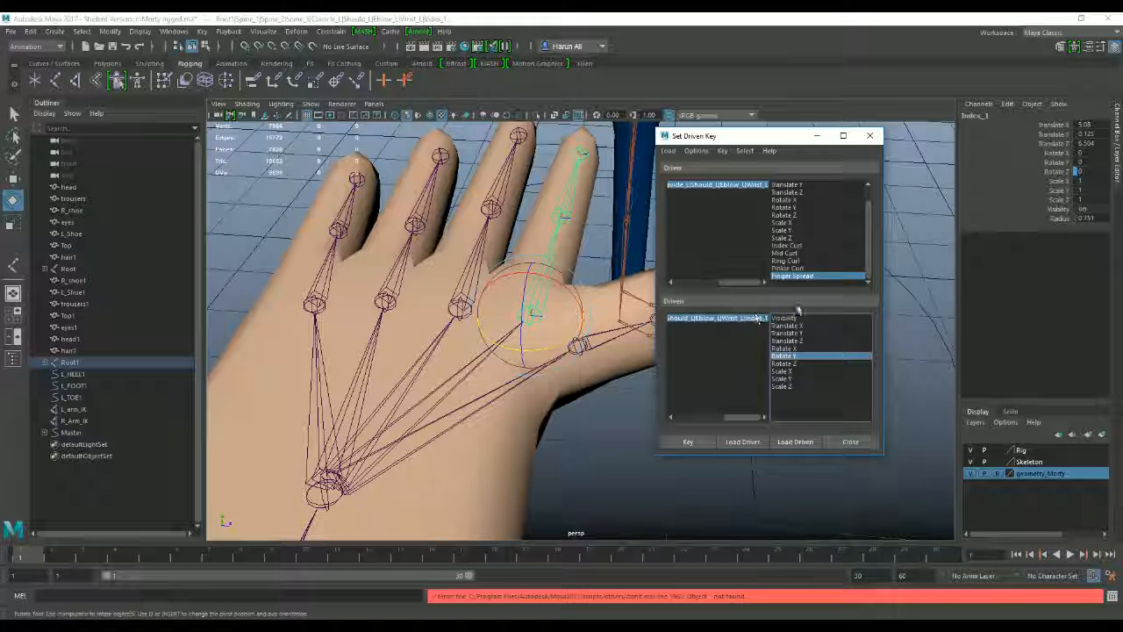
{"action": "left_click", "coordinate": [688, 441]}
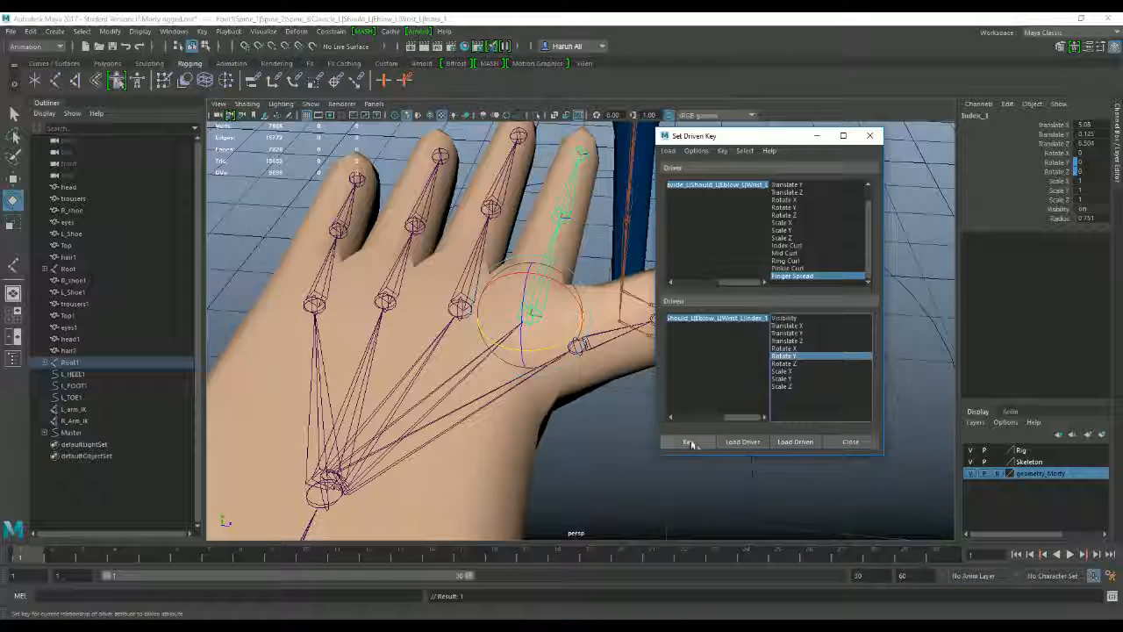
Load the Middle_1 joint as the driven object and key its Rotate Y at rest against Finger Spread.
{"action": "left_click", "coordinate": [462, 316]}
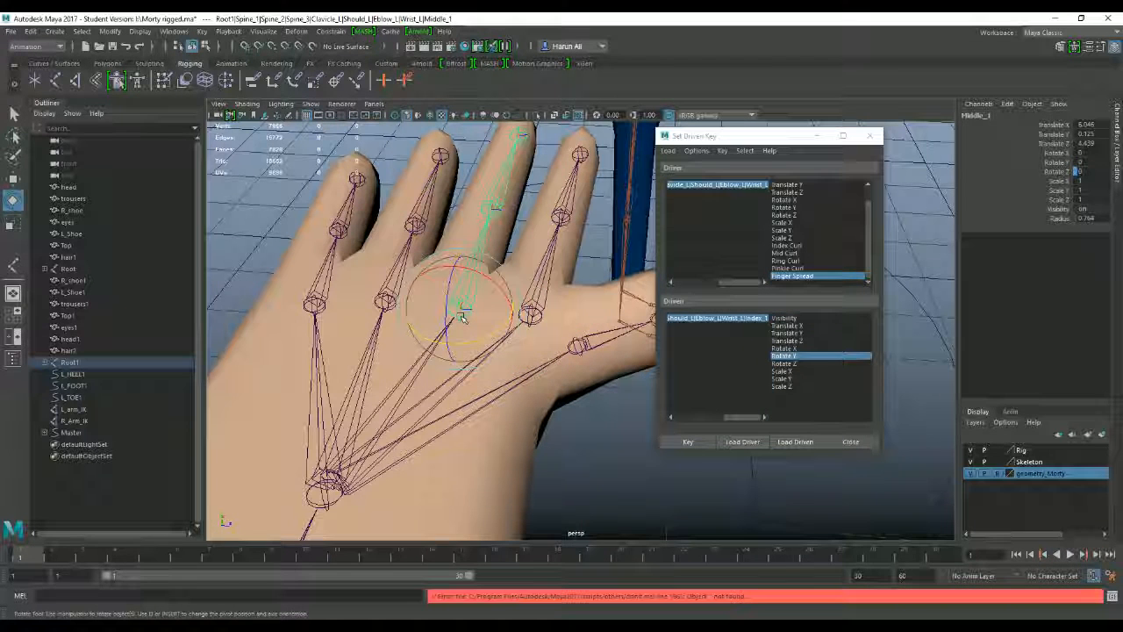
{"action": "left_click", "coordinate": [796, 441]}
{"action": "left_click", "coordinate": [790, 356]}
{"action": "left_click", "coordinate": [680, 442]}
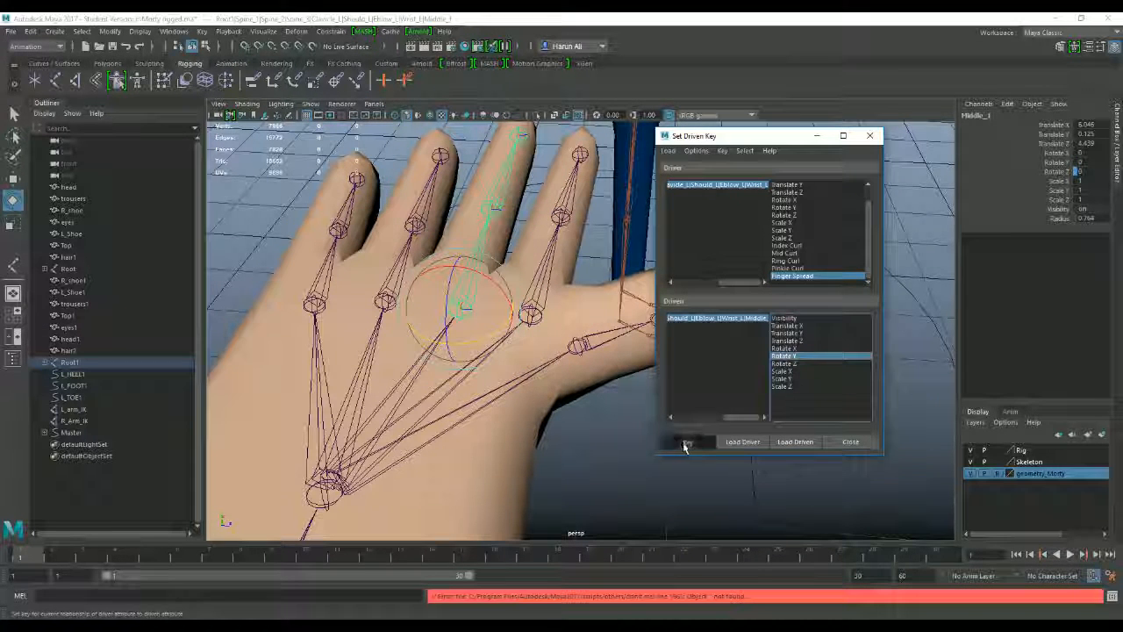
Load the Ring_1 joint as the driven object and key its Rotate Y at rest against Finger Spread.
{"action": "left_click", "coordinate": [386, 307]}
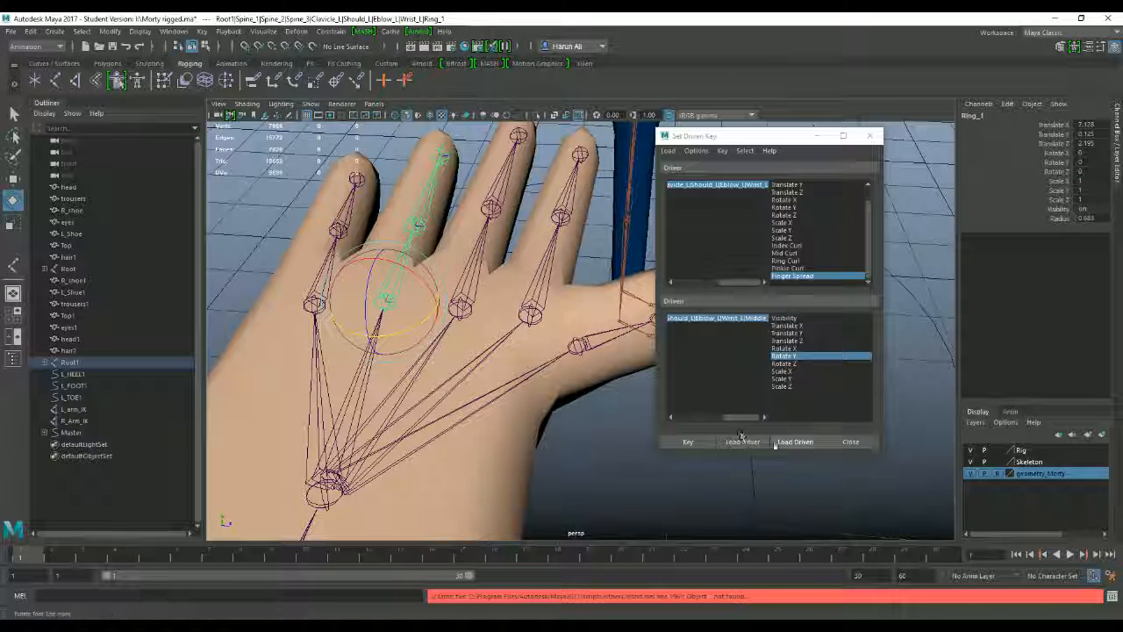
{"action": "left_click", "coordinate": [796, 442]}
{"action": "left_click", "coordinate": [784, 355]}
{"action": "left_click", "coordinate": [688, 441]}
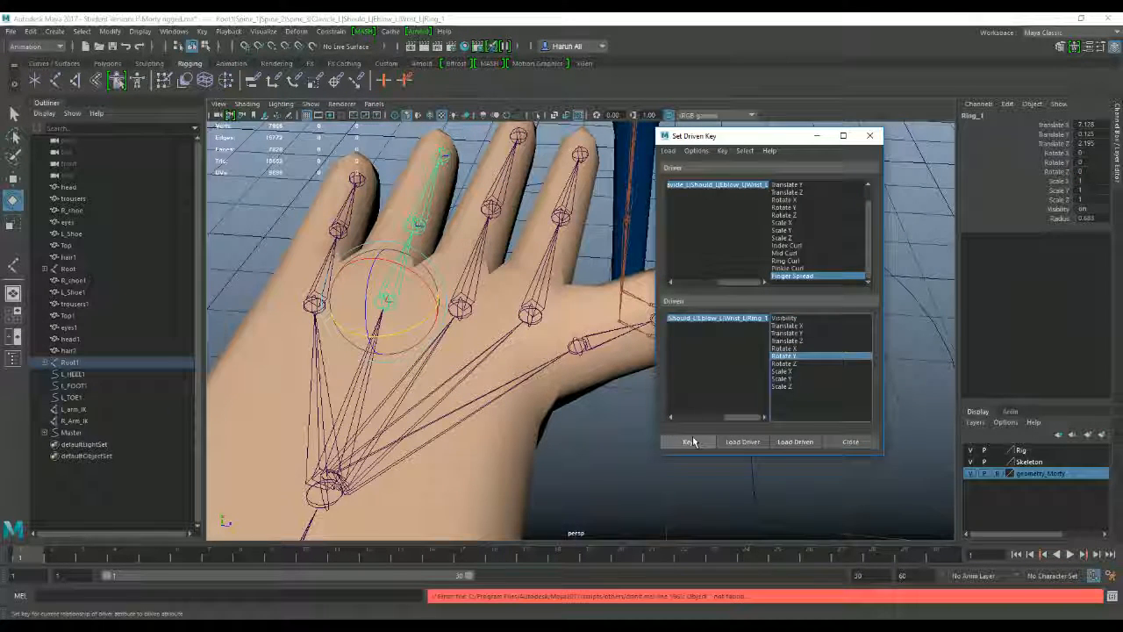
Load the Pinkie_1 joint as the driven object and key its Rotate Y at rest against Finger Spread.
{"action": "left_click", "coordinate": [314, 305]}
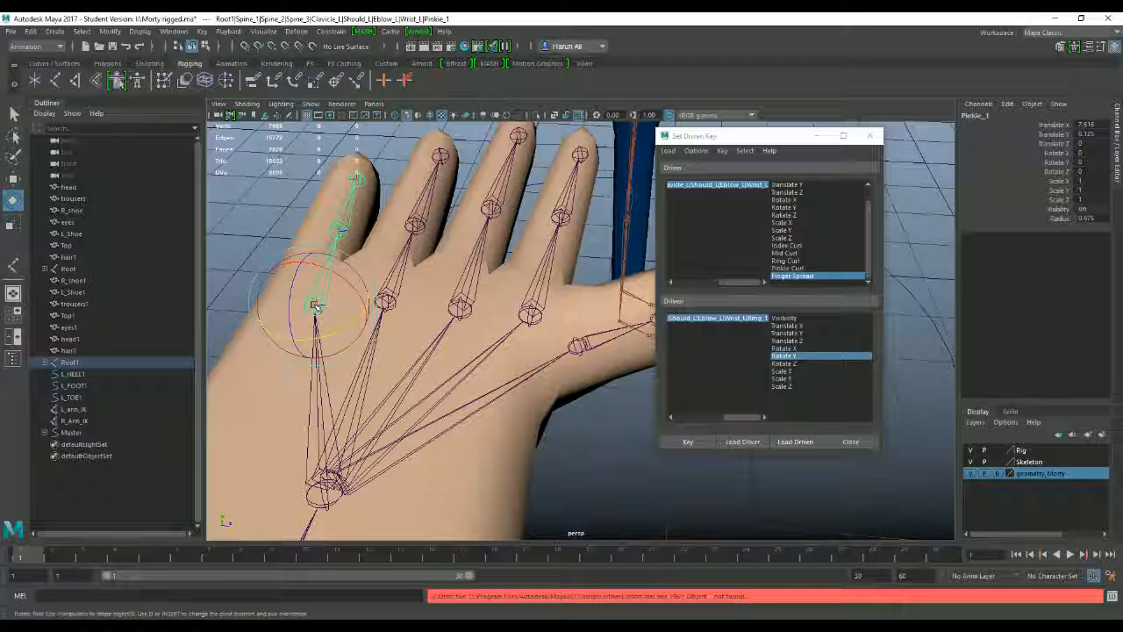
{"action": "left_click", "coordinate": [795, 441]}
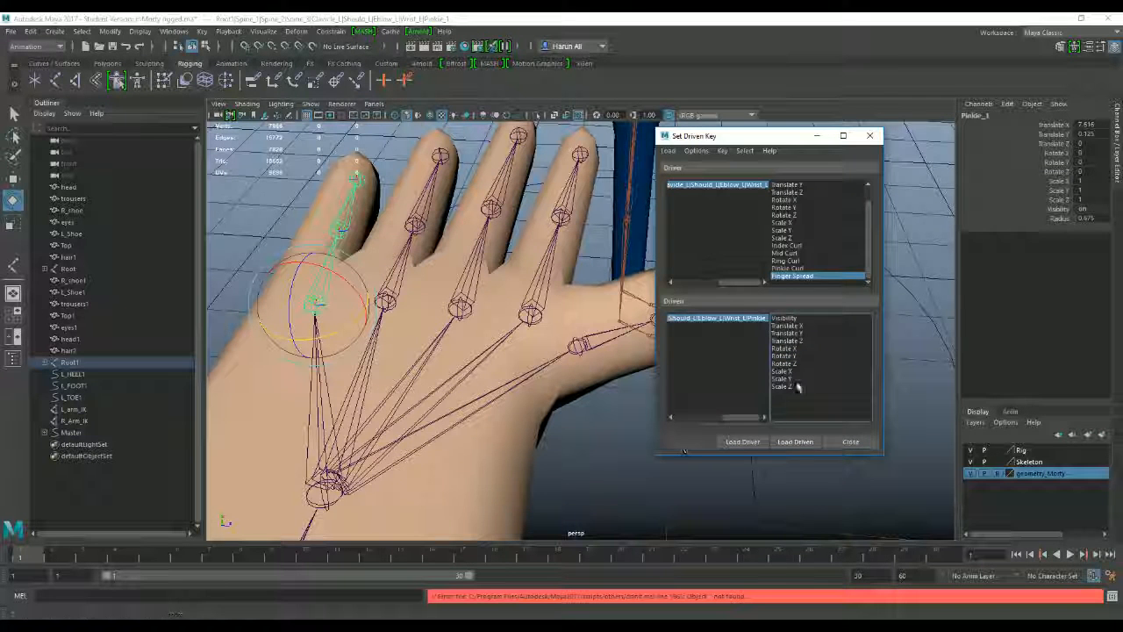
{"action": "left_click", "coordinate": [784, 356]}
{"action": "left_click", "coordinate": [688, 442]}
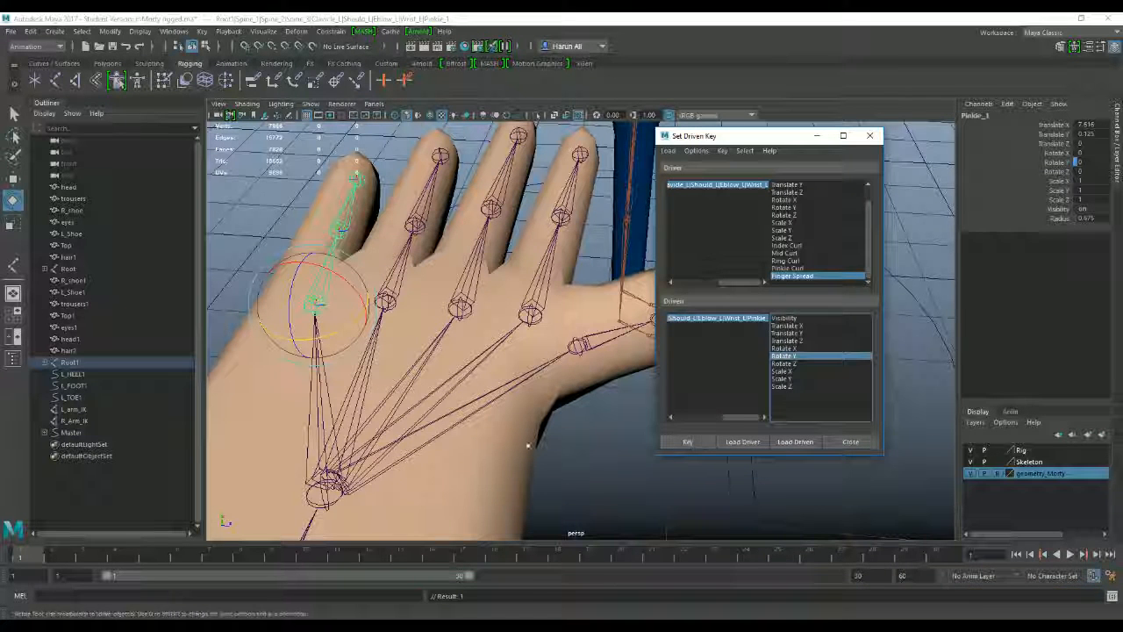
Set the left wrist's Finger Spread to 10 and load the Index_1 joint's Rotate Y as the driven attribute.
{"action": "left_click", "coordinate": [530, 312]}
{"action": "left_click", "coordinate": [330, 491]}
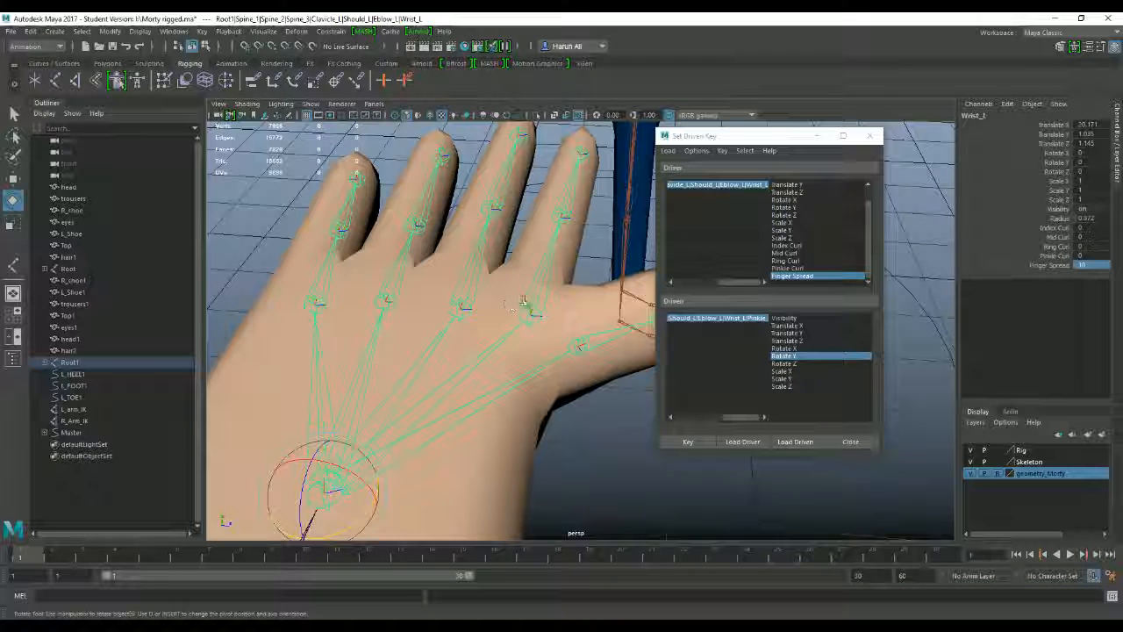
{"action": "left_click", "coordinate": [531, 311]}
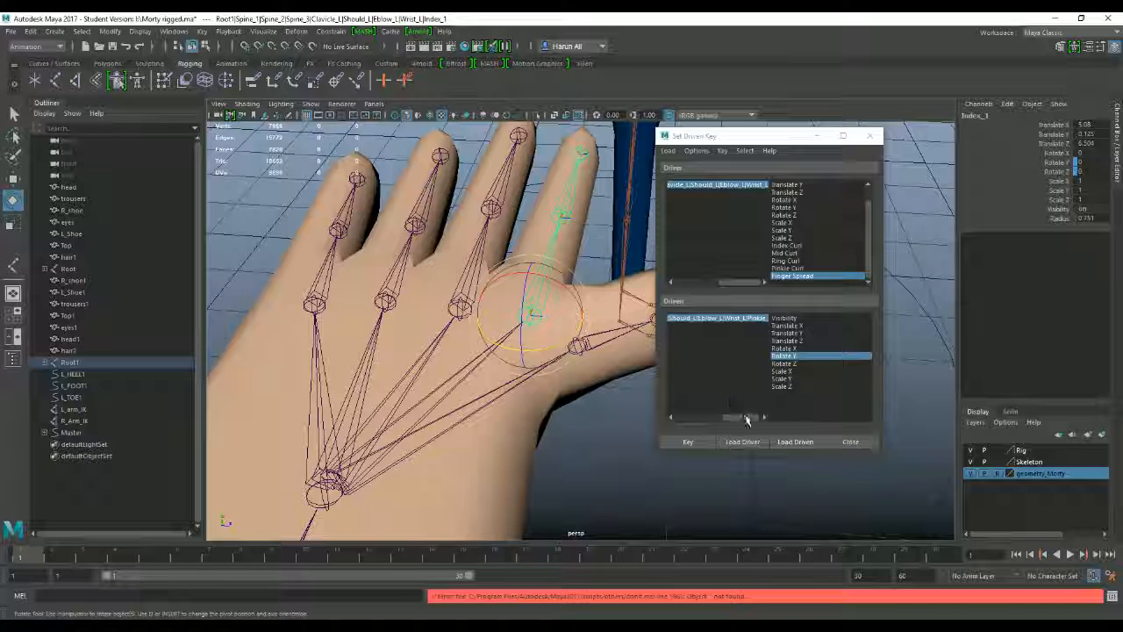
{"action": "left_click", "coordinate": [795, 442]}
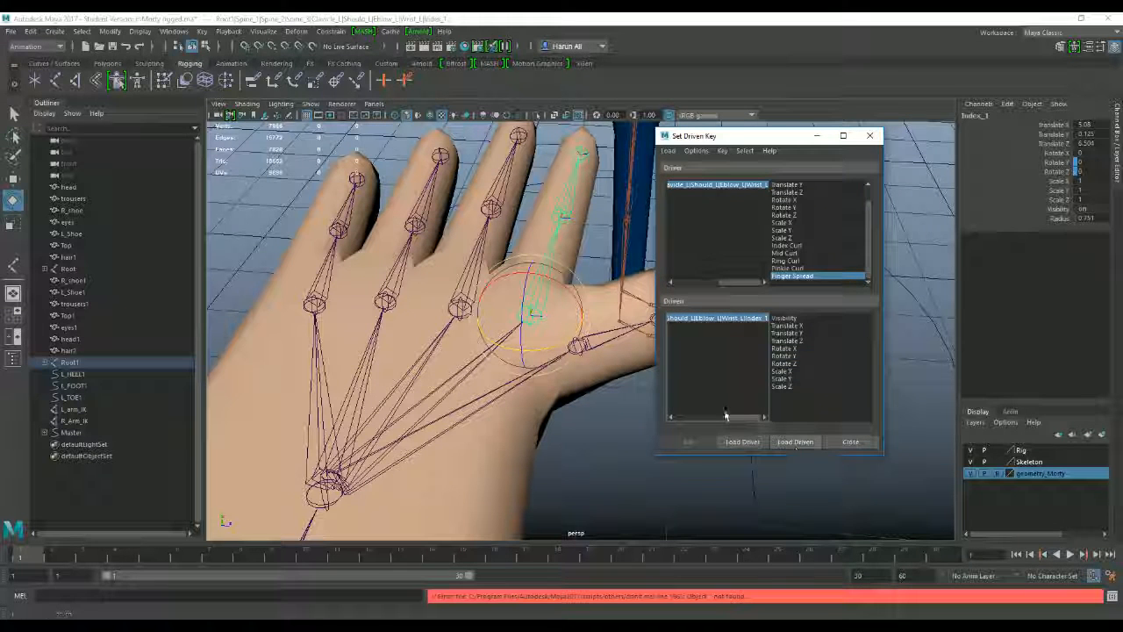
{"action": "left_click", "coordinate": [804, 355]}
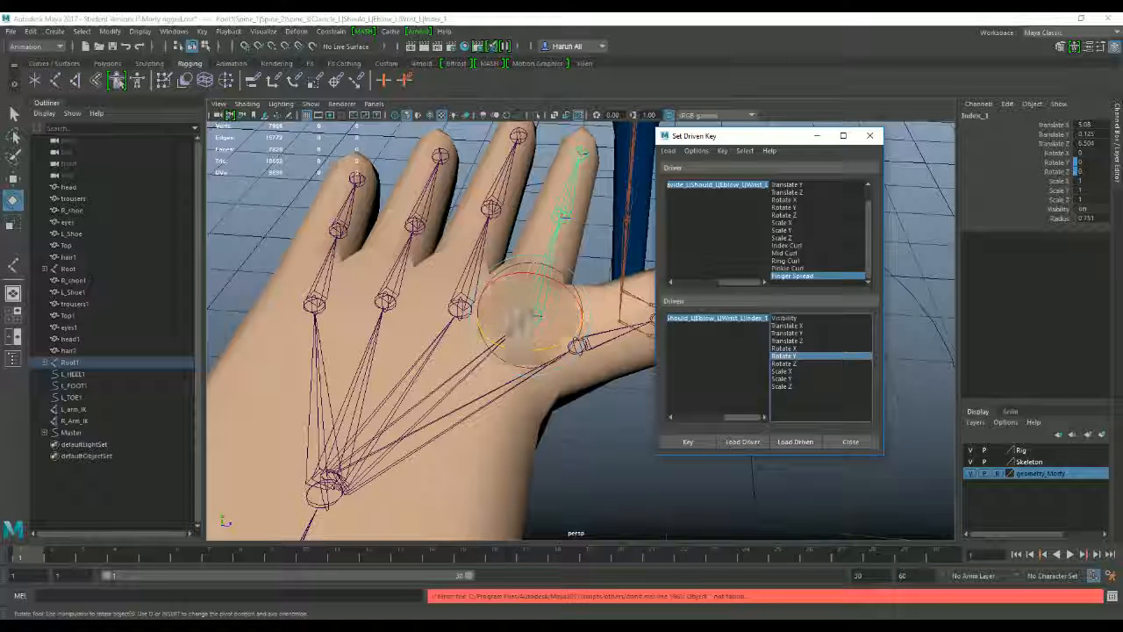
Rotate the Index_1 joint outward in Y, away from the middle finger, and key it against Finger Spread 10.
{"action": "left_click_drag", "start_coordinate": [555, 348], "coordinate": [540, 345]}
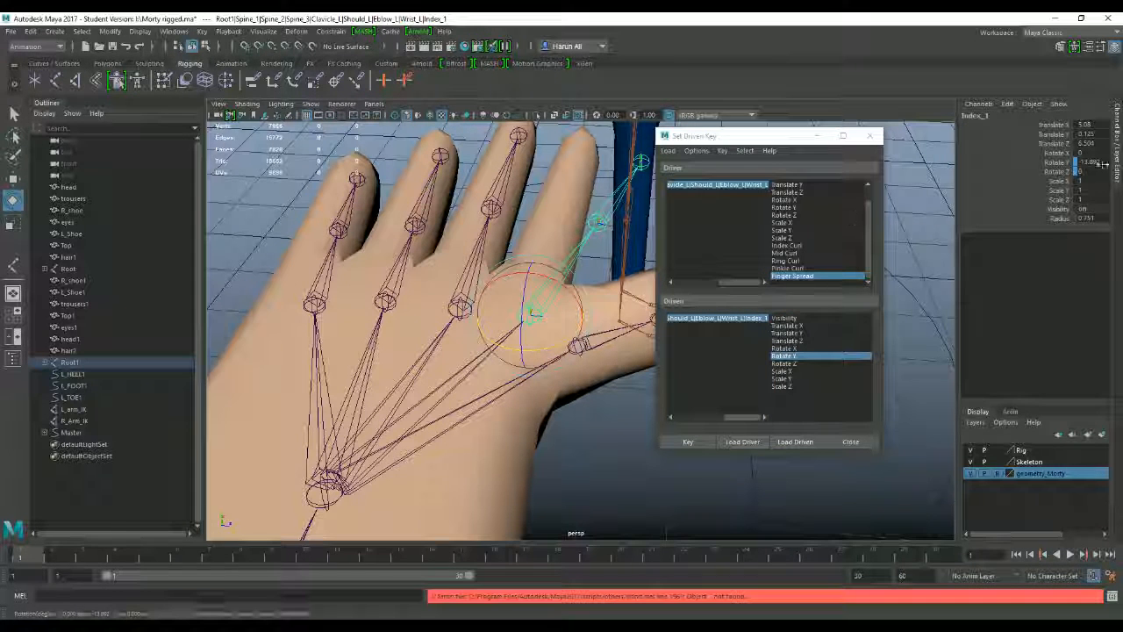
{"action": "type", "text": "-13.892"}
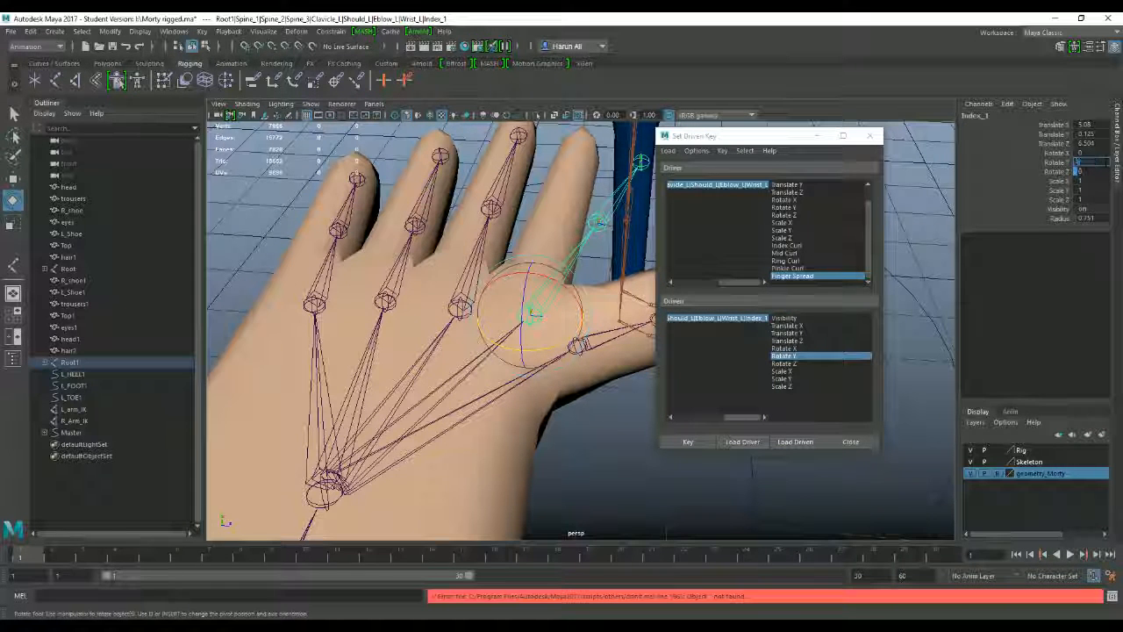
{"action": "key", "text": "Return"}
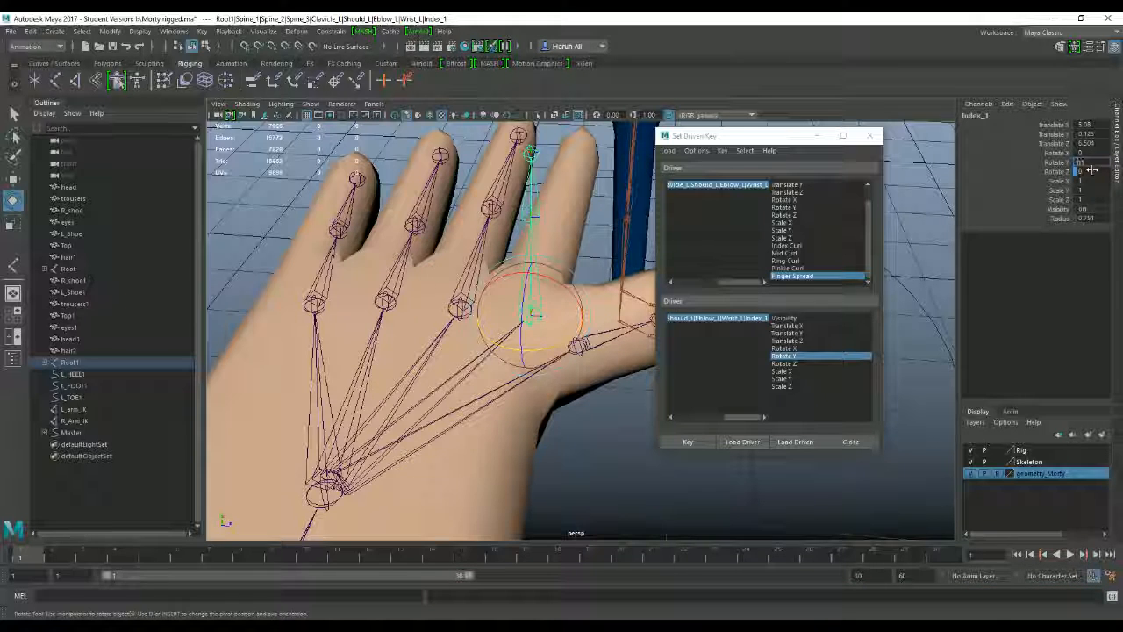
{"action": "key", "text": "Return"}
{"action": "scroll", "coordinate": [531, 194], "scroll_direction": "down", "scroll_amount": 3}
{"action": "left_click_drag", "start_coordinate": [543, 198], "coordinate": [563, 214], "text": "alt"}
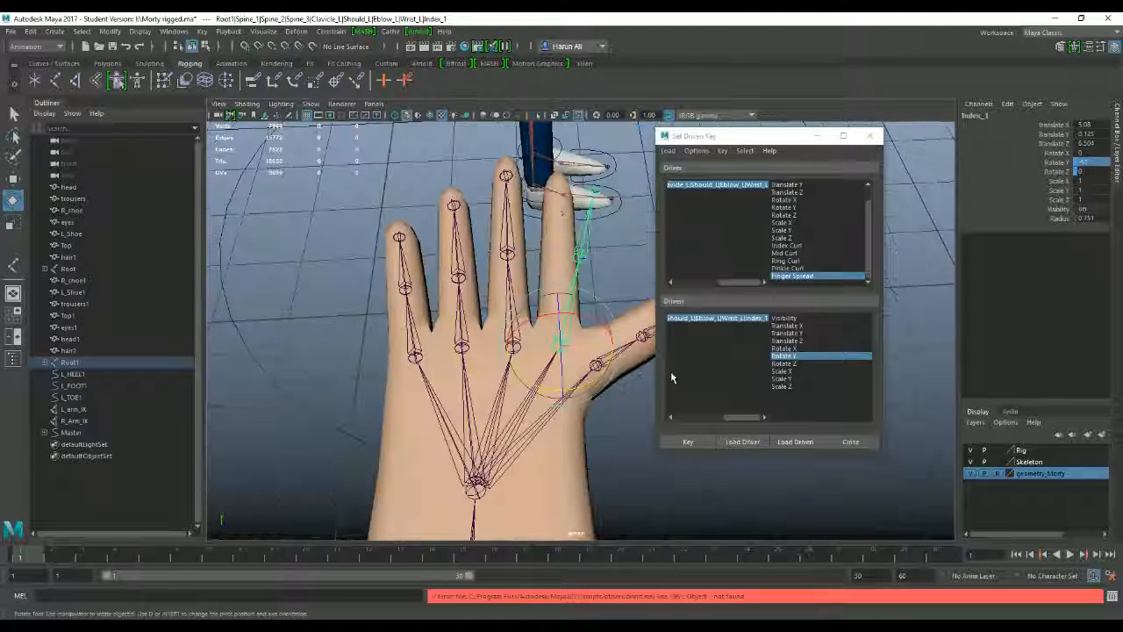
{"action": "left_click", "coordinate": [671, 378]}
{"action": "scroll", "coordinate": [441, 292], "scroll_direction": "up", "scroll_amount": 3}
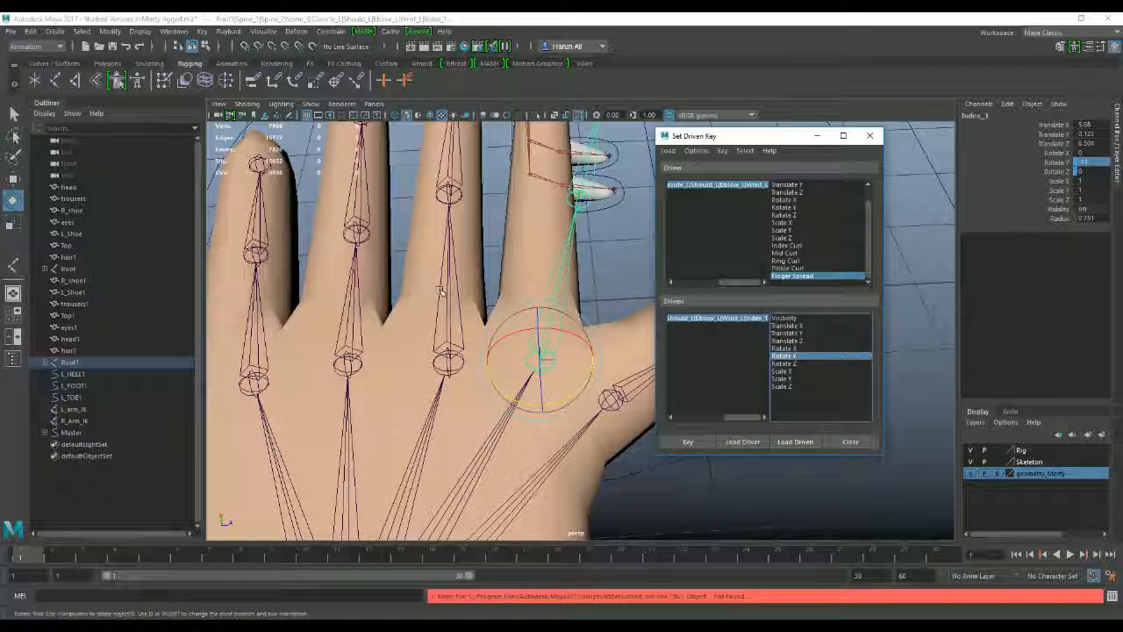
Load the Ring_1 joint as the driven object, set its Rotate Y to 11, and key it against Finger Spread.
{"action": "scroll", "coordinate": [526, 488], "scroll_direction": "down", "scroll_amount": 3}
{"action": "left_click", "coordinate": [438, 348]}
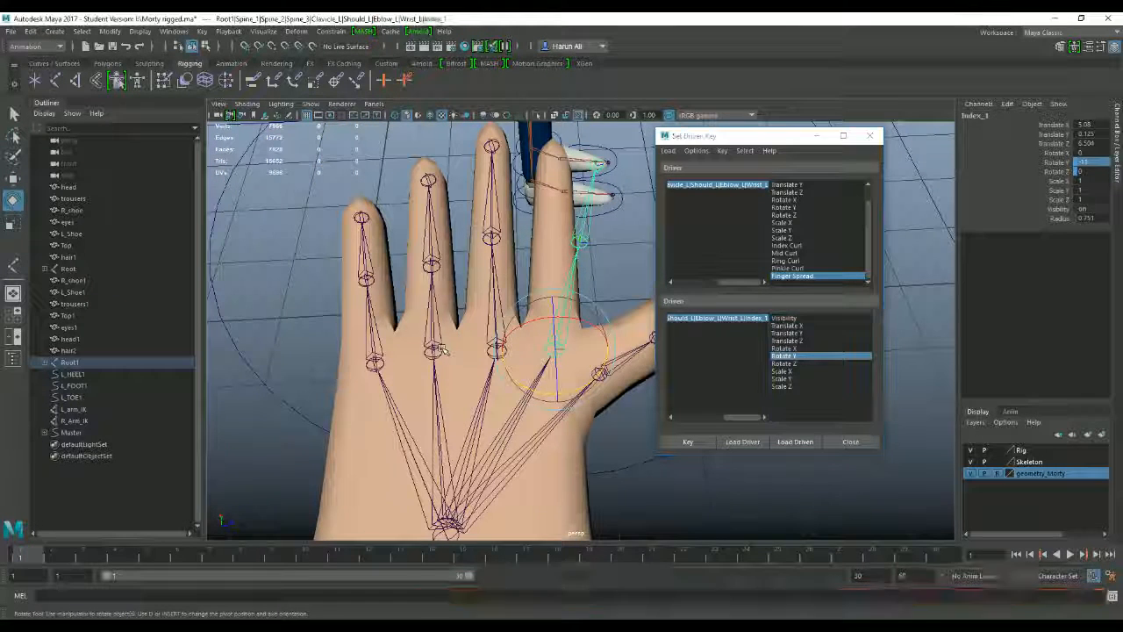
{"action": "left_click", "coordinate": [795, 441]}
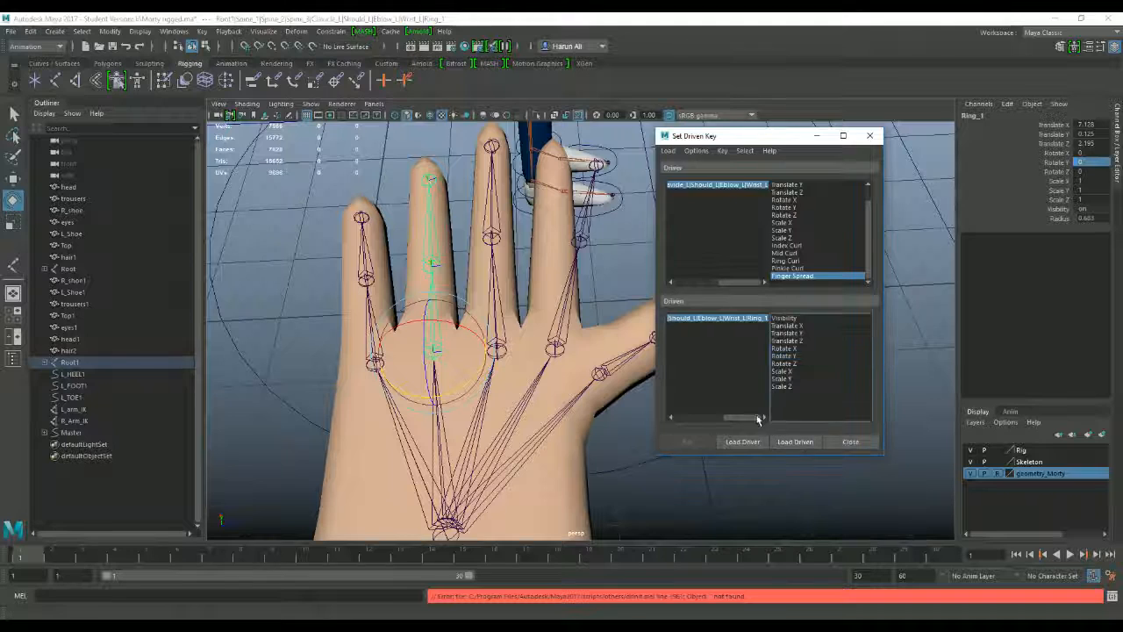
{"action": "left_click", "coordinate": [804, 355]}
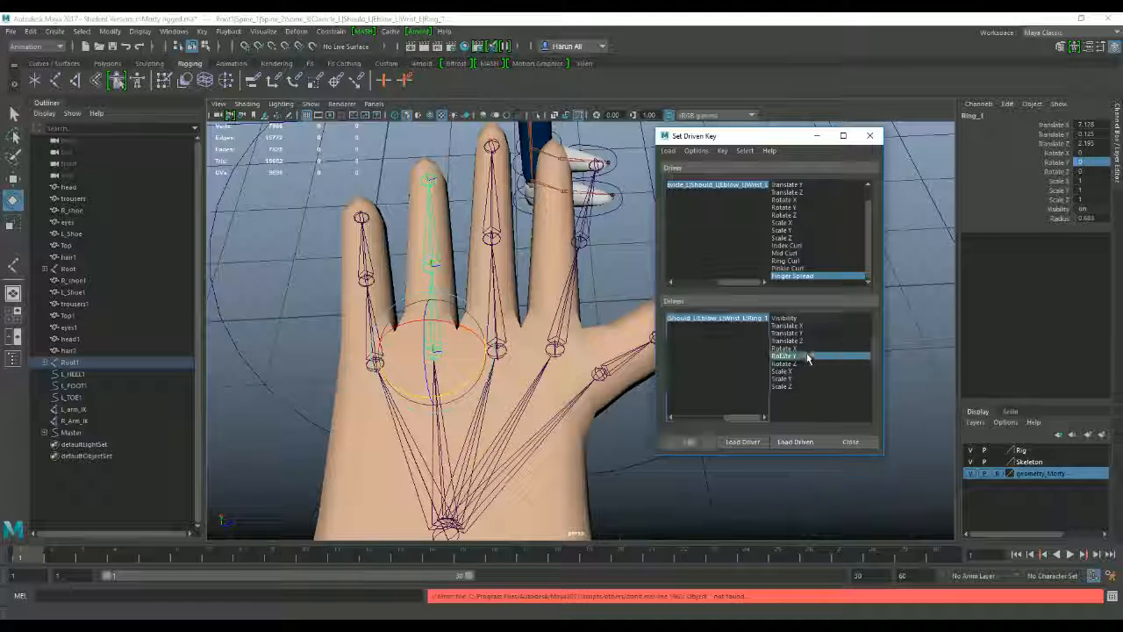
{"action": "left_click_drag", "start_coordinate": [457, 391], "coordinate": [475, 386]}
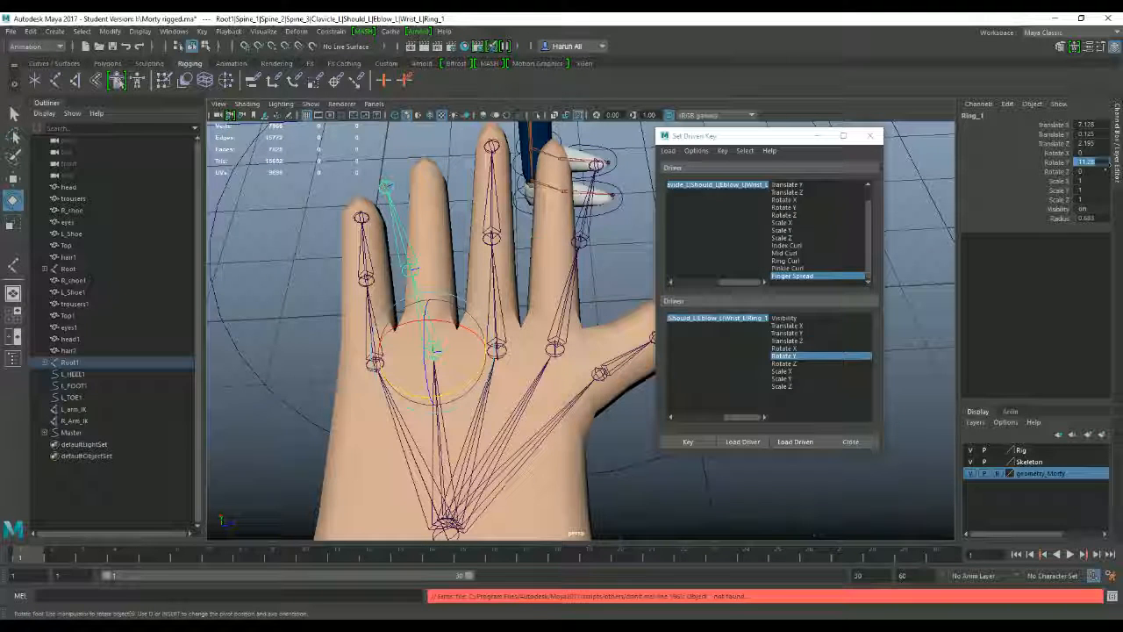
{"action": "double_click", "coordinate": [1106, 163]}
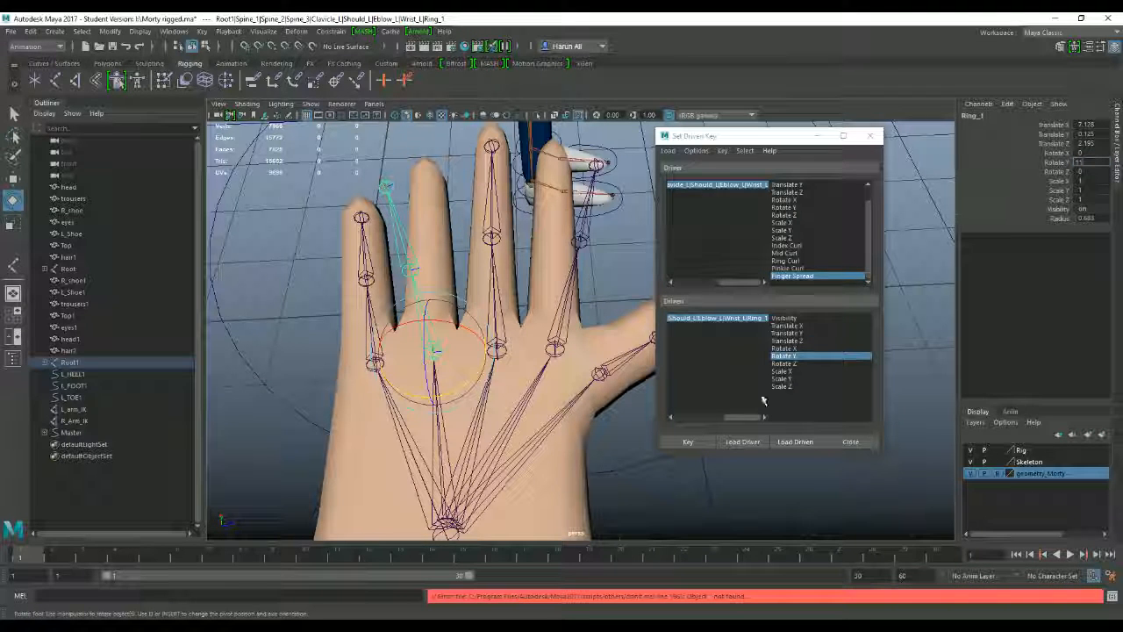
{"action": "left_click", "coordinate": [702, 444]}
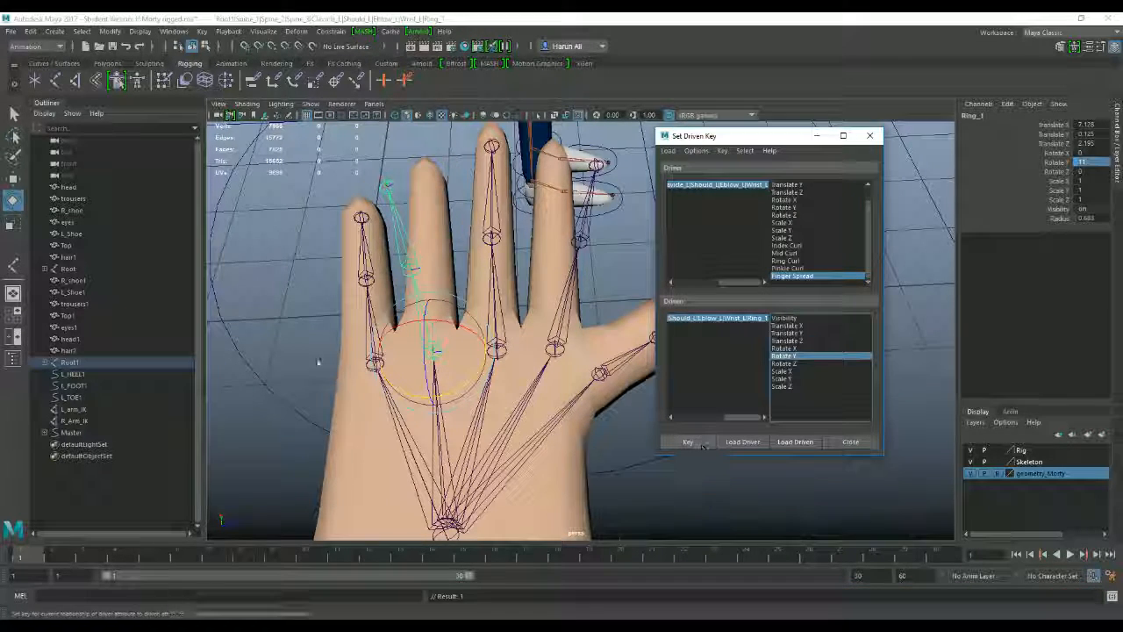
Load the Pinkie_1 joint as the driven object, set its Rotate Y to 11, and key it against Finger Spread.
{"action": "left_click", "coordinate": [358, 371]}
{"action": "left_click", "coordinate": [373, 365]}
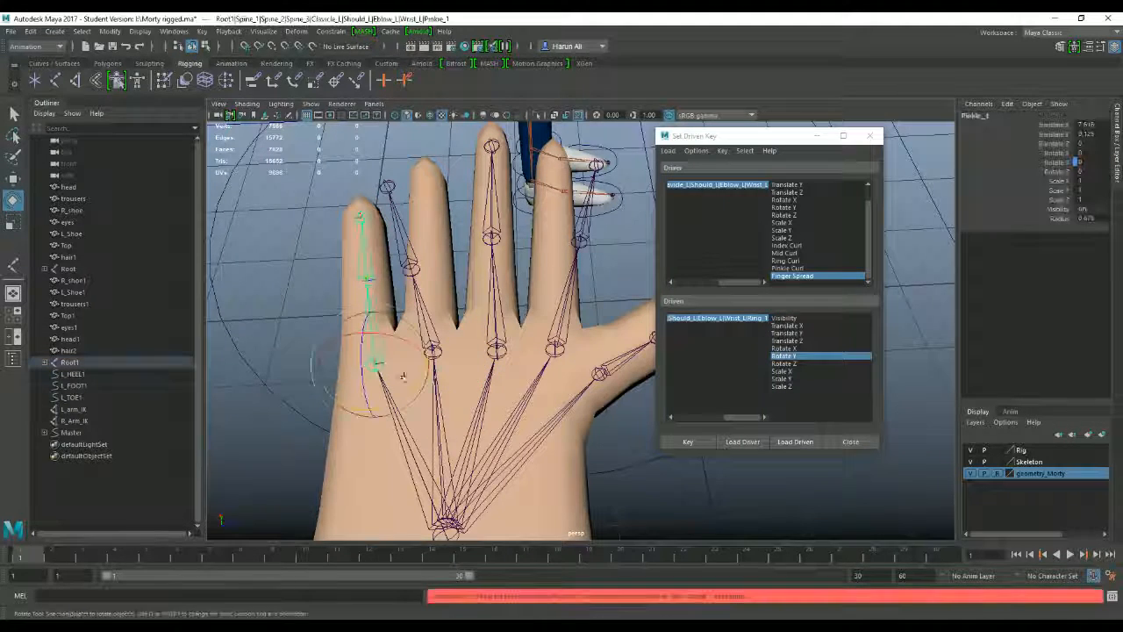
{"action": "left_click", "coordinate": [796, 442]}
{"action": "left_click", "coordinate": [794, 356]}
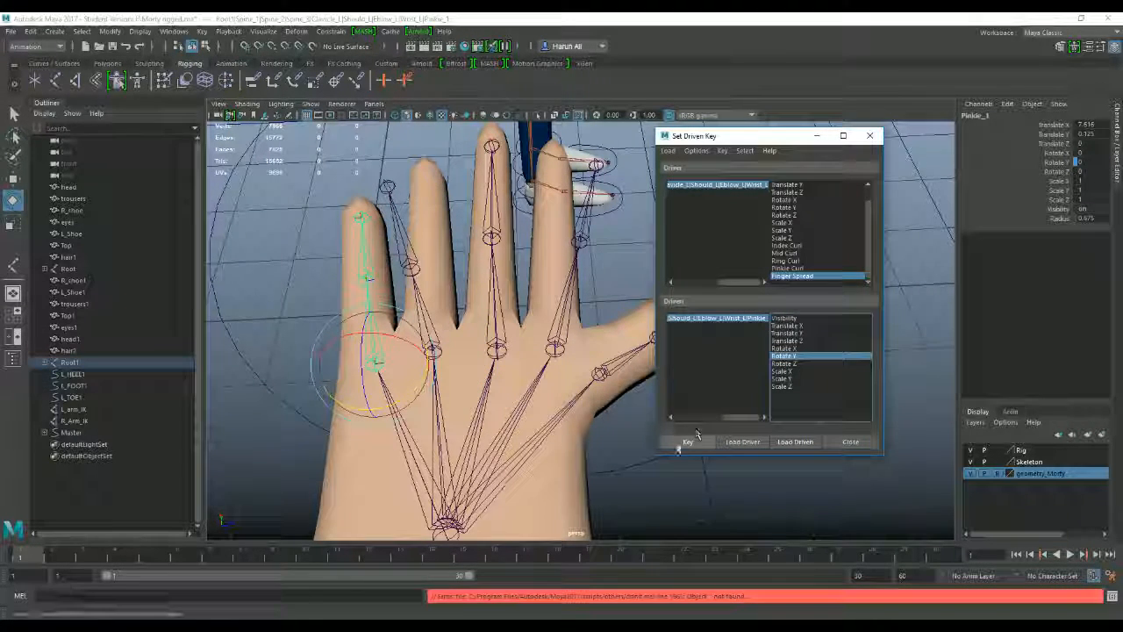
{"action": "left_click_drag", "start_coordinate": [390, 403], "coordinate": [408, 395]}
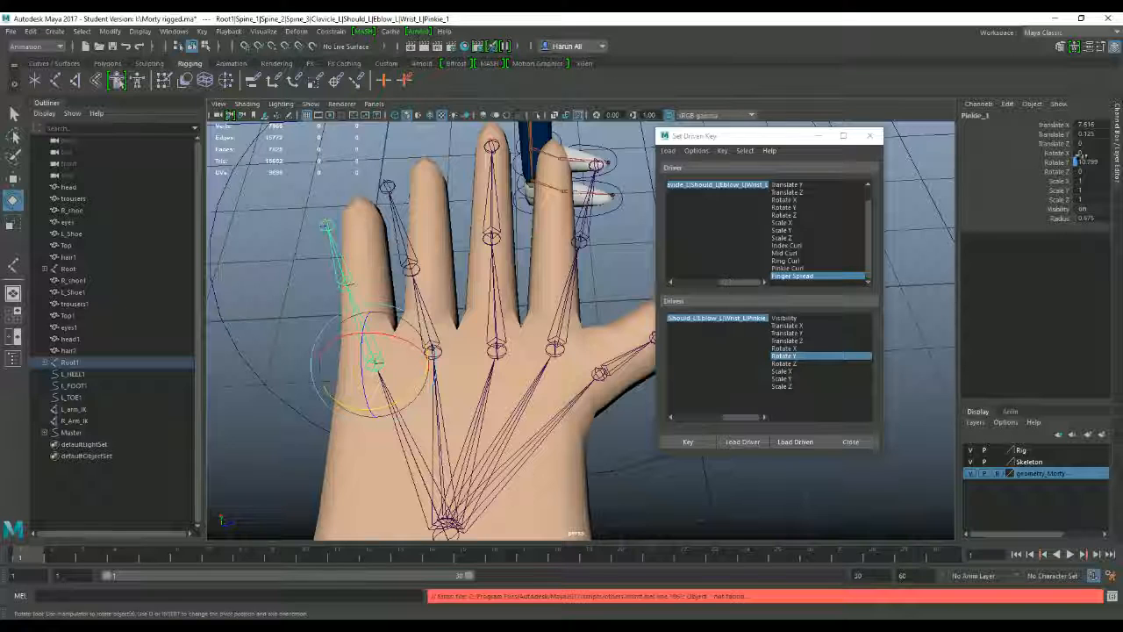
{"action": "double_click", "coordinate": [1081, 161]}
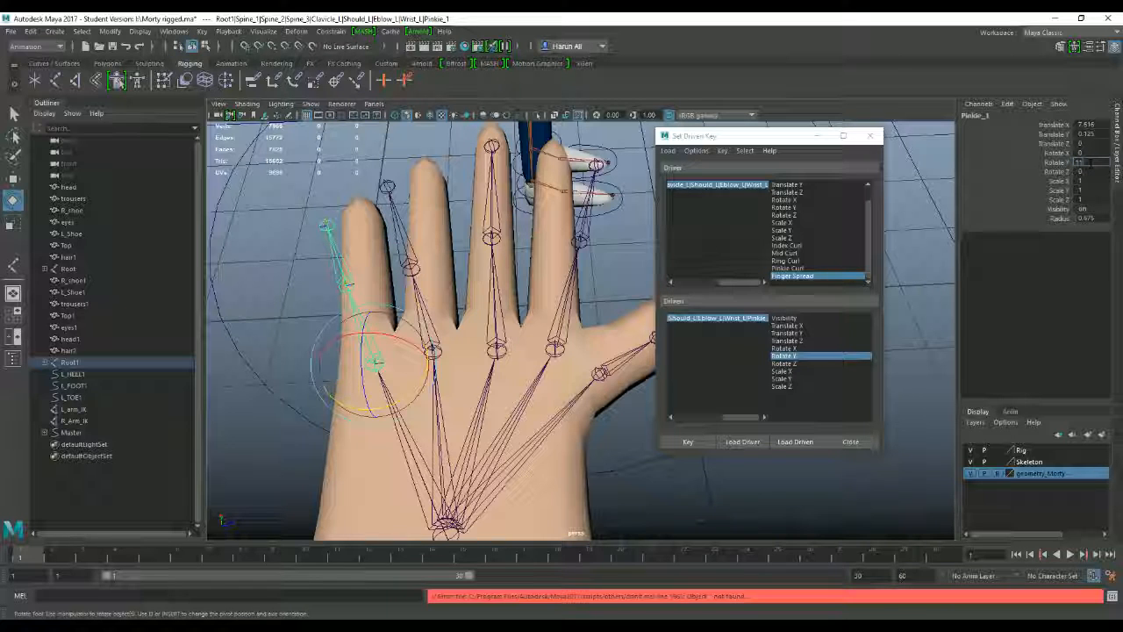
{"action": "type", "text": "11"}
{"action": "key", "text": "Return"}
{"action": "left_click", "coordinate": [688, 441]}
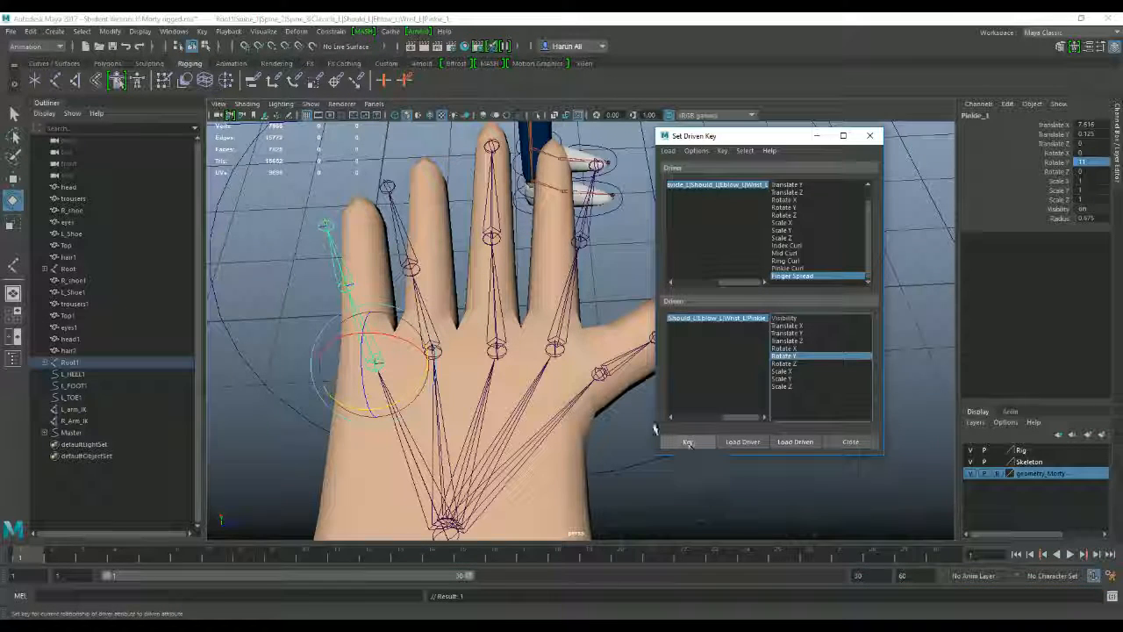
Load the Middle_1 joint as the driven object, set its Rotate Y to 2, and key it against Finger Spread.
{"action": "left_click", "coordinate": [498, 351]}
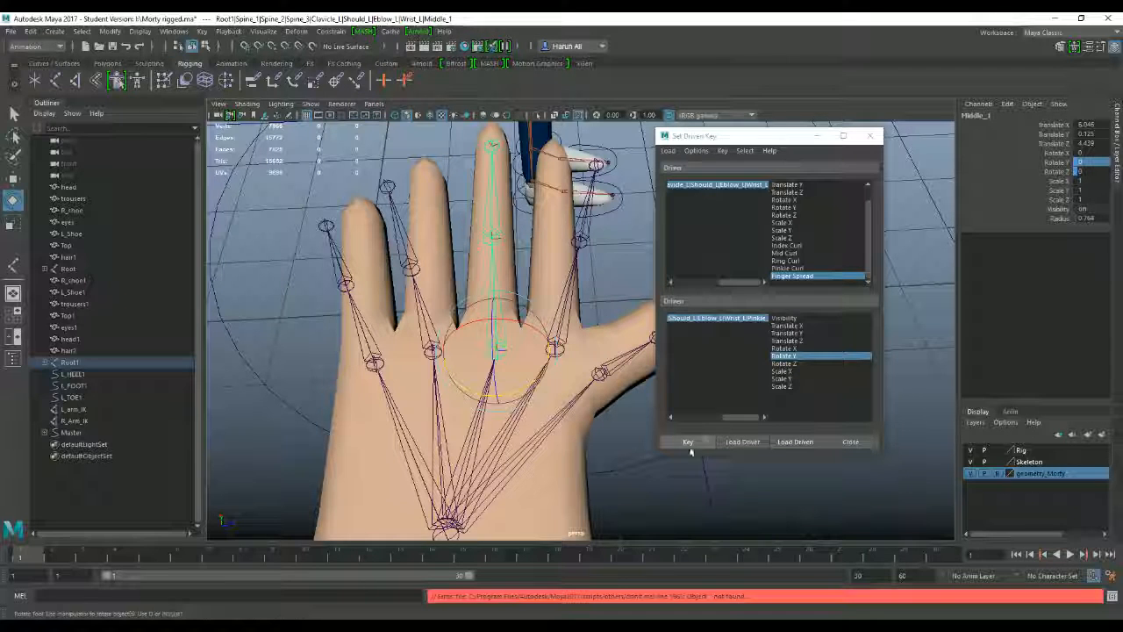
{"action": "left_click", "coordinate": [795, 442]}
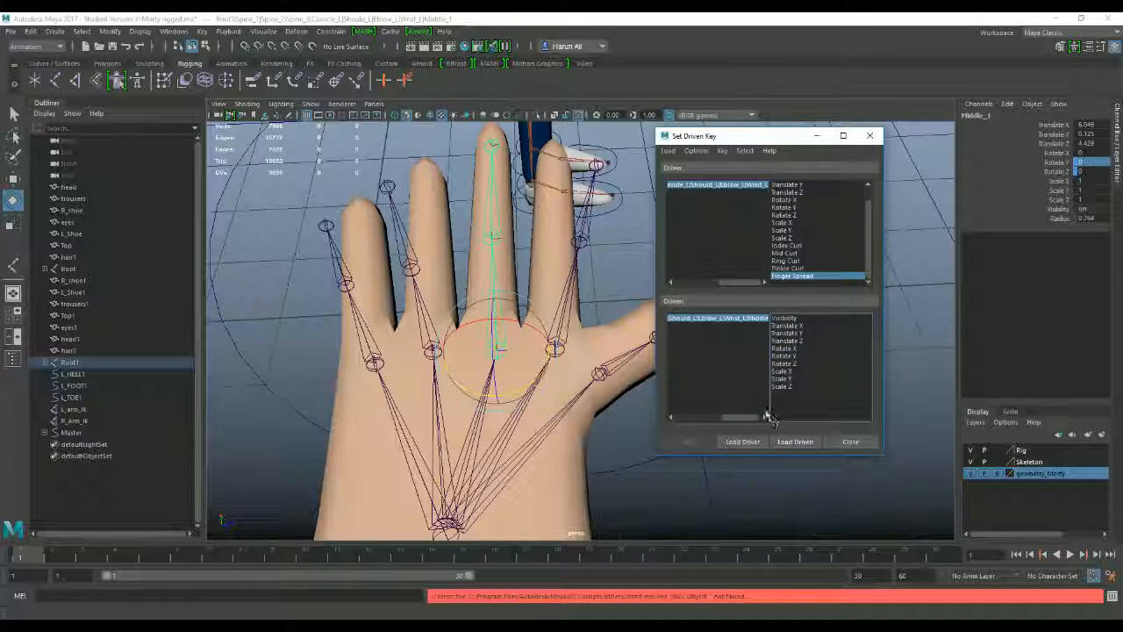
{"action": "left_click", "coordinate": [785, 356]}
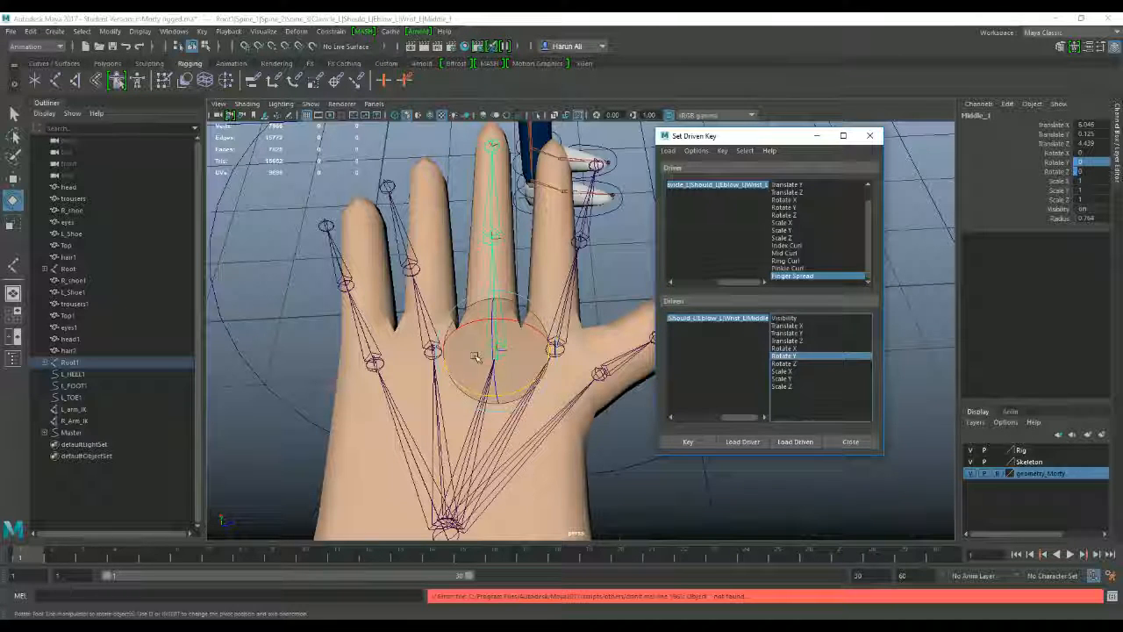
{"action": "left_click_drag", "start_coordinate": [509, 396], "coordinate": [526, 387]}
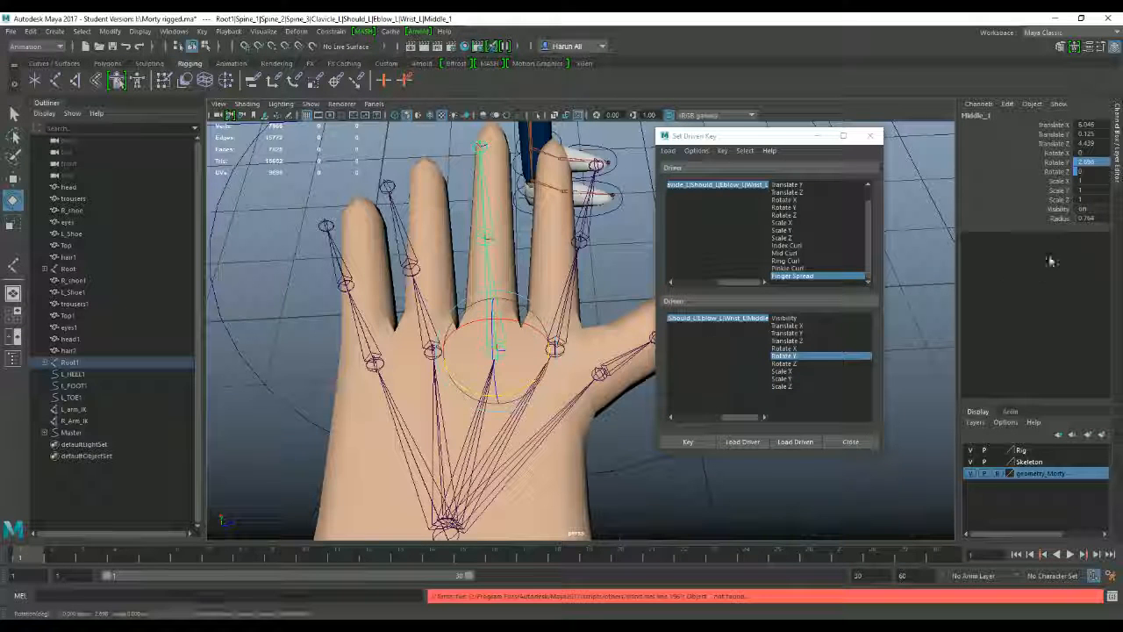
{"action": "type", "text": "2"}
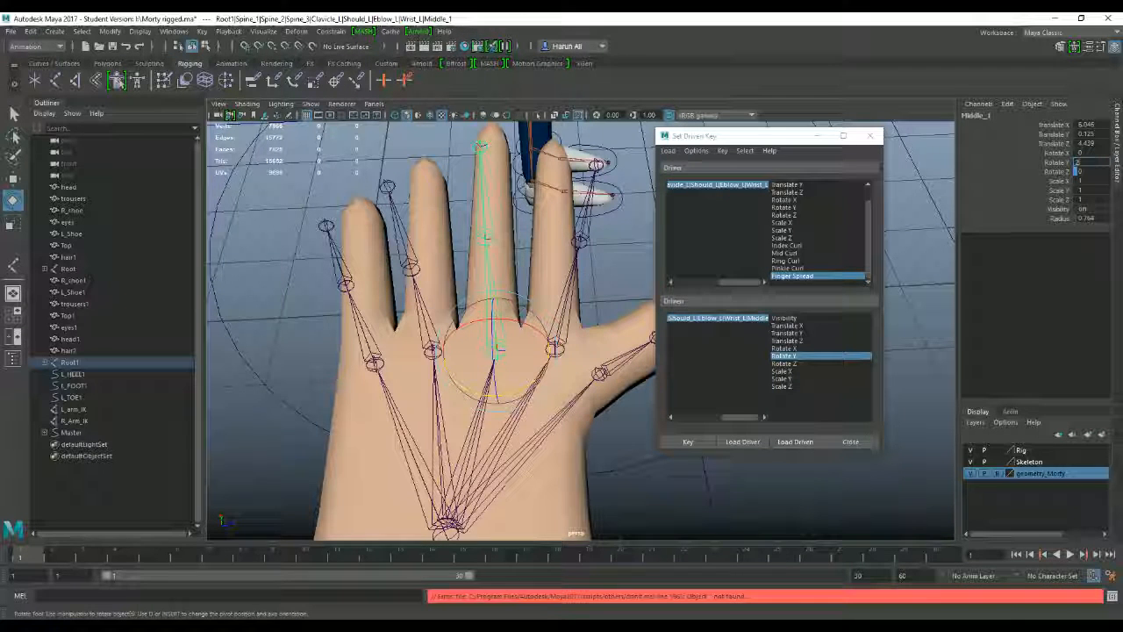
{"action": "key", "text": "Return"}
{"action": "left_click", "coordinate": [700, 445]}
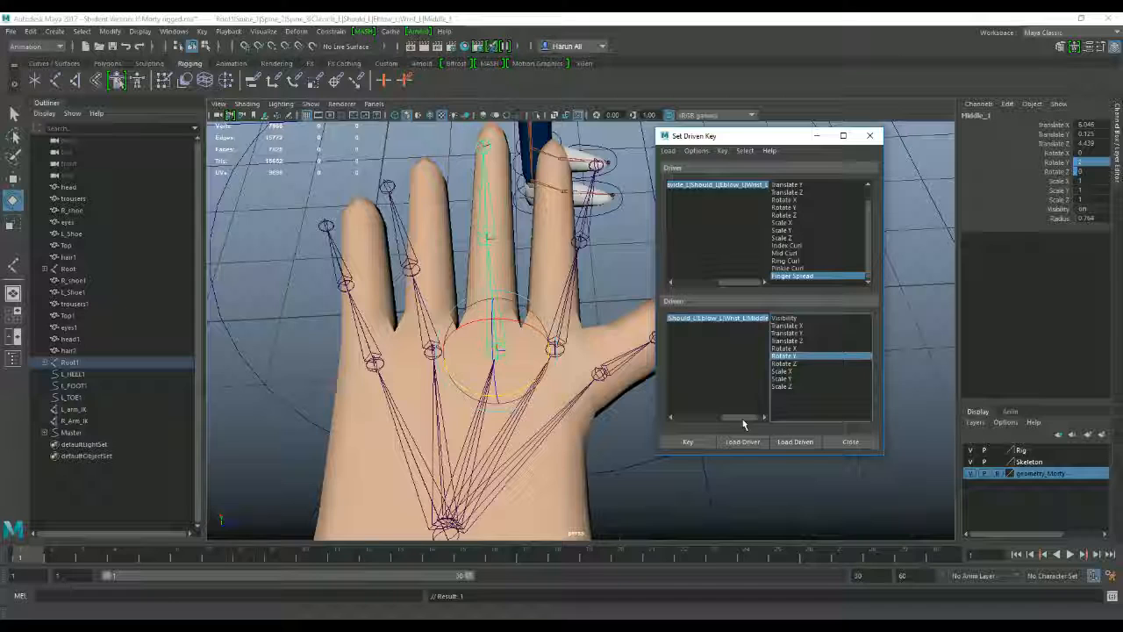
Test the spread by scrubbing the left wrist's Finger Spread, and set the attribute to -10.
{"action": "left_click", "coordinate": [448, 530]}
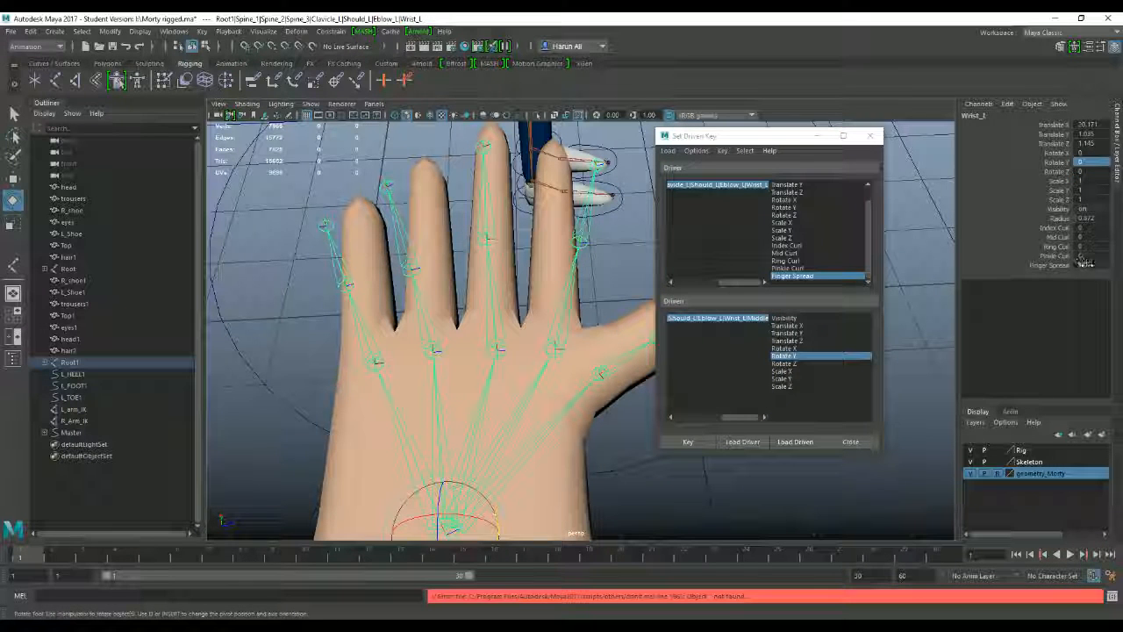
{"action": "left_click_drag", "start_coordinate": [1084, 267], "coordinate": [1054, 266], "text": "ctrl"}
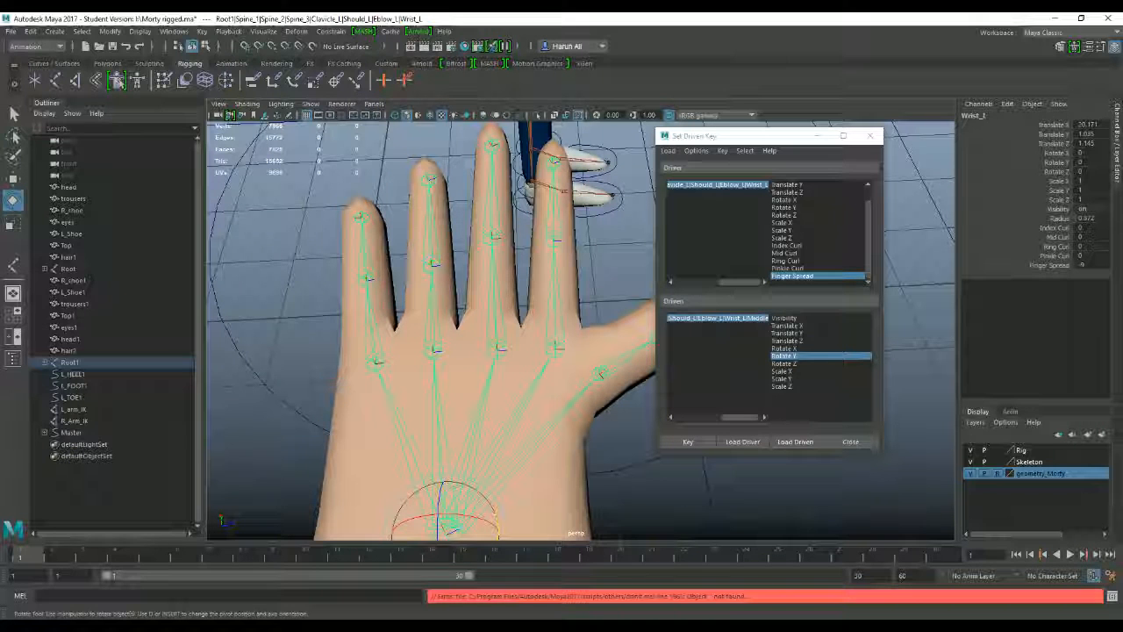
{"action": "left_click", "coordinate": [1103, 265]}
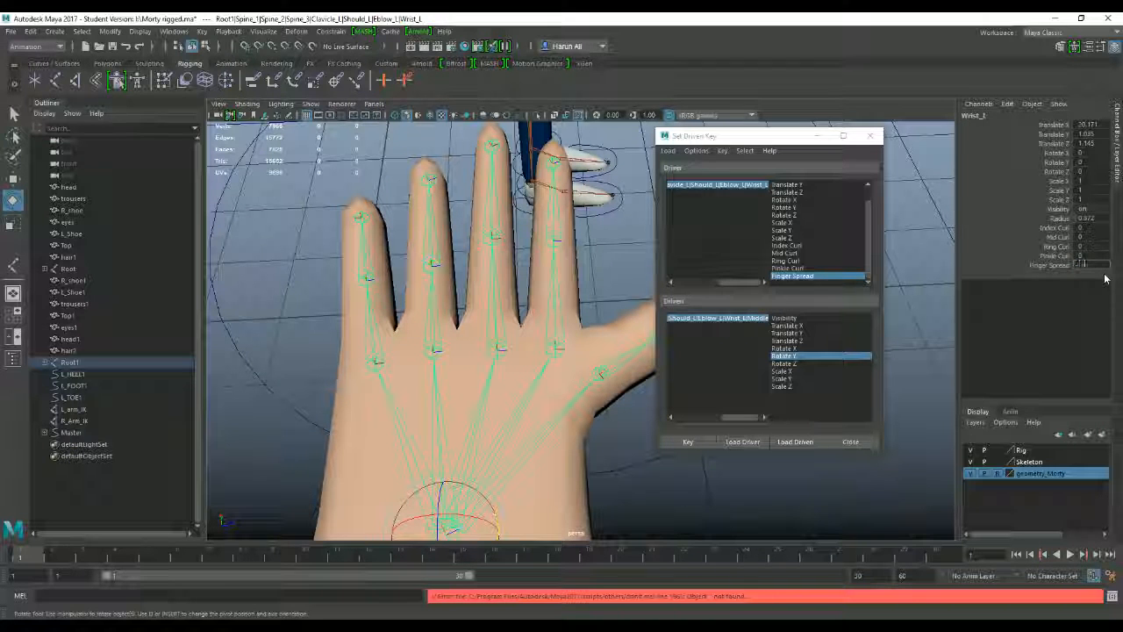
{"action": "type", "text": "10"}
{"action": "key", "text": "Return"}
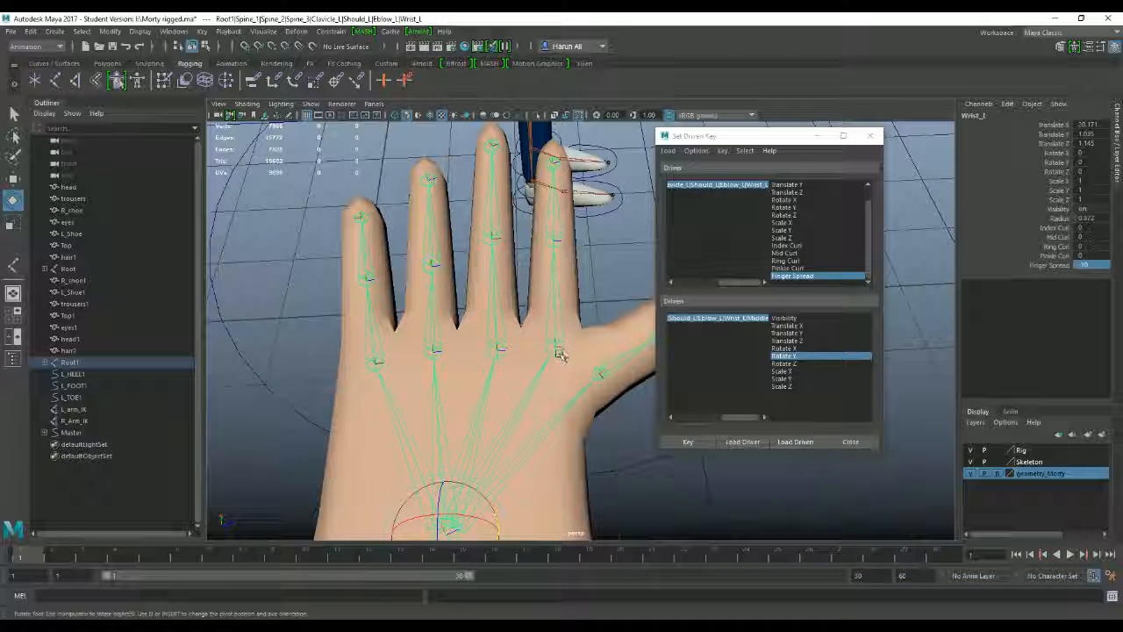
Load the Index_1 joint as the driven object, set its Rotate Y to 7, and key it at Finger Spread -10.
{"action": "left_click", "coordinate": [561, 354]}
{"action": "left_click", "coordinate": [795, 442]}
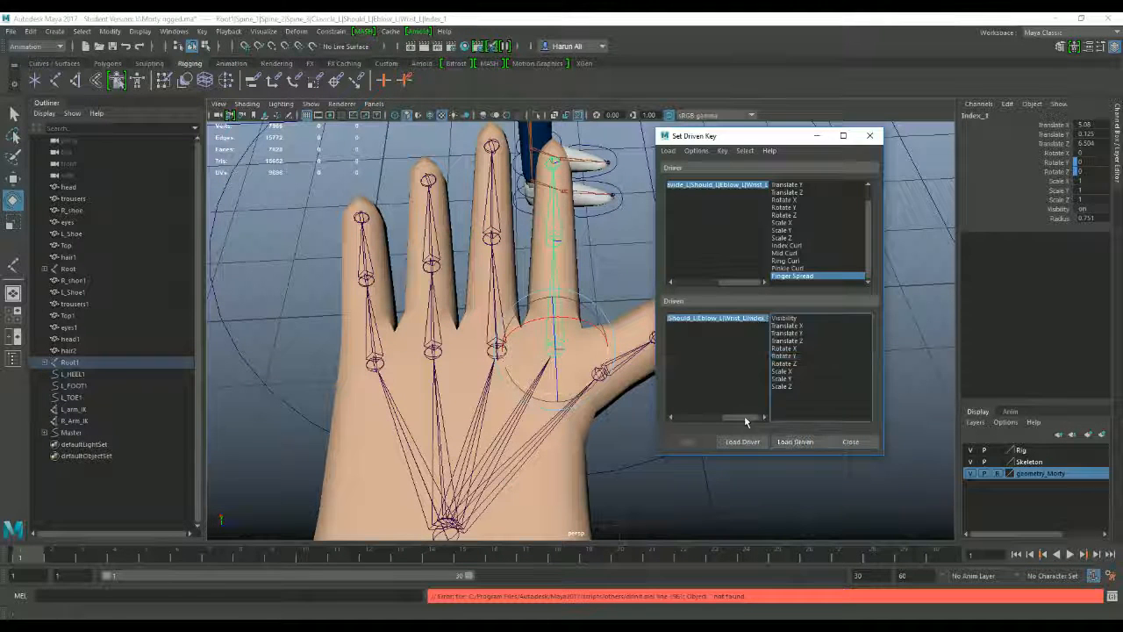
{"action": "left_click_drag", "start_coordinate": [745, 419], "coordinate": [787, 419]}
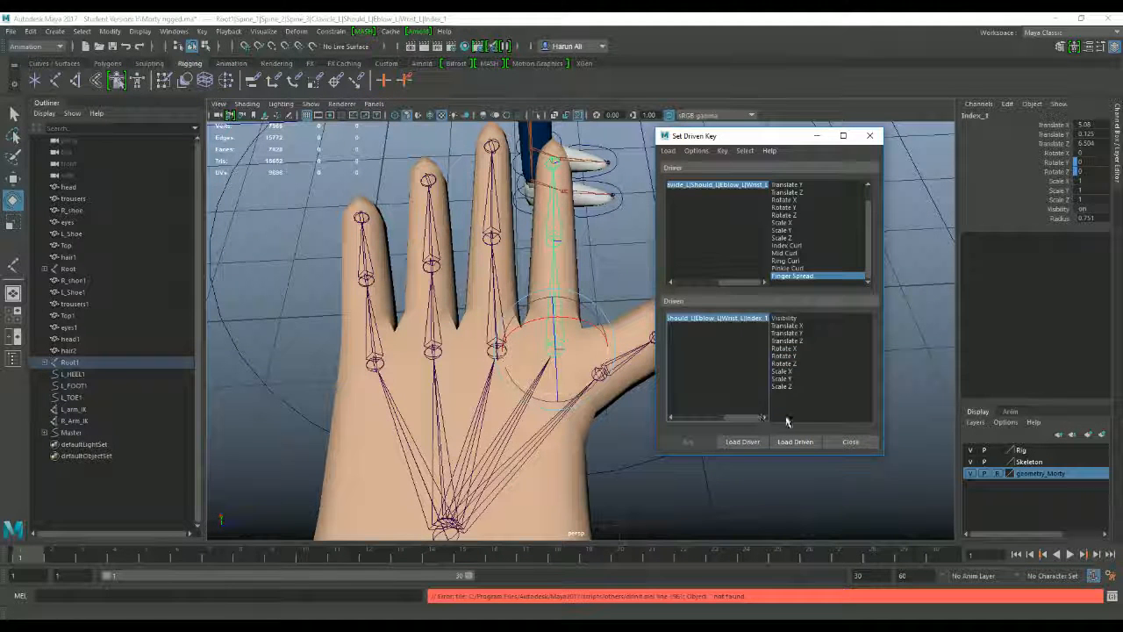
{"action": "left_click", "coordinate": [790, 356]}
{"action": "left_click_drag", "start_coordinate": [580, 384], "coordinate": [581, 387]}
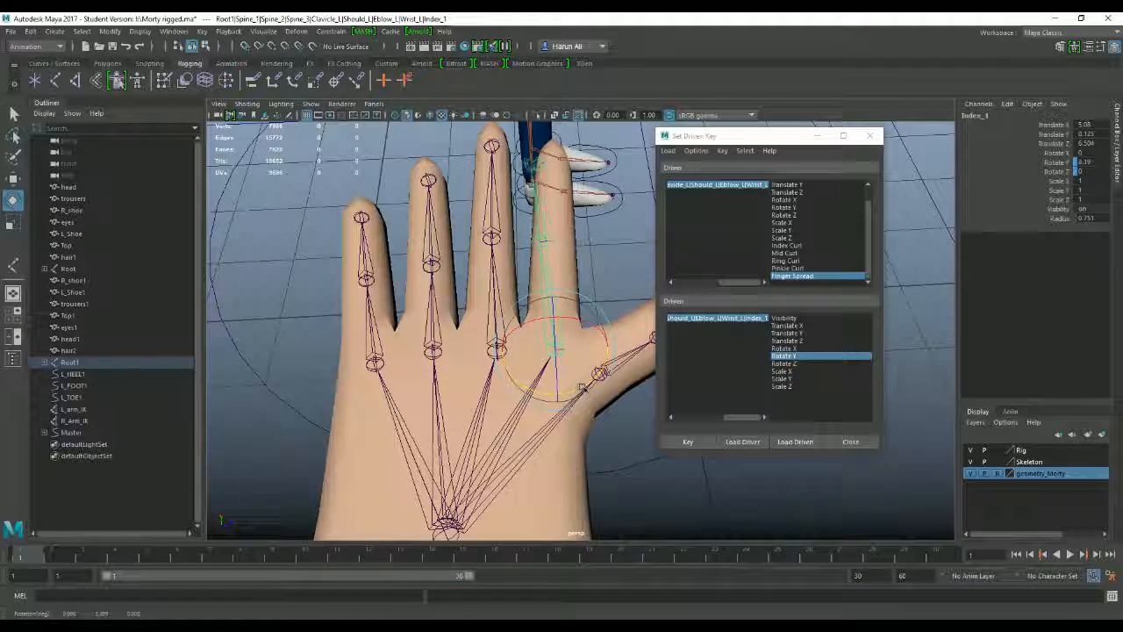
{"action": "left_click", "coordinate": [1082, 162]}
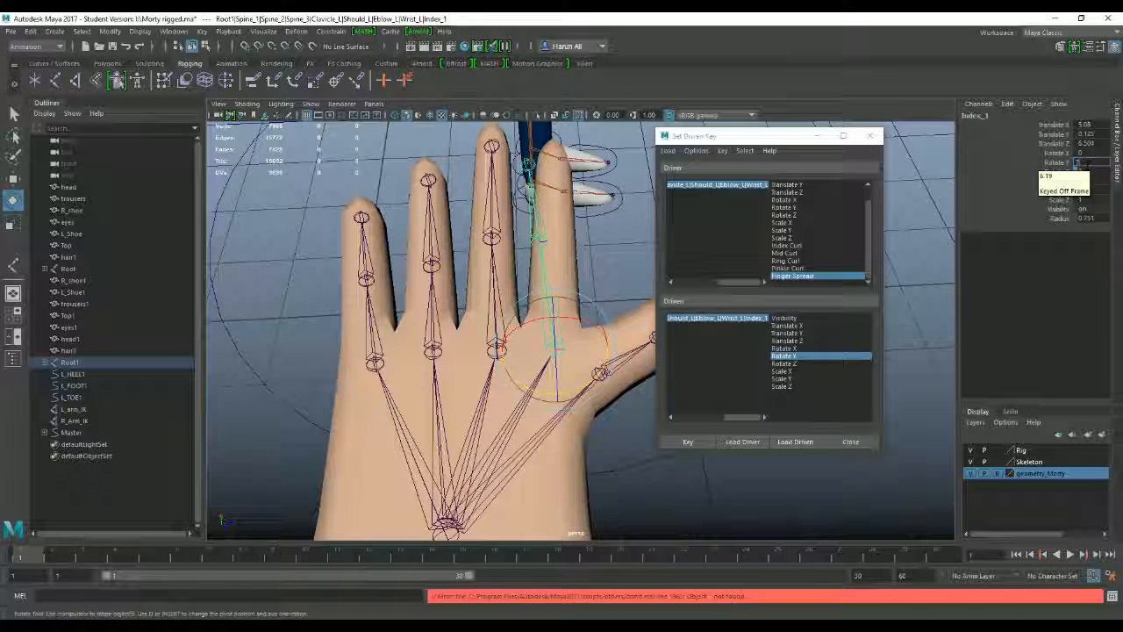
{"action": "type", "text": "0"}
{"action": "key", "text": "Return"}
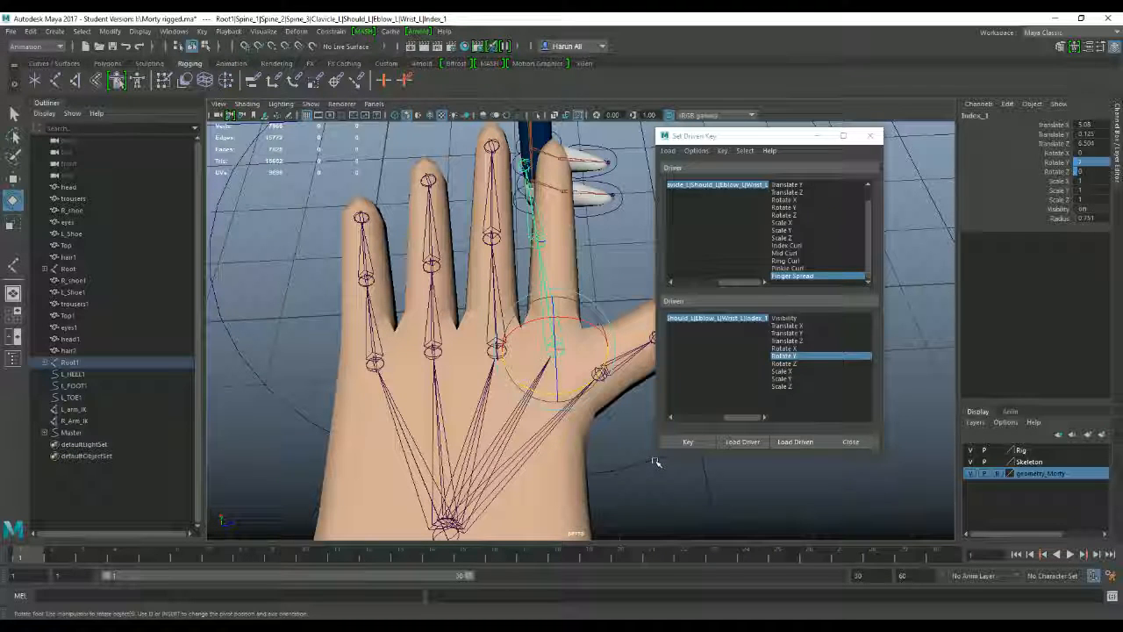
{"action": "left_click", "coordinate": [700, 441]}
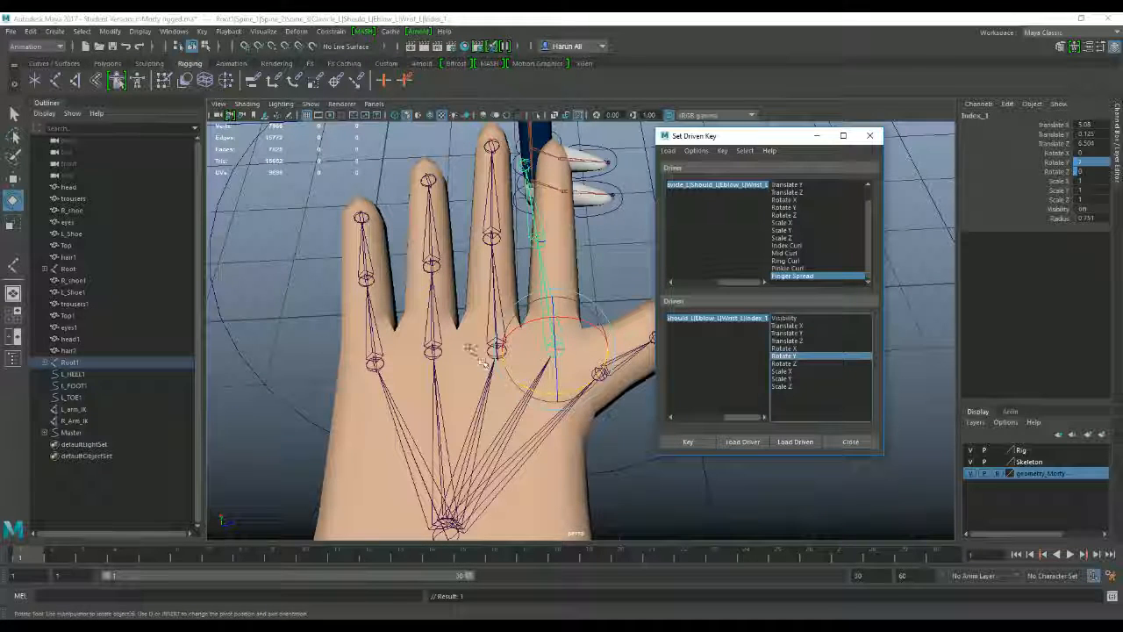
Load the Ring_1 joint as the driven object, set its Rotate Y to -7, and key it at Finger Spread -10.
{"action": "left_click", "coordinate": [432, 355]}
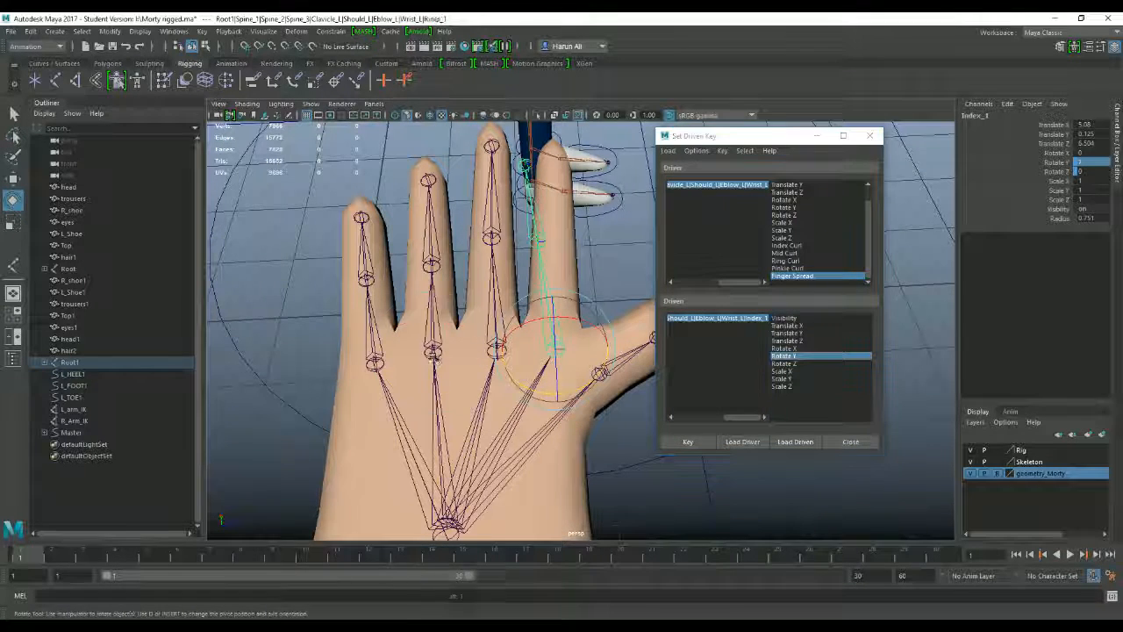
{"action": "left_click", "coordinate": [796, 441]}
{"action": "left_click", "coordinate": [784, 356]}
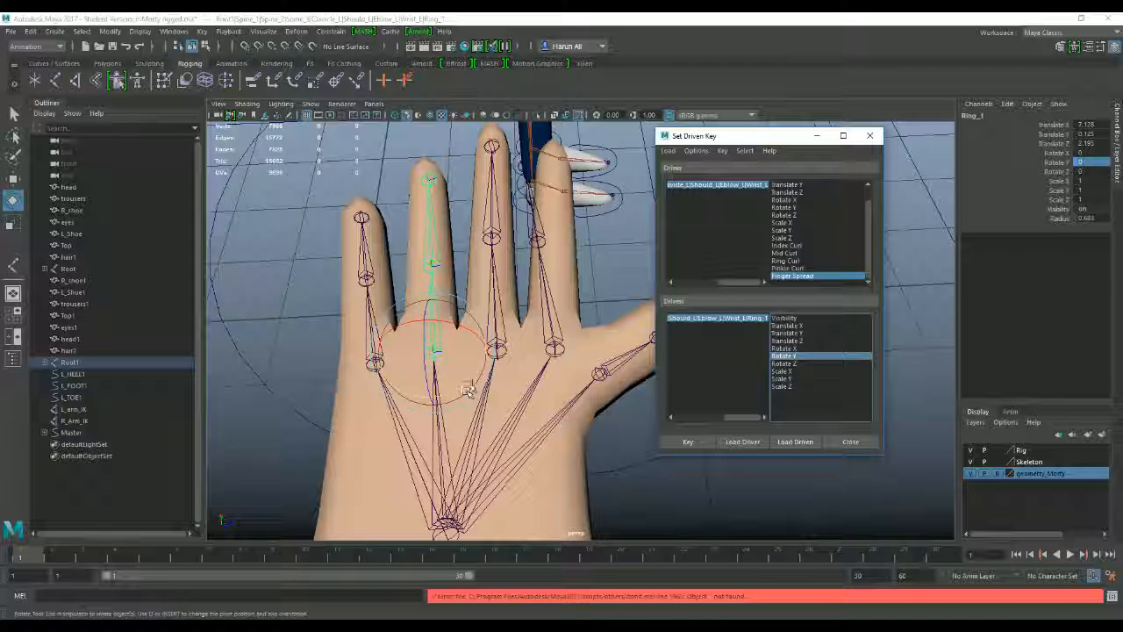
{"action": "left_click_drag", "start_coordinate": [468, 387], "coordinate": [460, 382]}
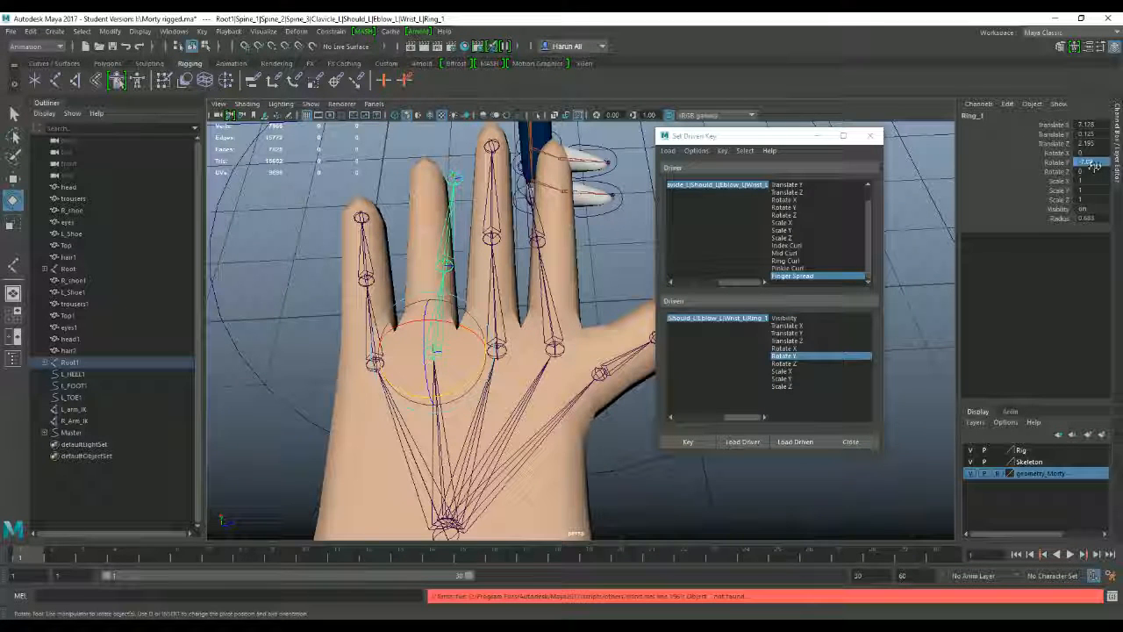
{"action": "type", "text": "-7"}
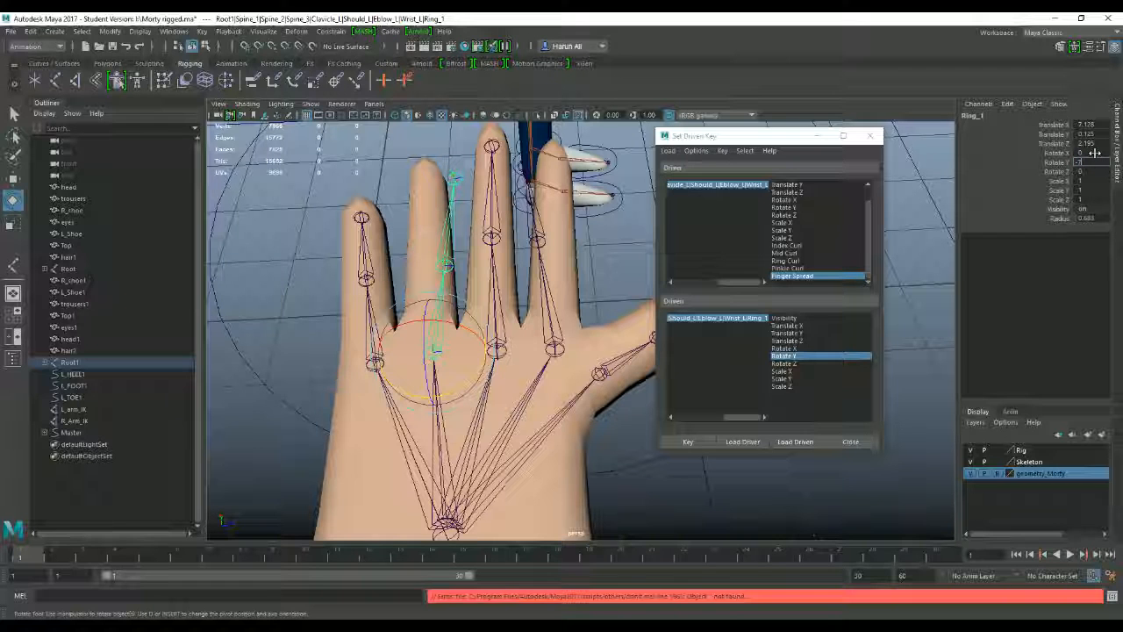
{"action": "key", "text": "Return"}
{"action": "left_click", "coordinate": [689, 440]}
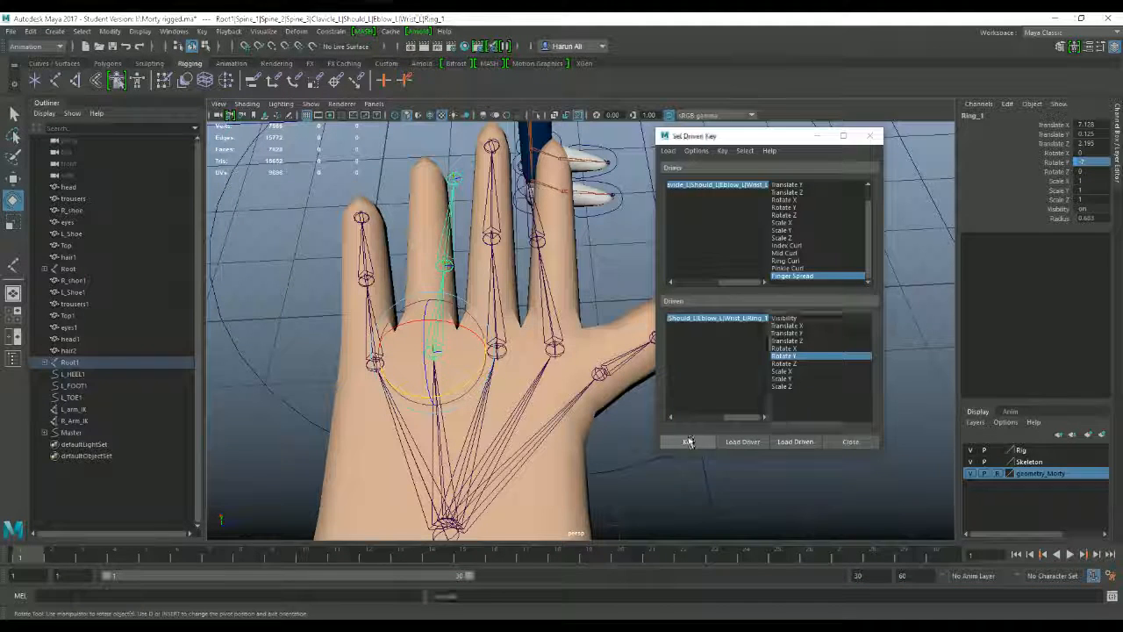
Load the Pinkie_1 joint as the driven object, set its Rotate Y to -10, and key it at Finger Spread -10.
{"action": "left_click", "coordinate": [323, 362]}
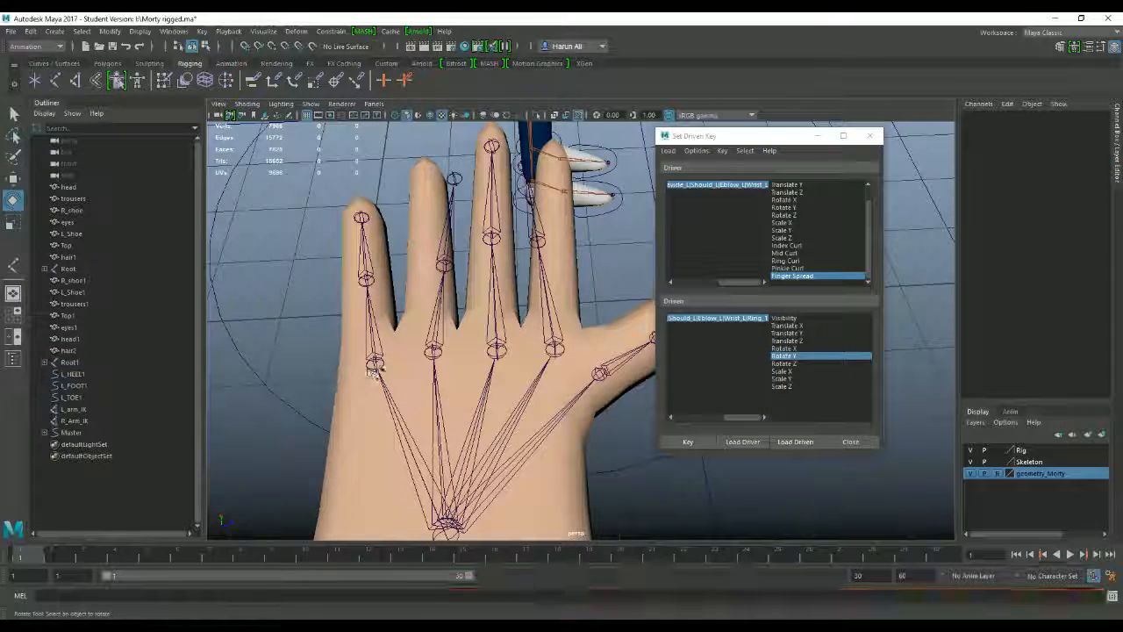
{"action": "left_click", "coordinate": [374, 362]}
{"action": "left_click", "coordinate": [806, 442]}
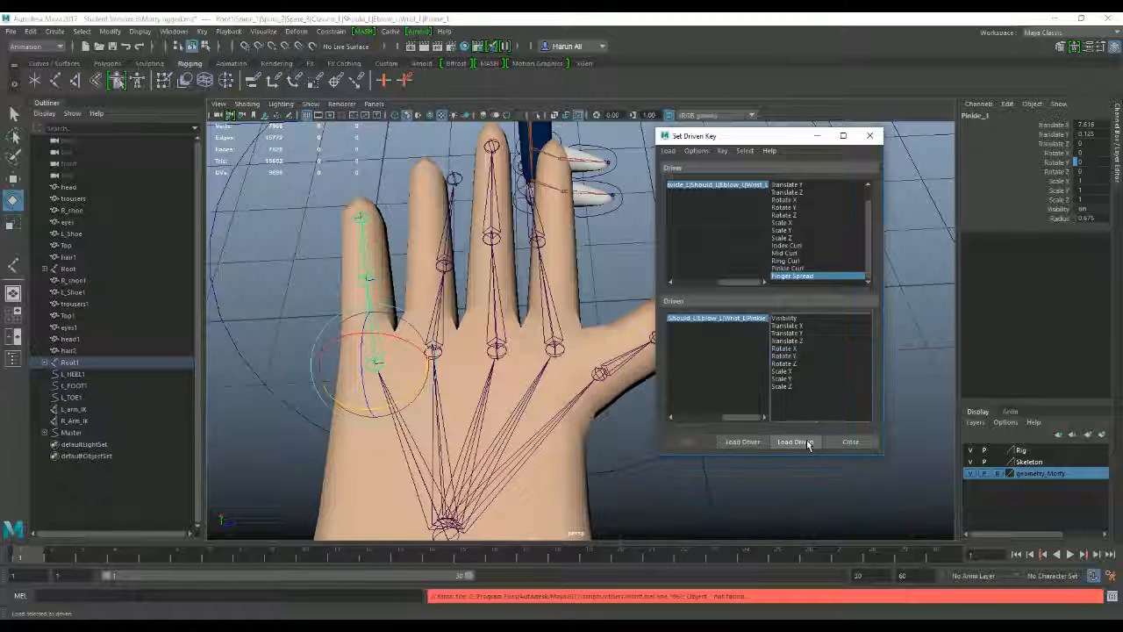
{"action": "left_click", "coordinate": [800, 355]}
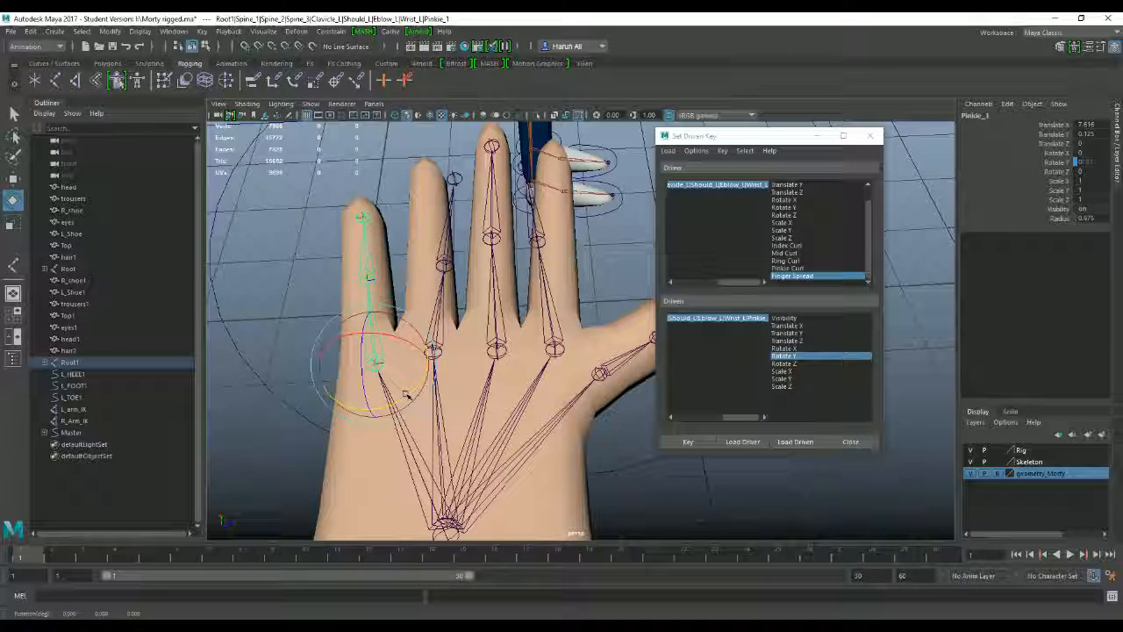
{"action": "left_click_drag", "start_coordinate": [408, 400], "coordinate": [397, 398]}
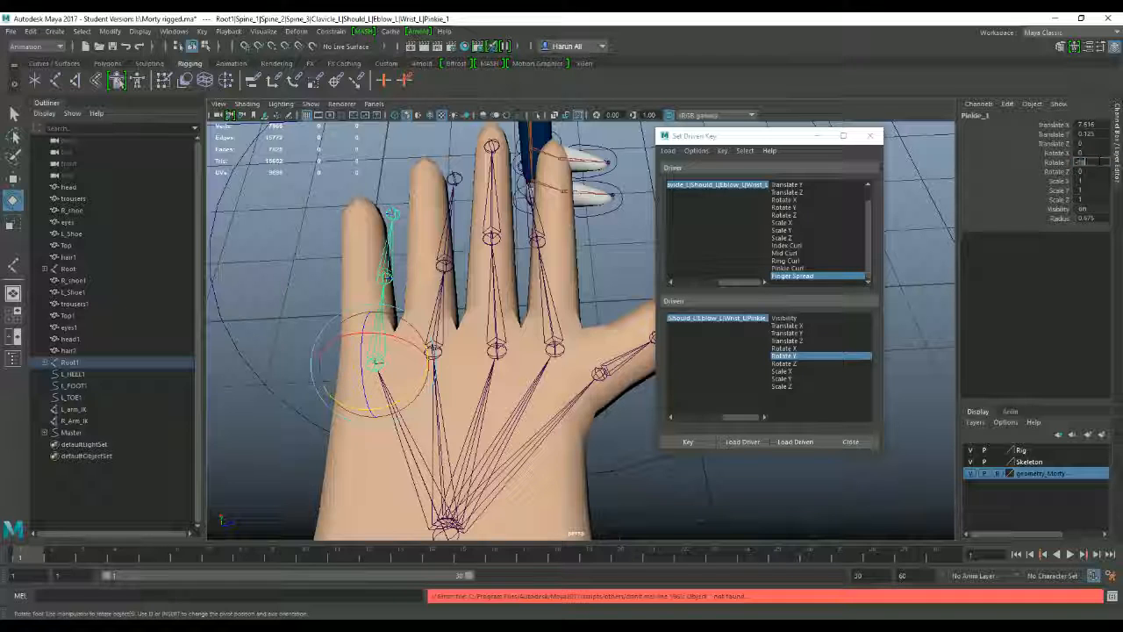
{"action": "key", "text": "Return"}
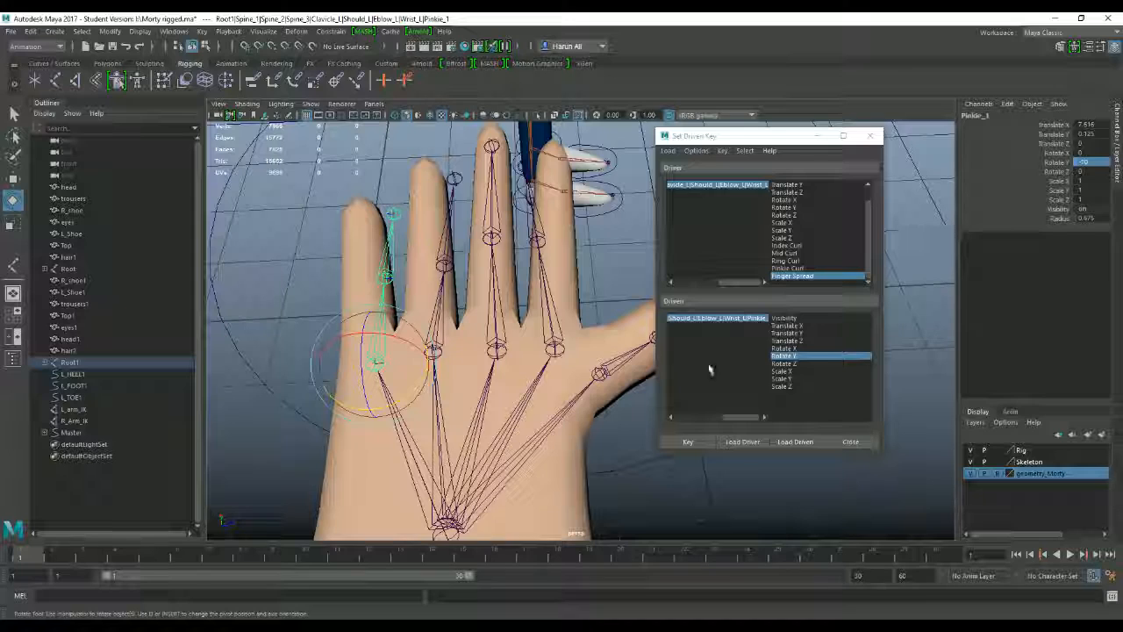
{"action": "left_click", "coordinate": [707, 444]}
Test the left wrist's Finger Spread by scrubbing it up to 10, and close the Set Driven Key window.
{"action": "scroll", "coordinate": [544, 360], "scroll_direction": "down", "scroll_amount": 3}
{"action": "left_click_drag", "start_coordinate": [544, 360], "coordinate": [438, 358], "text": "alt"}
{"action": "left_click", "coordinate": [434, 349]}
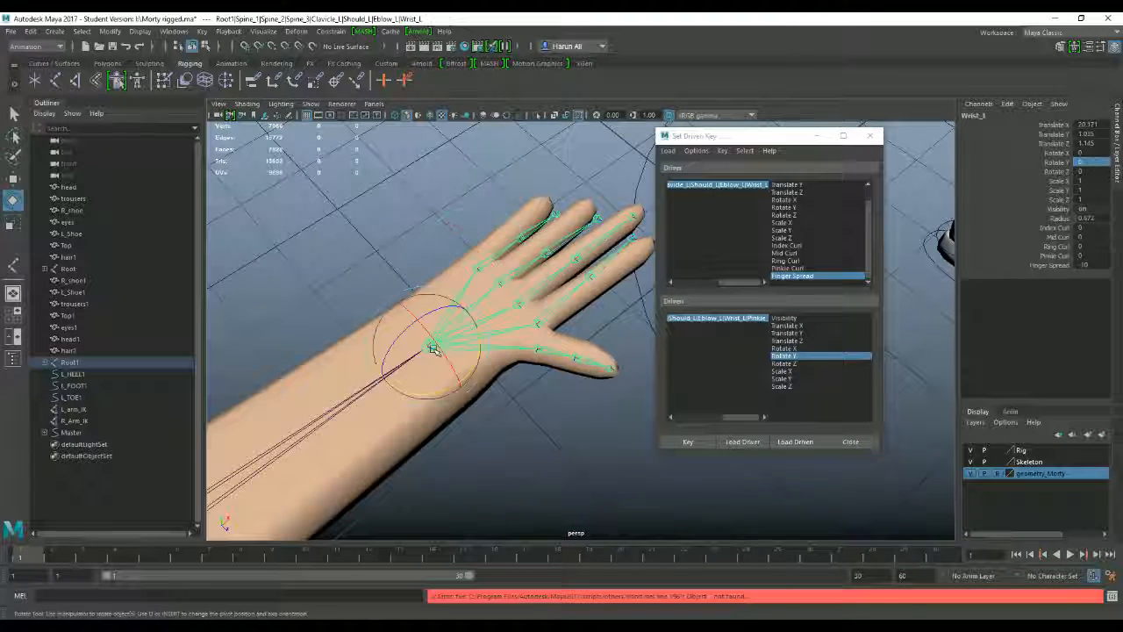
{"action": "left_click_drag", "start_coordinate": [1087, 265], "coordinate": [1111, 265], "text": "ctrl"}
{"action": "scroll", "coordinate": [915, 281], "scroll_direction": "down", "scroll_amount": 5}
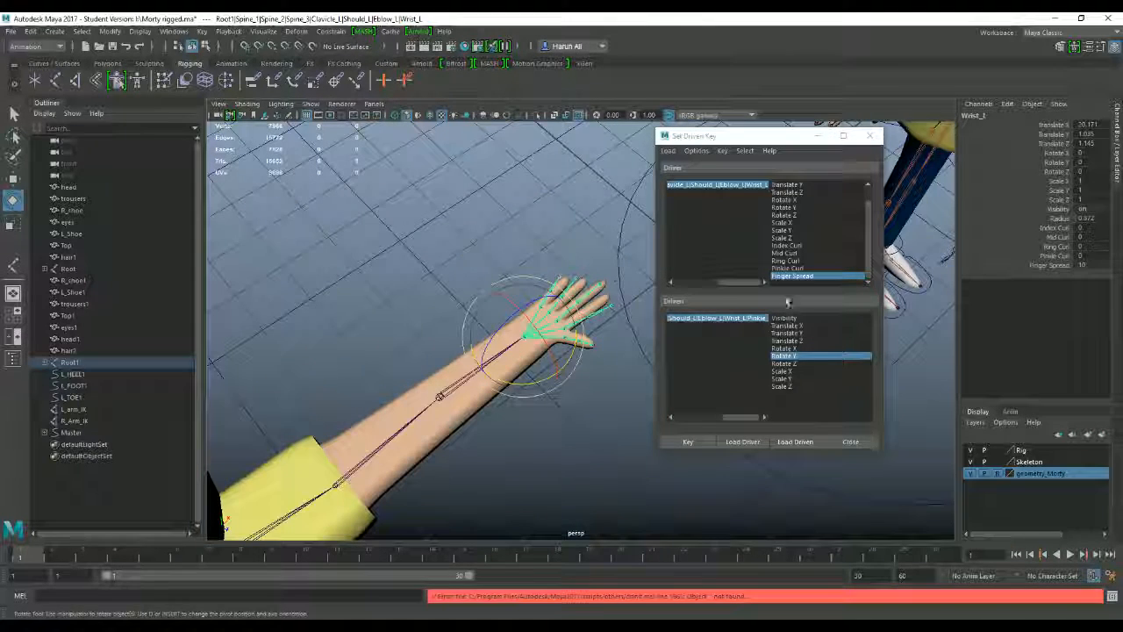
{"action": "left_click", "coordinate": [863, 443]}
{"action": "scroll", "coordinate": [562, 361], "scroll_direction": "up", "scroll_amount": 5}
{"action": "left_click_drag", "start_coordinate": [619, 383], "coordinate": [654, 378], "text": "alt"}
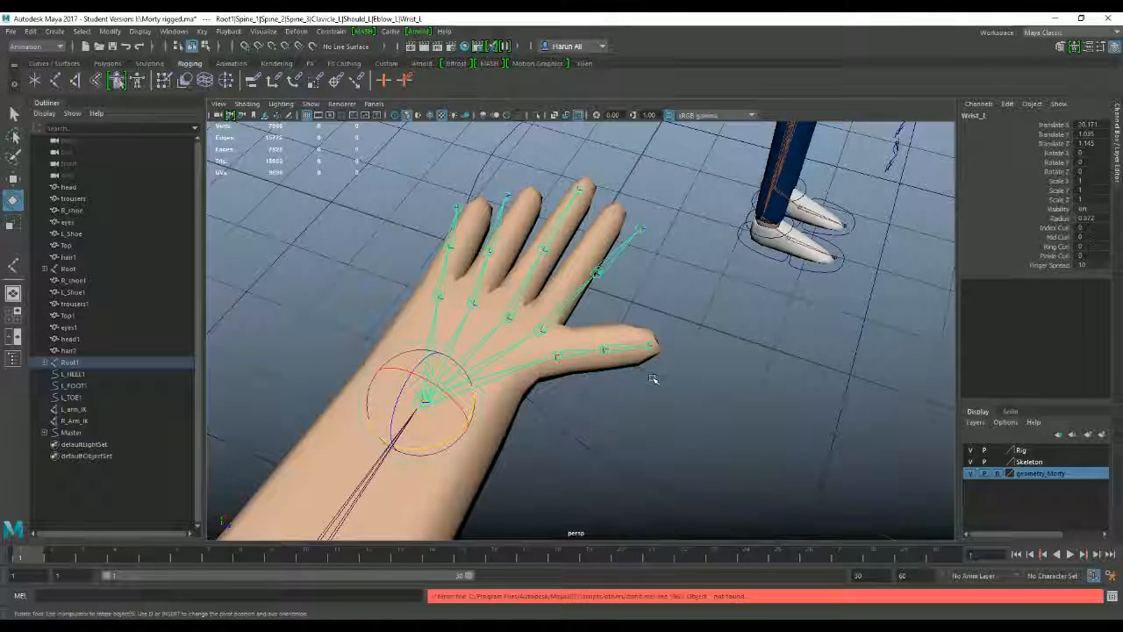
{"action": "scroll", "coordinate": [653, 378], "scroll_direction": "down", "scroll_amount": 8}
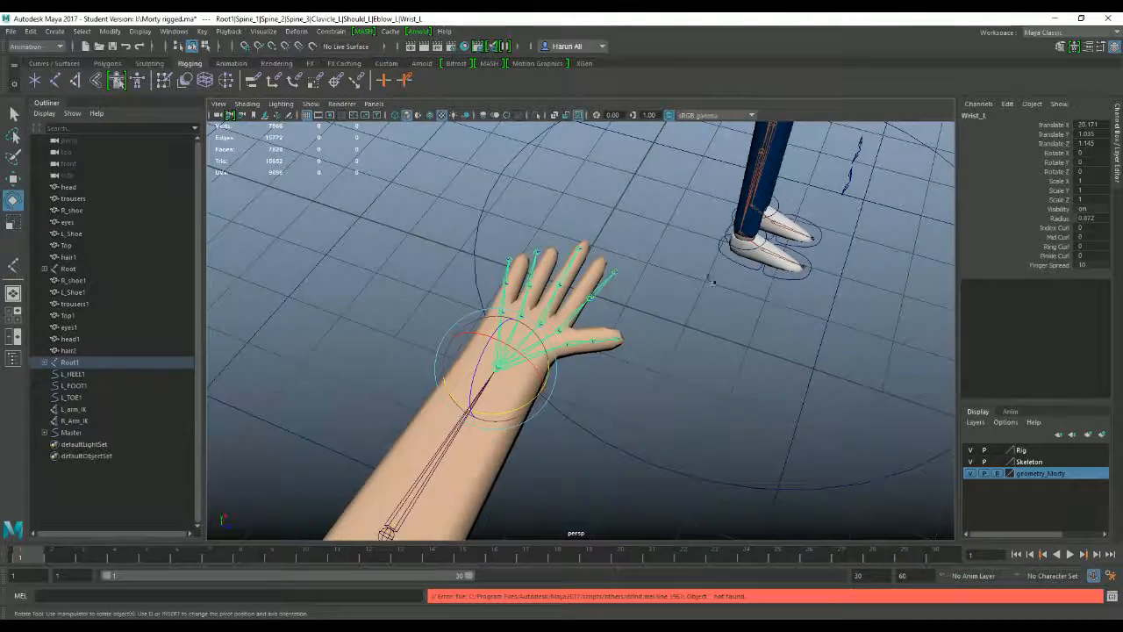
Select the first character's left wrist joint, test its Thumb UpDown attribute, and reset it to 0.
{"action": "left_click_drag", "start_coordinate": [653, 378], "coordinate": [614, 351], "text": "alt"}
{"action": "middle_click_drag", "start_coordinate": [760, 351], "coordinate": [564, 322], "text": "alt"}
{"action": "scroll", "coordinate": [564, 321], "scroll_direction": "up", "scroll_amount": 5}
{"action": "left_click_drag", "start_coordinate": [564, 321], "coordinate": [612, 336], "text": "alt"}
{"action": "scroll", "coordinate": [612, 336], "scroll_direction": "up", "scroll_amount": 5}
{"action": "middle_click_drag", "start_coordinate": [612, 336], "coordinate": [697, 424], "text": "alt"}
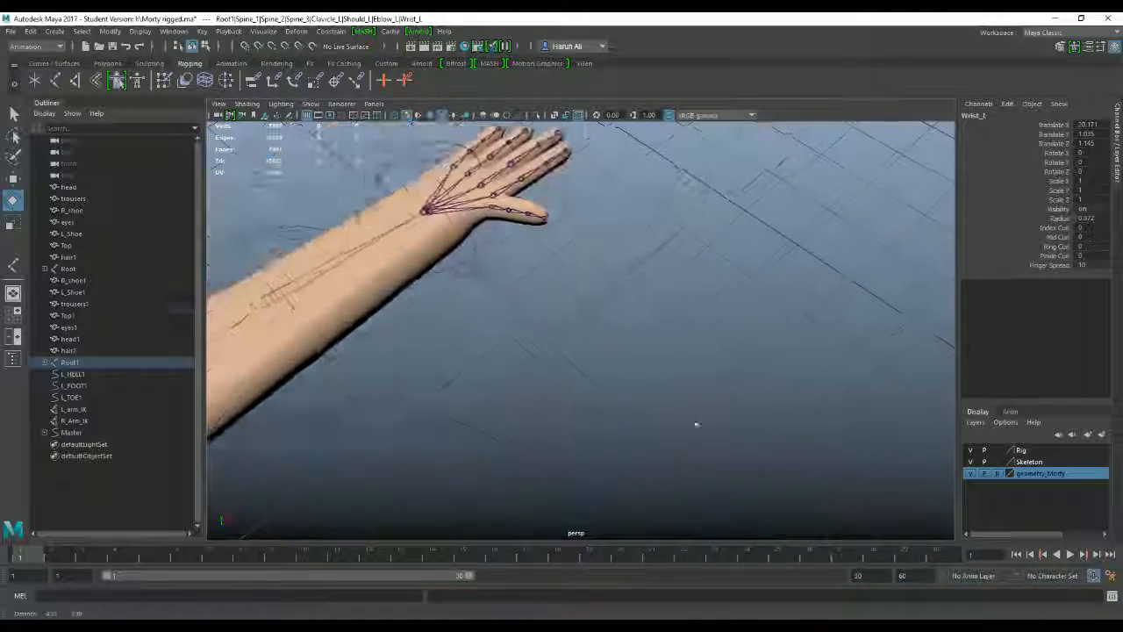
{"action": "left_click_drag", "start_coordinate": [697, 424], "coordinate": [537, 372], "text": "alt"}
{"action": "scroll", "coordinate": [537, 372], "scroll_direction": "up", "scroll_amount": 4}
{"action": "left_click", "coordinate": [499, 248]}
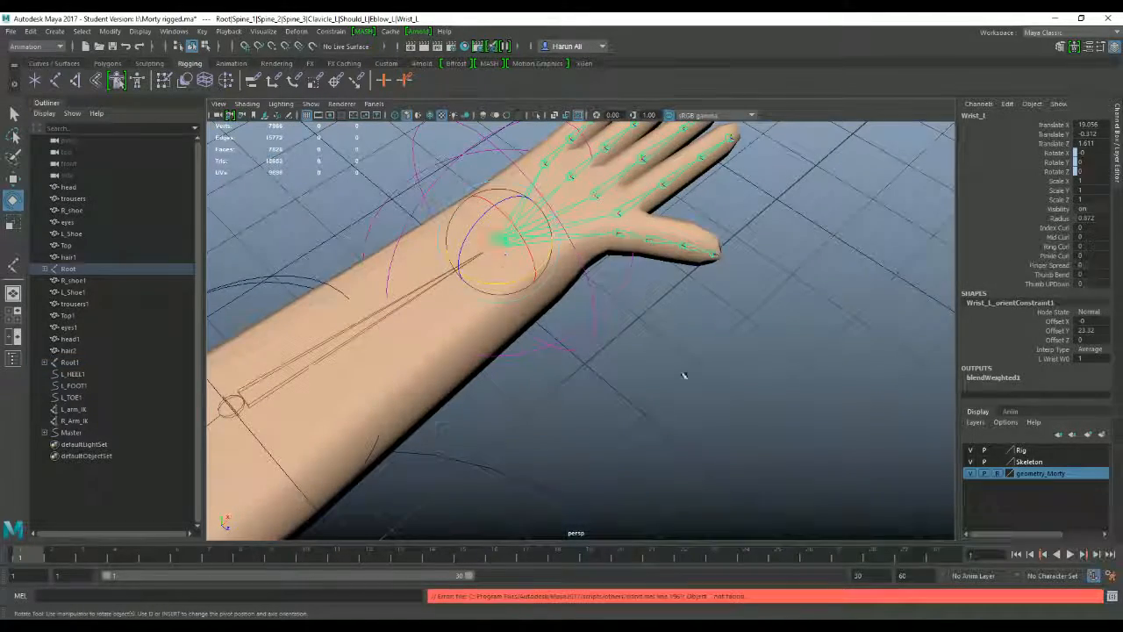
{"action": "left_click_drag", "start_coordinate": [683, 375], "coordinate": [654, 390], "text": "alt"}
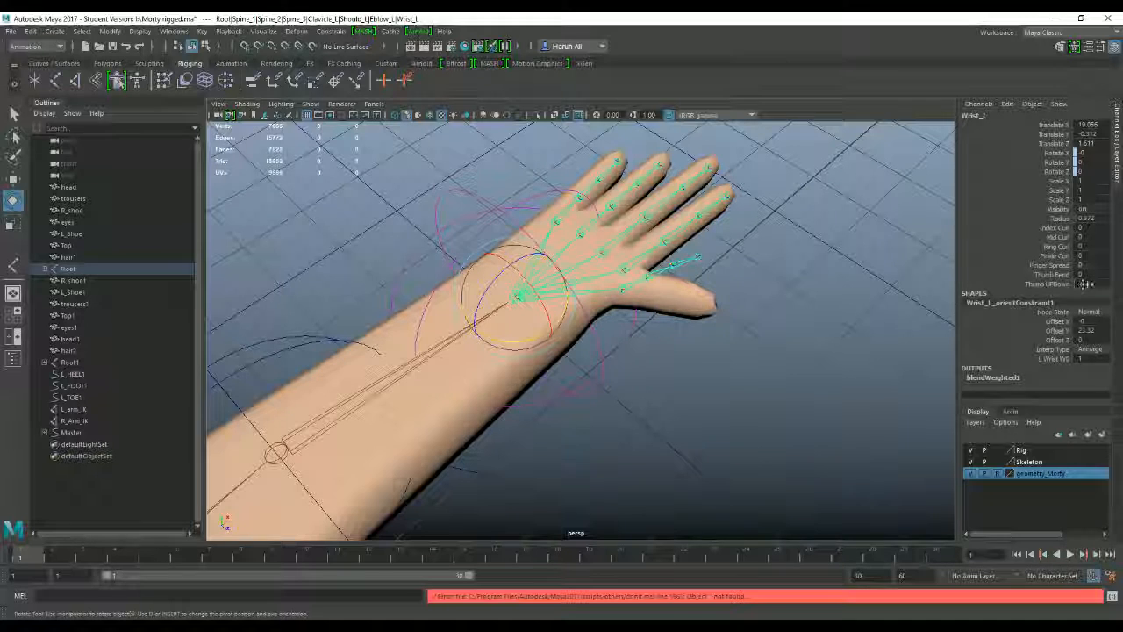
{"action": "key", "text": "Return"}
Examine the first character's left hand and arm from several distances and angles.
{"action": "scroll", "coordinate": [742, 326], "scroll_direction": "up", "scroll_amount": 2}
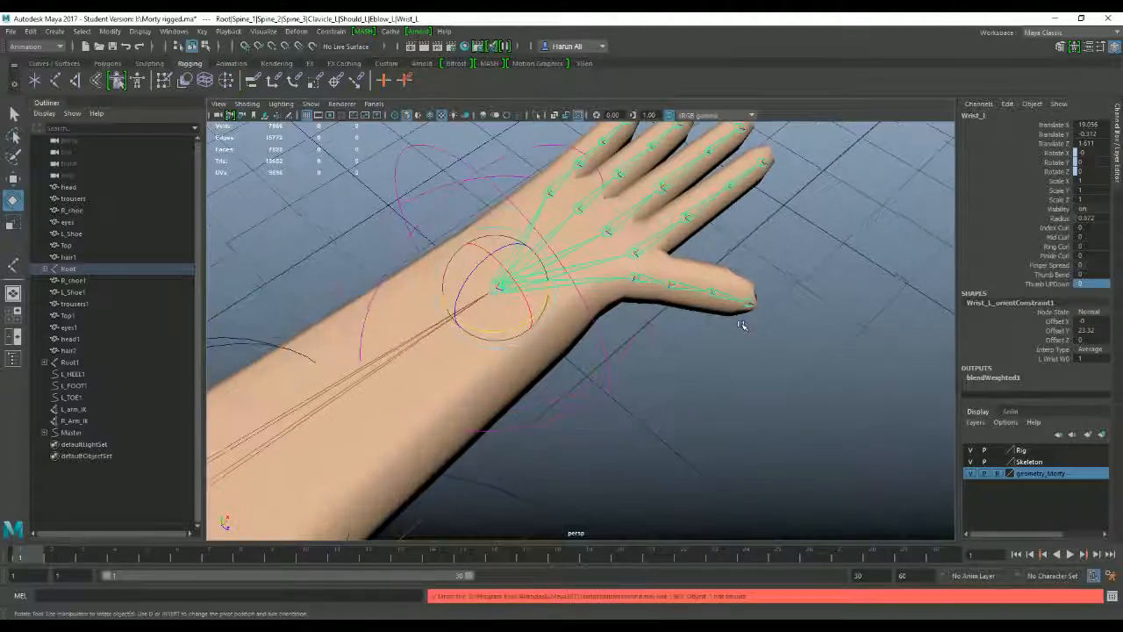
{"action": "scroll", "coordinate": [725, 286], "scroll_direction": "down", "scroll_amount": 3}
{"action": "mouse_move", "coordinate": [725, 286]}
{"action": "left_mouse_down", "text": "alt"}
{"action": "mouse_move", "coordinate": [667, 288]}
{"action": "mouse_move", "coordinate": [737, 288]}
{"action": "left_mouse_up", "text": "alt"}
{"action": "middle_click_drag", "start_coordinate": [733, 288], "coordinate": [553, 318], "text": "alt"}
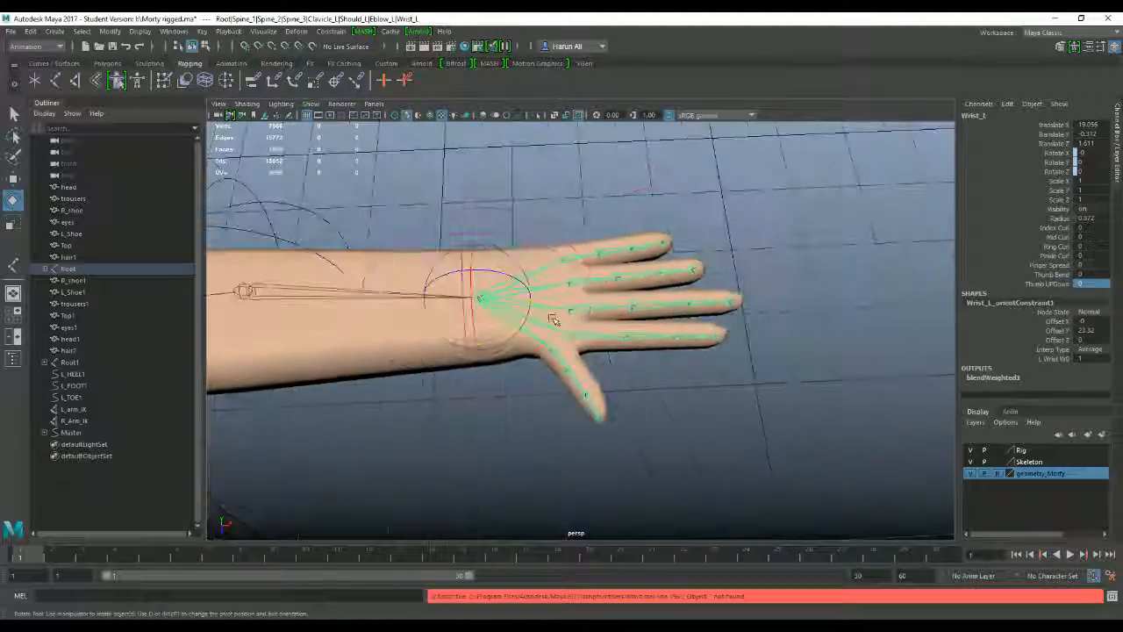
{"action": "right_click_drag", "start_coordinate": [552, 319], "coordinate": [377, 321], "text": "alt"}
{"action": "middle_click_drag", "start_coordinate": [378, 322], "coordinate": [443, 320], "text": "alt"}
{"action": "scroll", "coordinate": [484, 324], "scroll_direction": "up", "scroll_amount": 10}
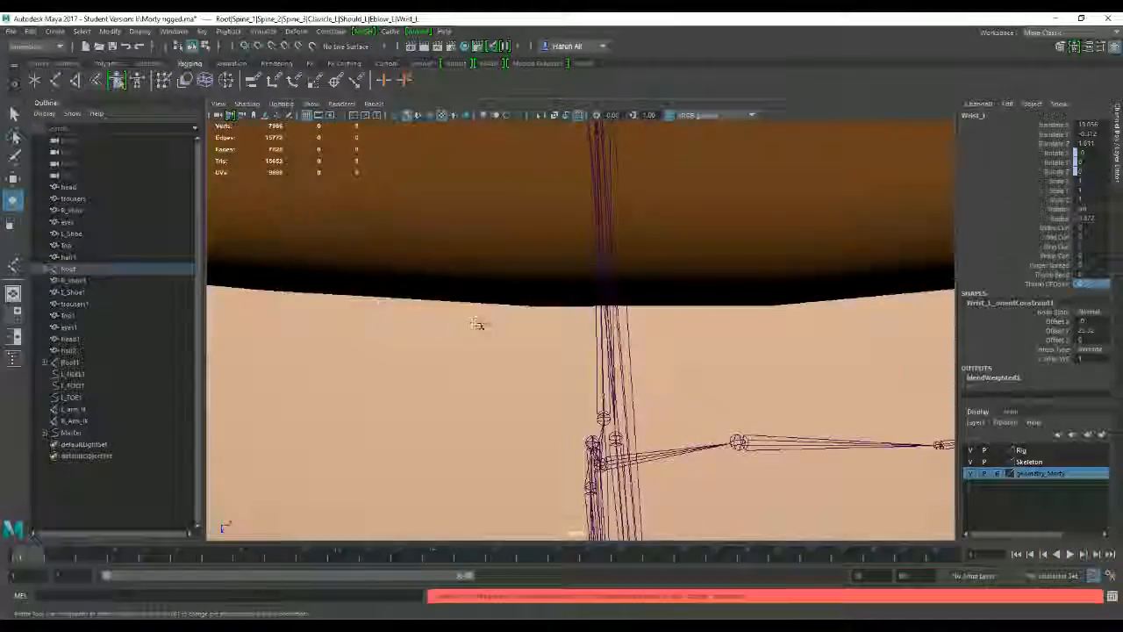
{"action": "middle_click_drag", "start_coordinate": [869, 323], "coordinate": [476, 344], "text": "alt"}
{"action": "scroll", "coordinate": [746, 322], "scroll_direction": "down", "scroll_amount": 5}
{"action": "scroll", "coordinate": [770, 320], "scroll_direction": "down", "scroll_amount": 2}
{"action": "middle_click_drag", "start_coordinate": [922, 346], "coordinate": [612, 308], "text": "alt"}
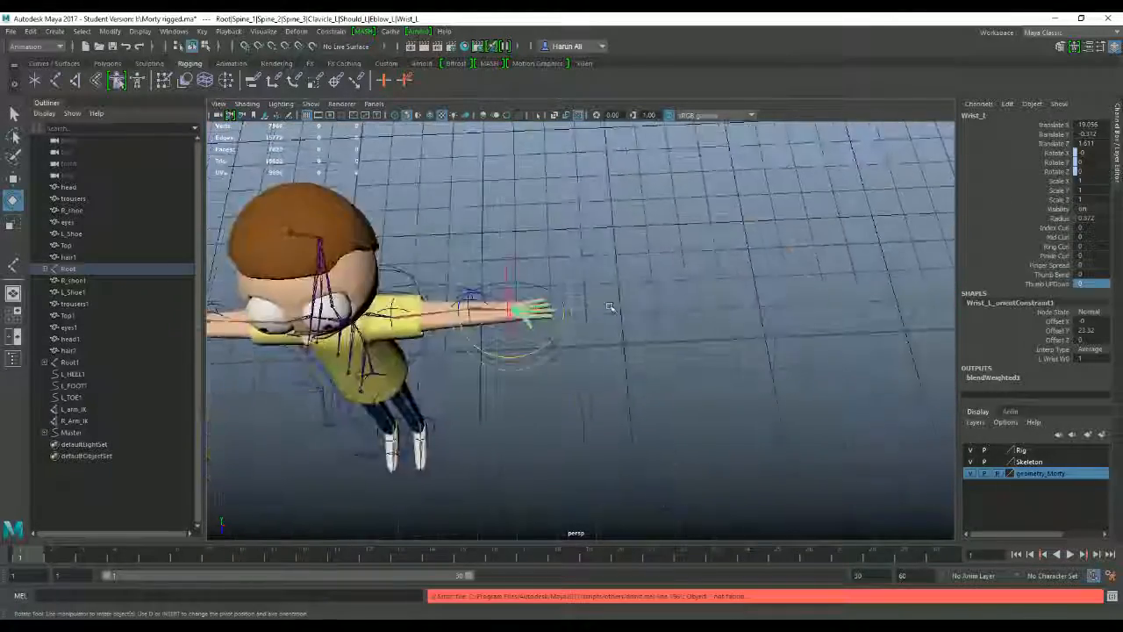
{"action": "scroll", "coordinate": [612, 308], "scroll_direction": "up", "scroll_amount": 8}
{"action": "middle_click_drag", "start_coordinate": [476, 324], "coordinate": [673, 340], "text": "alt"}
{"action": "left_click_drag", "start_coordinate": [673, 341], "coordinate": [658, 326], "text": "alt"}
{"action": "scroll", "coordinate": [645, 299], "scroll_direction": "up", "scroll_amount": 5}
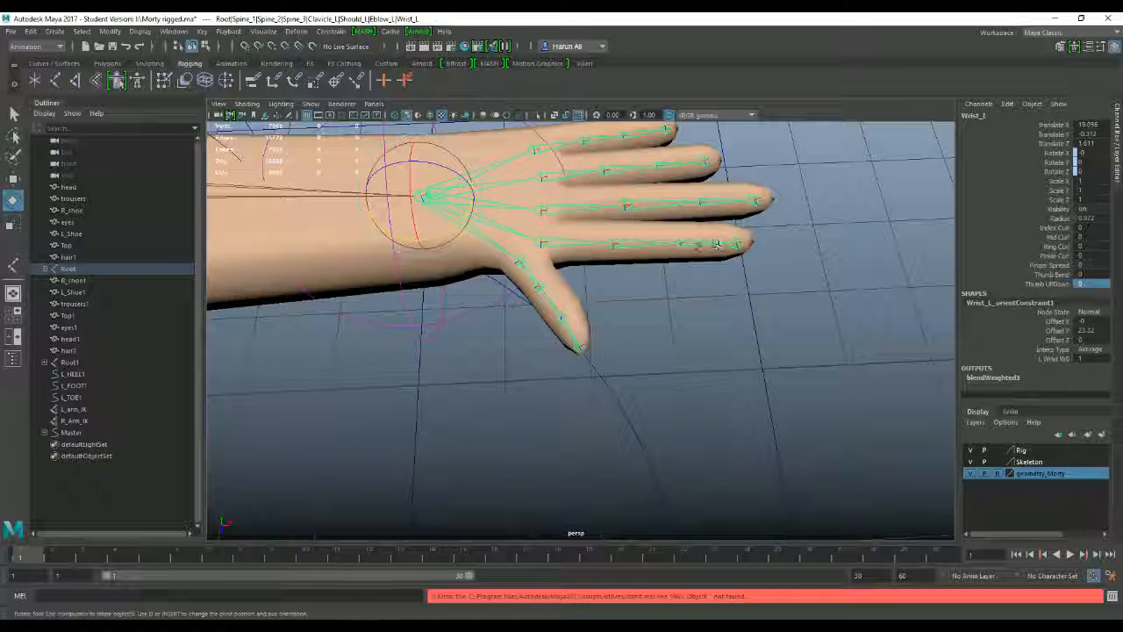
Set the first character's left wrist Pinkie Curl to 5 and inspect the pinkie joints from the side and above.
{"action": "left_click", "coordinate": [1080, 255]}
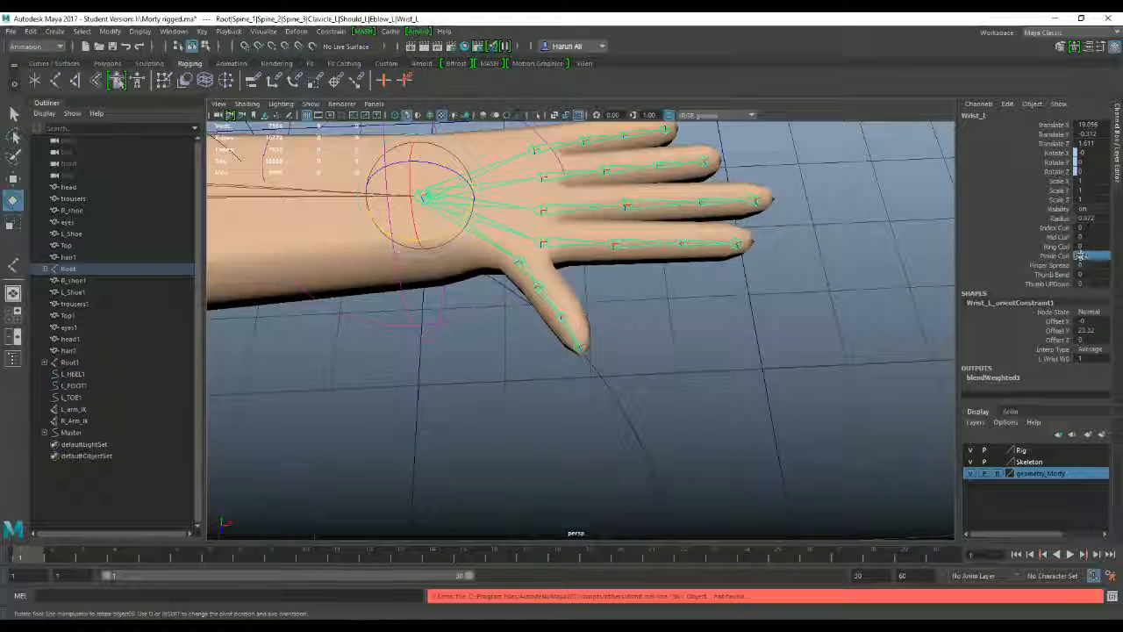
{"action": "type", "text": "5"}
{"action": "key", "text": "Return"}
{"action": "left_click_drag", "start_coordinate": [742, 323], "coordinate": [584, 431], "text": "alt"}
{"action": "scroll", "coordinate": [680, 429], "scroll_direction": "down", "scroll_amount": 5}
{"action": "scroll", "coordinate": [687, 430], "scroll_direction": "up", "scroll_amount": 5}
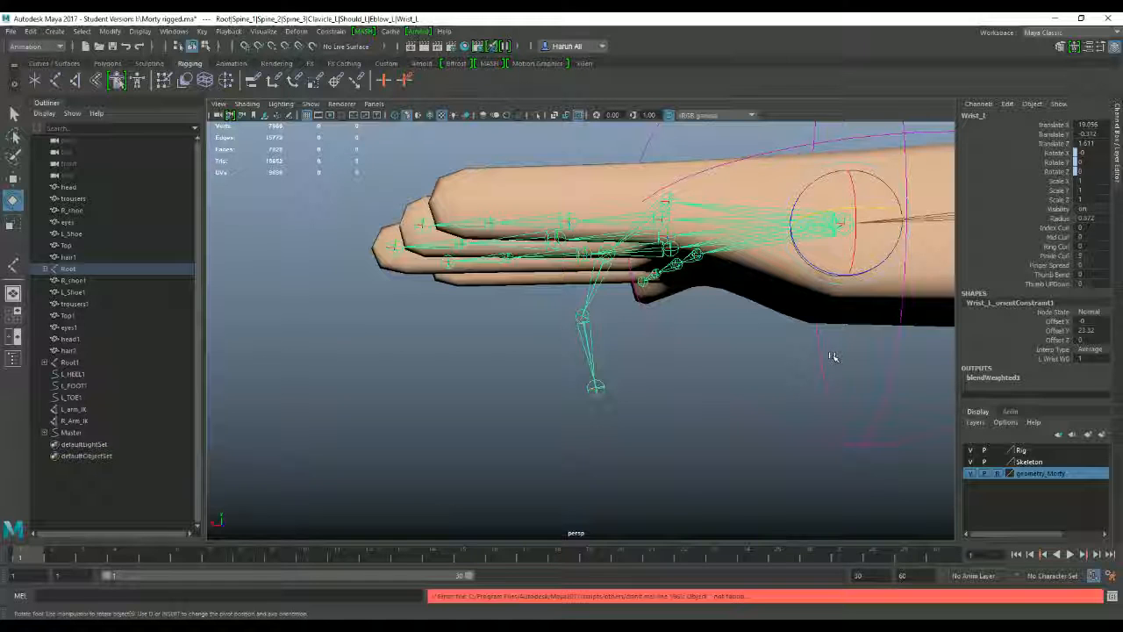
{"action": "scroll", "coordinate": [432, 352], "scroll_direction": "down", "scroll_amount": 5}
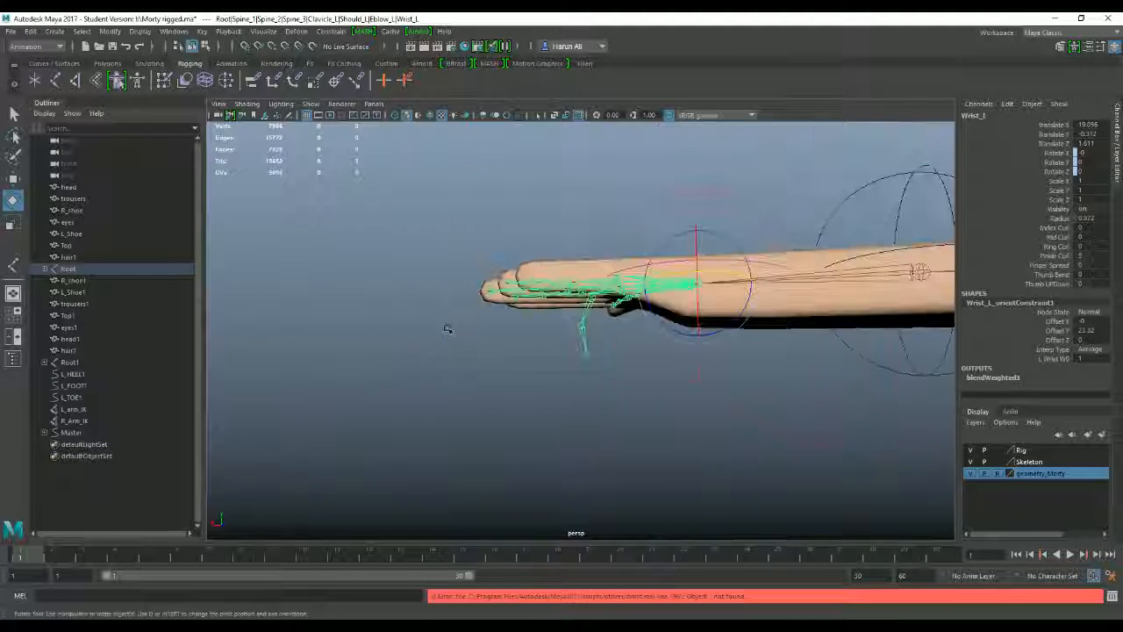
{"action": "left_click_drag", "start_coordinate": [448, 328], "coordinate": [483, 457], "text": "alt"}
{"action": "left_click_drag", "start_coordinate": [484, 342], "coordinate": [495, 389], "text": "alt"}
{"action": "scroll", "coordinate": [495, 389], "scroll_direction": "up", "scroll_amount": 5}
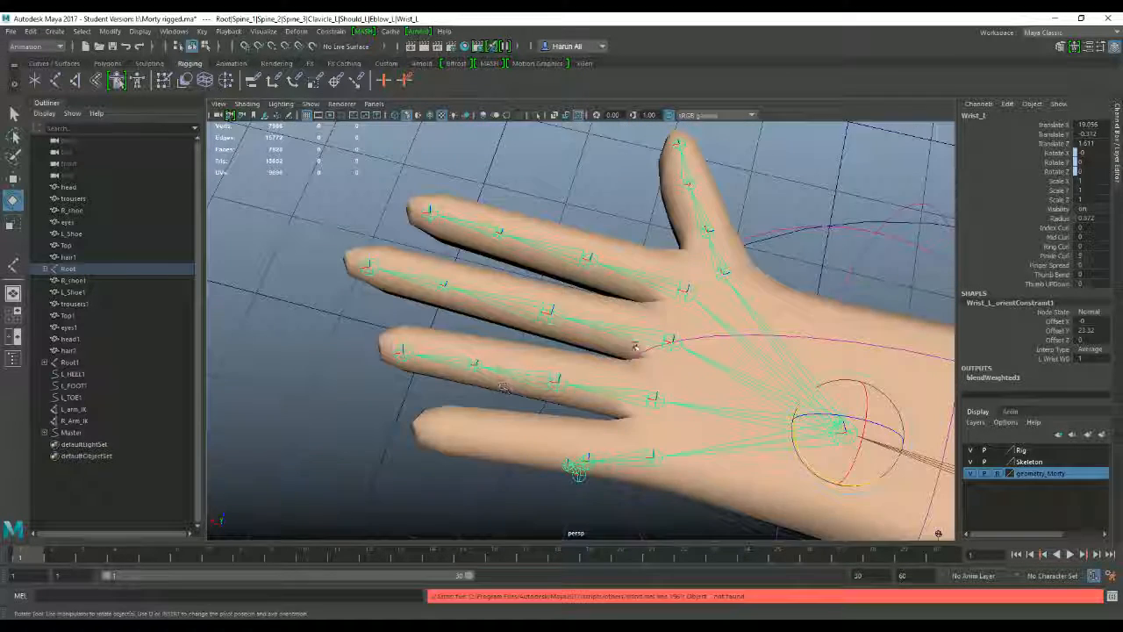
Inspect the first character's left Middle_2 and Middle_3 joints by selecting each one.
{"action": "left_click", "coordinate": [527, 321]}
{"action": "left_click", "coordinate": [548, 310]}
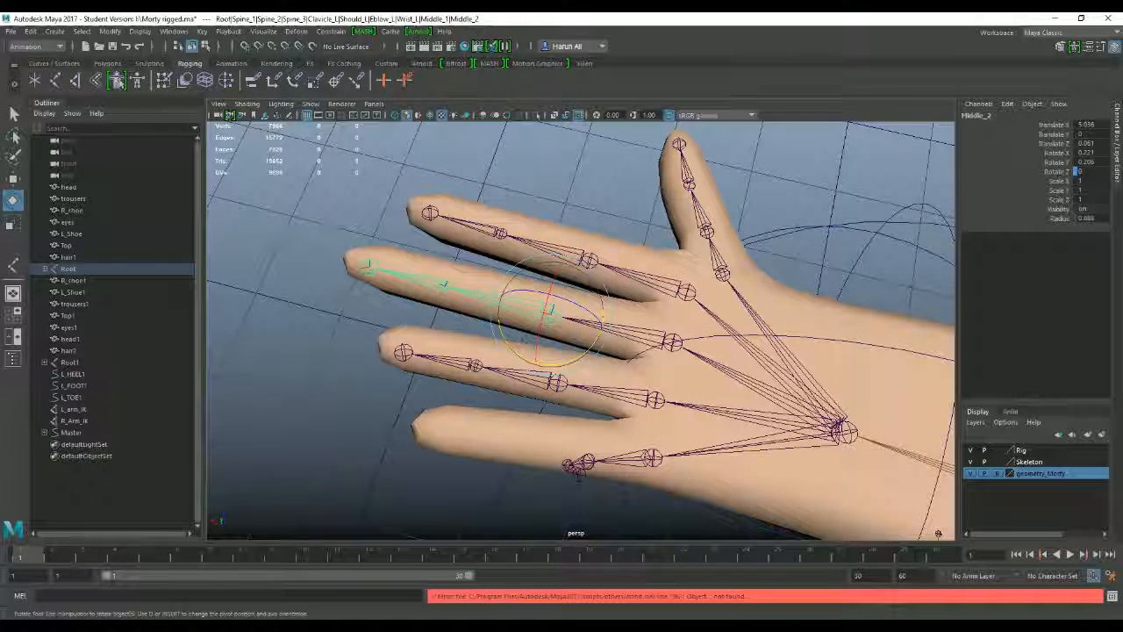
{"action": "left_click", "coordinate": [366, 264]}
{"action": "scroll", "coordinate": [367, 334], "scroll_direction": "down", "scroll_amount": 5}
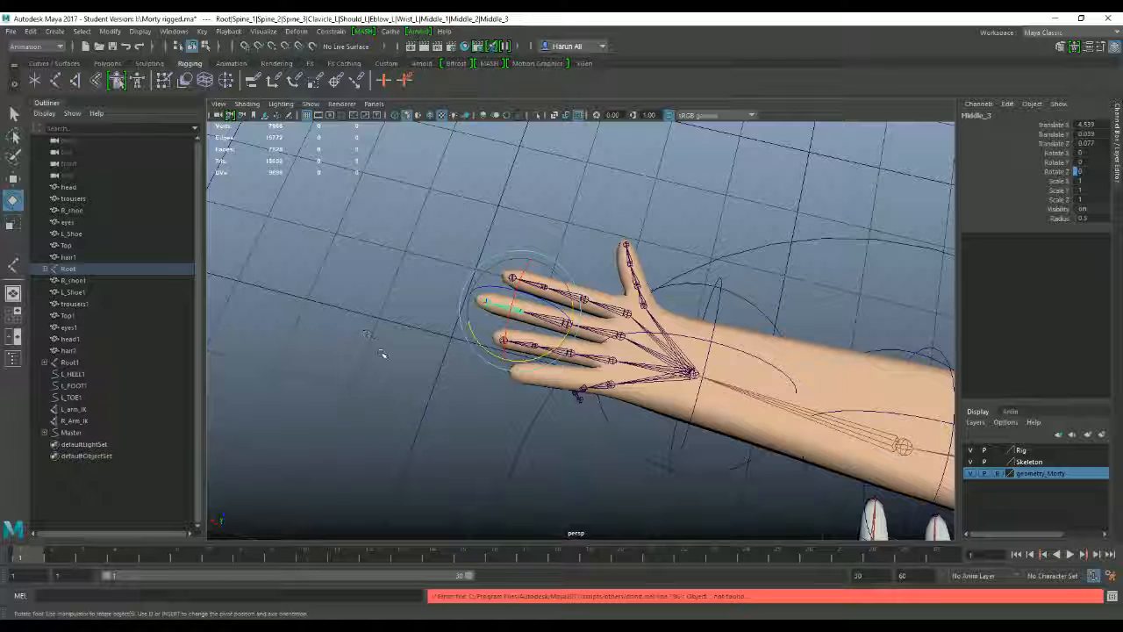
{"action": "left_click_drag", "start_coordinate": [382, 354], "coordinate": [565, 401], "text": "alt"}
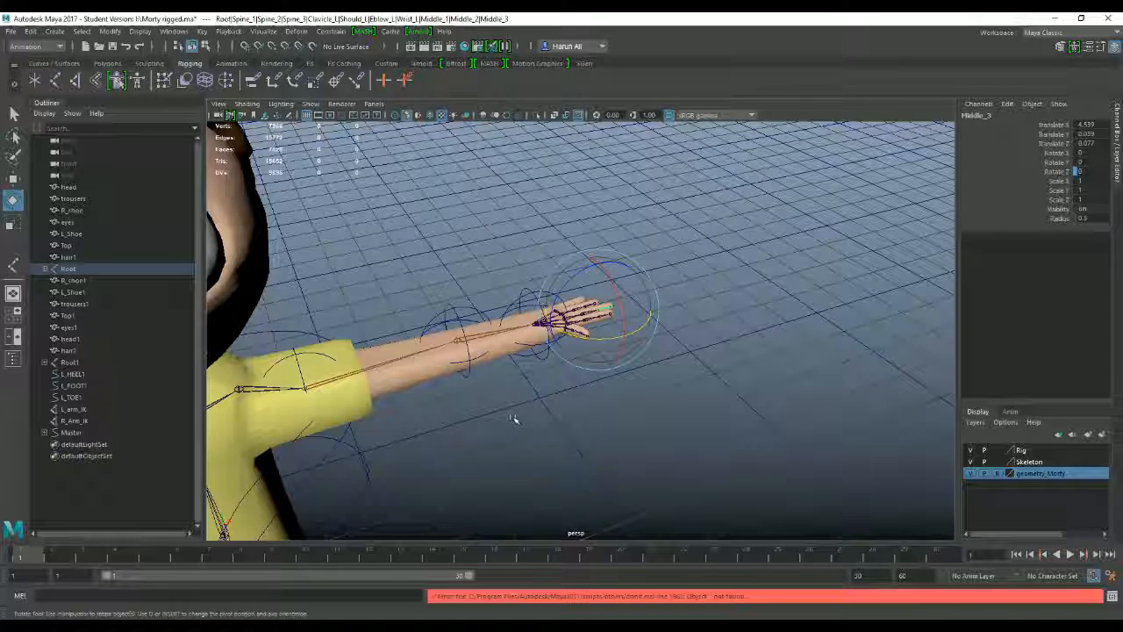
Select the first character's Master control with the Move tool and look over the left arm's rig.
{"action": "scroll", "coordinate": [574, 397], "scroll_direction": "down", "scroll_amount": 5}
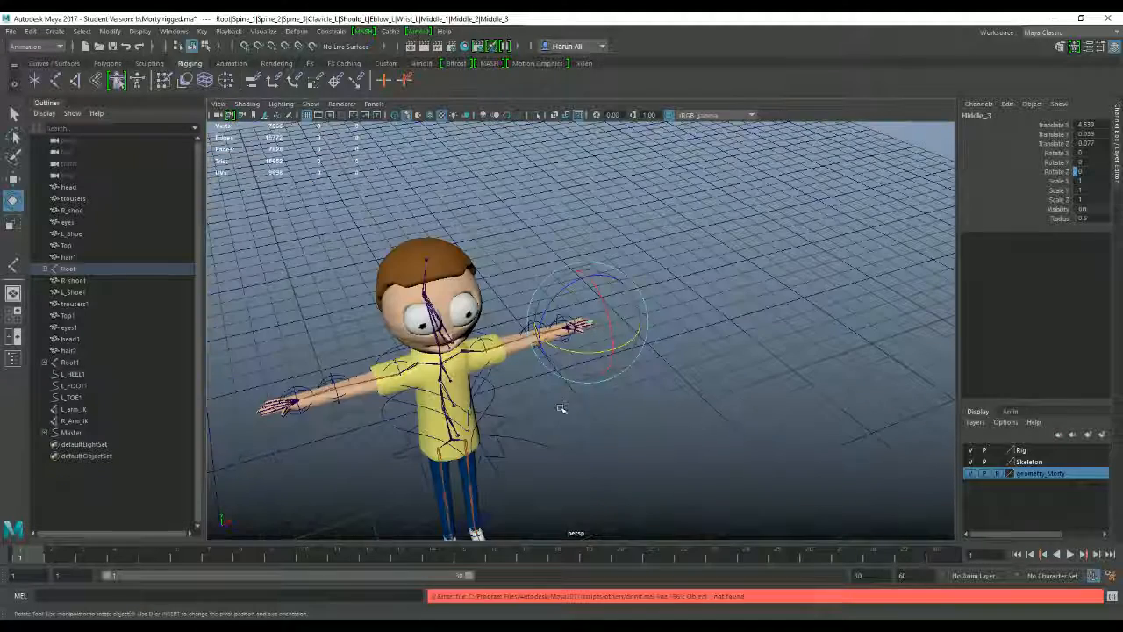
{"action": "mouse_move", "coordinate": [572, 424]}
{"action": "left_mouse_down", "text": "alt"}
{"action": "mouse_move", "coordinate": [534, 421]}
{"action": "mouse_move", "coordinate": [553, 424]}
{"action": "left_mouse_up", "text": "alt"}
{"action": "left_click", "coordinate": [562, 424]}
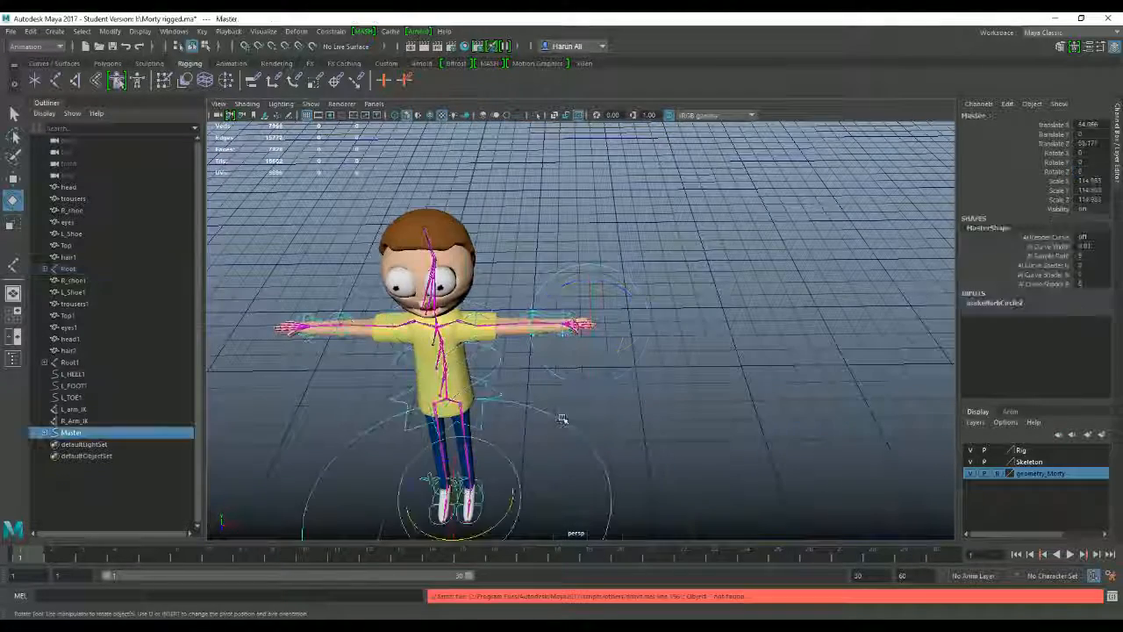
{"action": "scroll", "coordinate": [494, 279], "scroll_direction": "up", "scroll_amount": 5}
{"action": "key", "text": "w"}
{"action": "middle_click_drag", "start_coordinate": [488, 281], "coordinate": [604, 317], "text": "alt"}
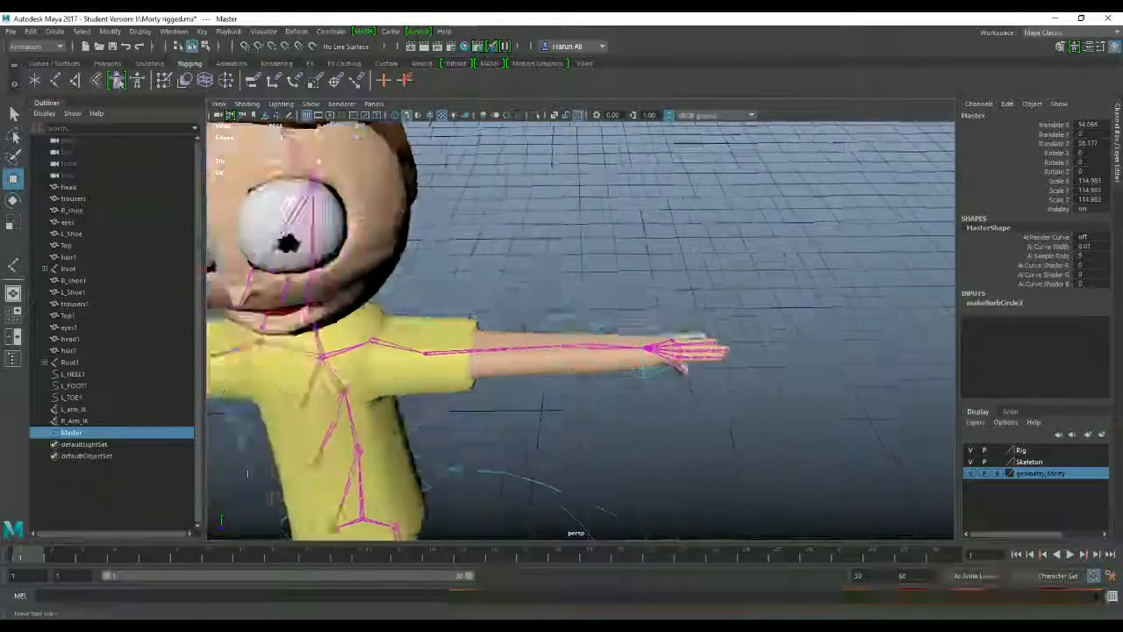
{"action": "left_click_drag", "start_coordinate": [603, 318], "coordinate": [522, 355], "text": "alt"}
{"action": "middle_click_drag", "start_coordinate": [522, 356], "coordinate": [548, 302], "text": "alt"}
{"action": "right_click_drag", "start_coordinate": [548, 302], "coordinate": [654, 298], "text": "alt"}
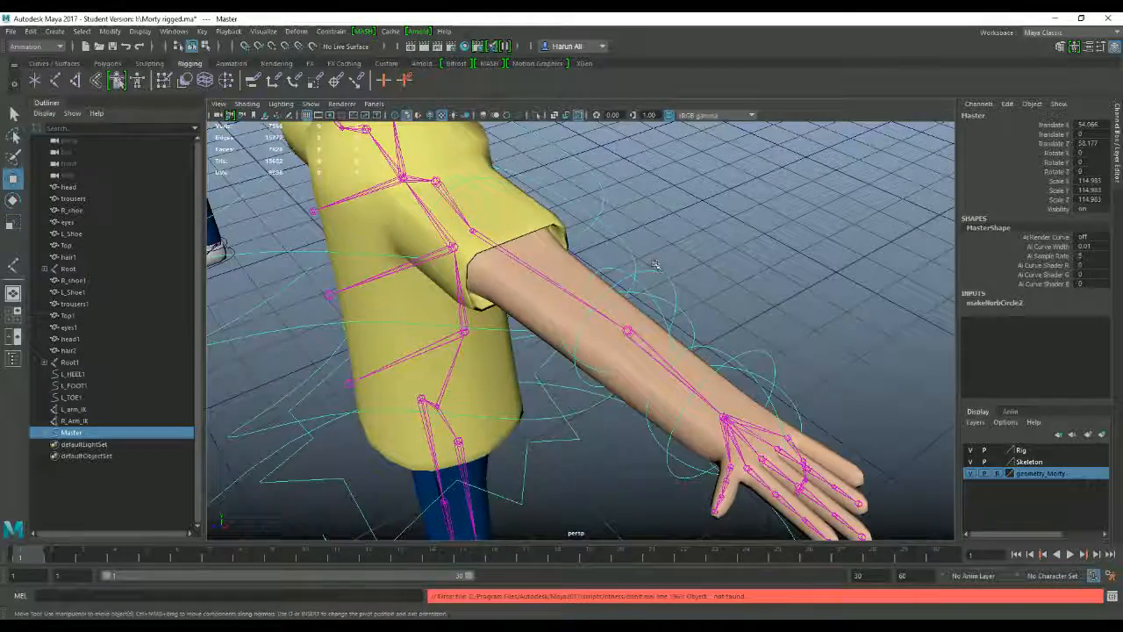